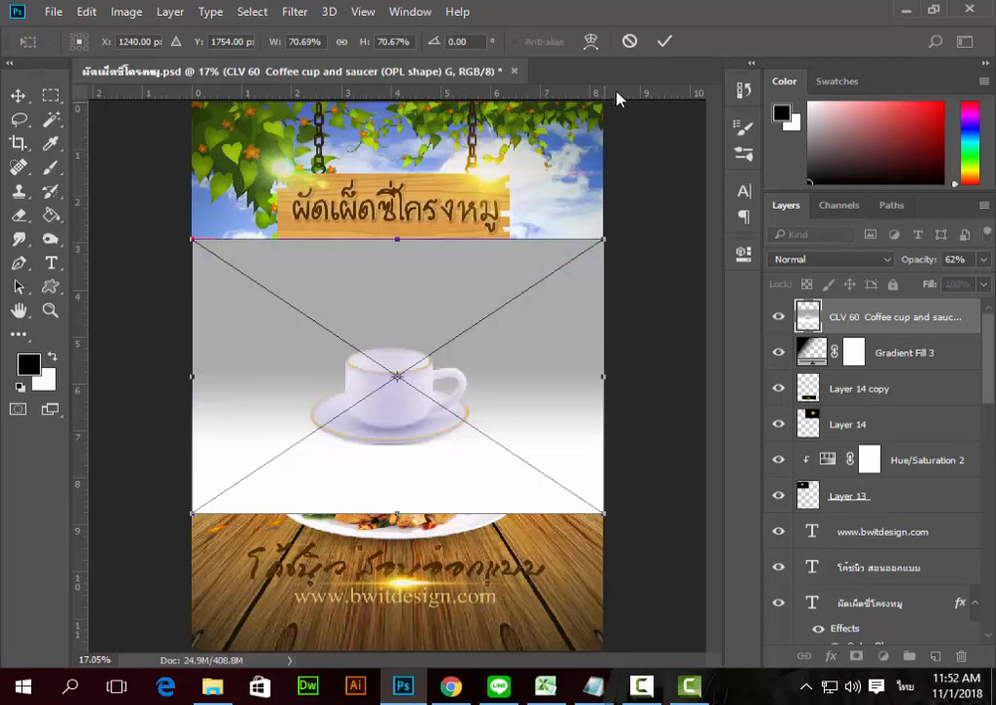
Step: Commit the placed coffee cup image and draw an ellipse shape of about 573 × 258 px over the cup's rim
left_click(663, 41)
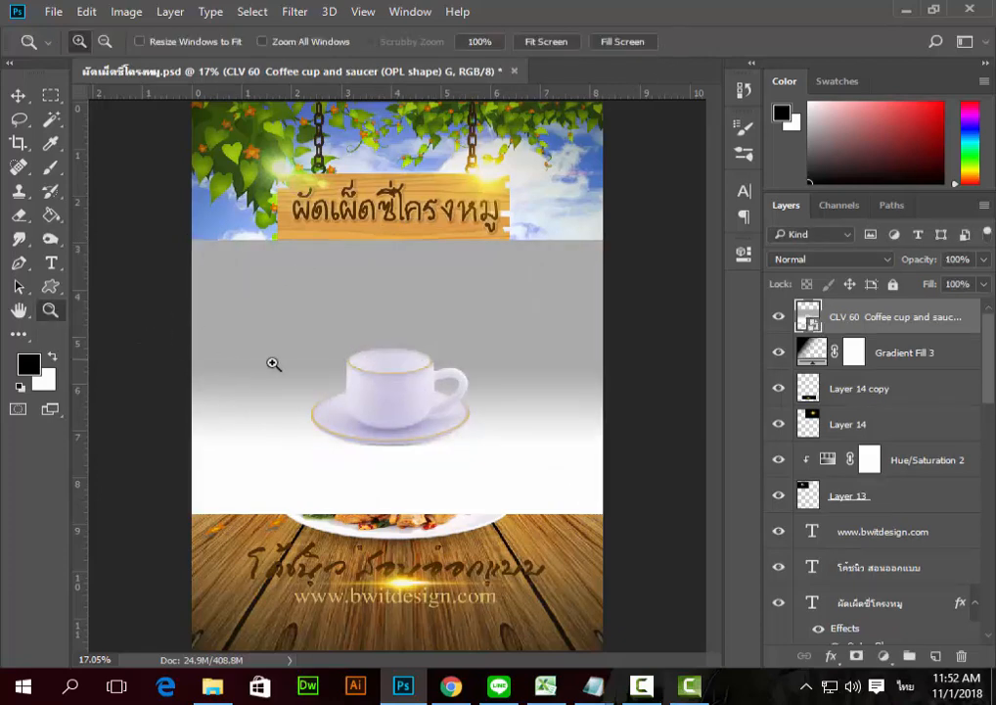
left_click_drag(294, 323, 538, 468)
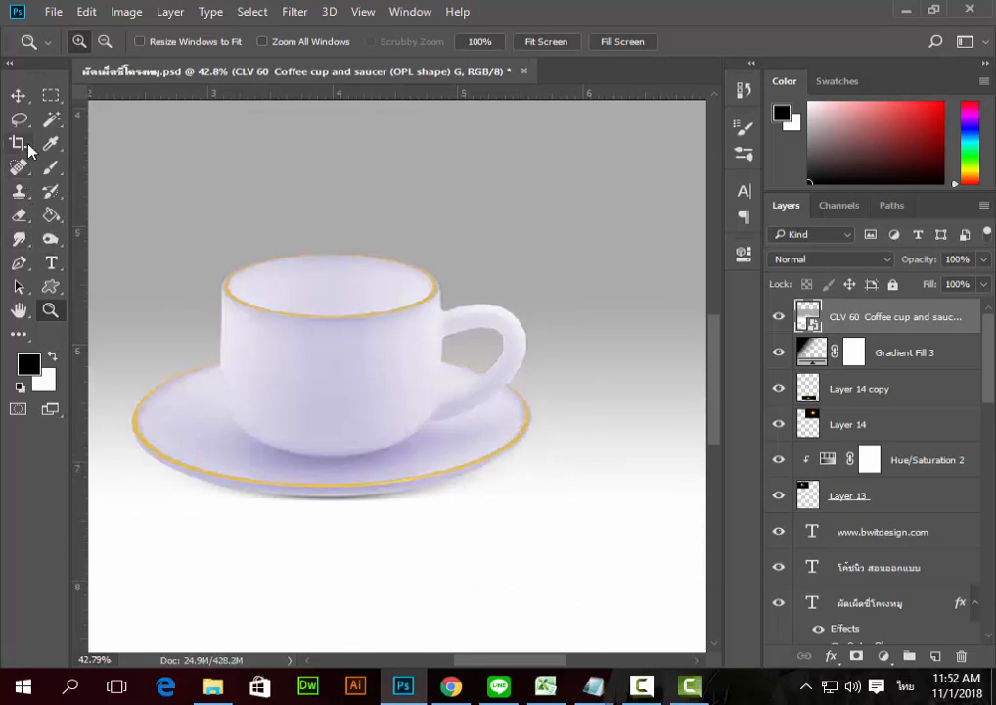
left_click(54, 286)
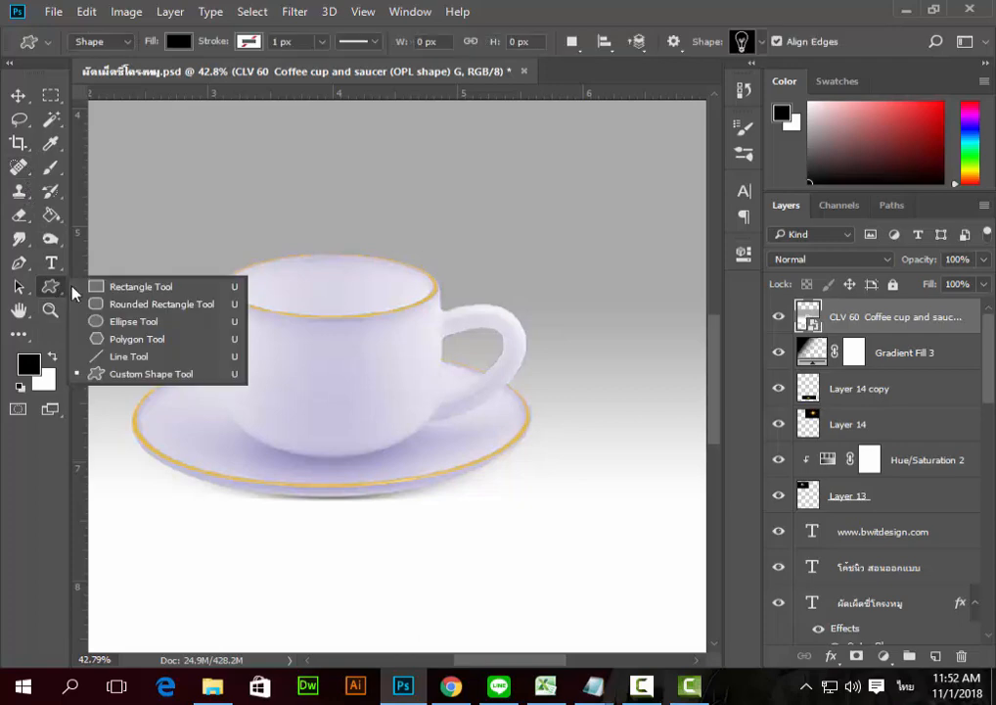
left_click(109, 321)
left_click_drag(217, 213, 453, 316)
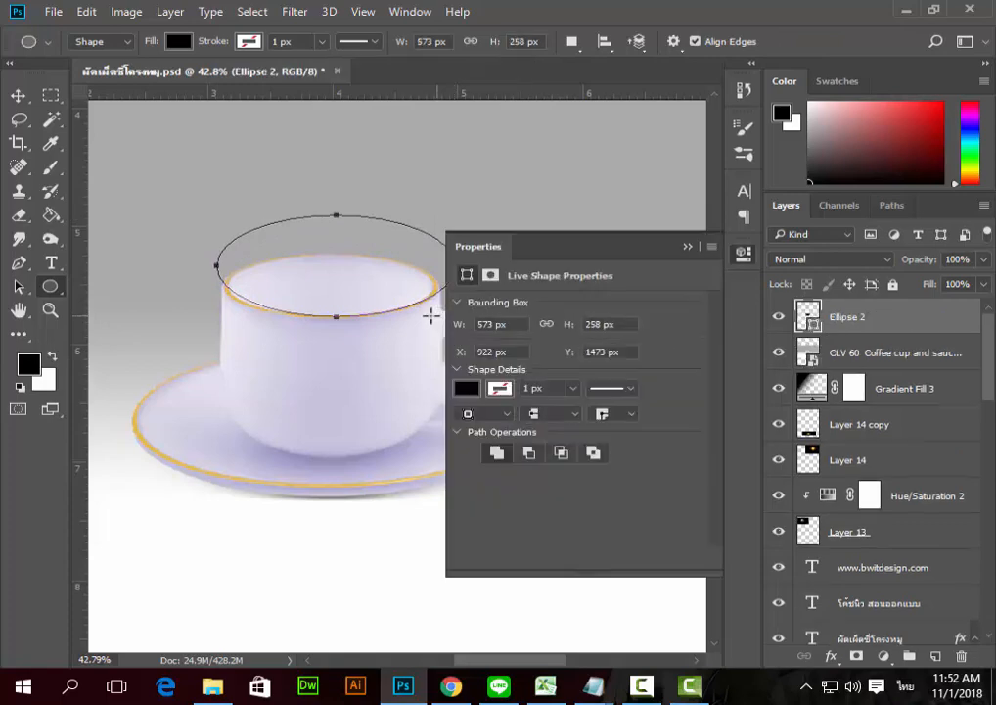
Step: Remove the ellipse's fill and give its stroke the orange-yellow-orange gradient
left_click(466, 389)
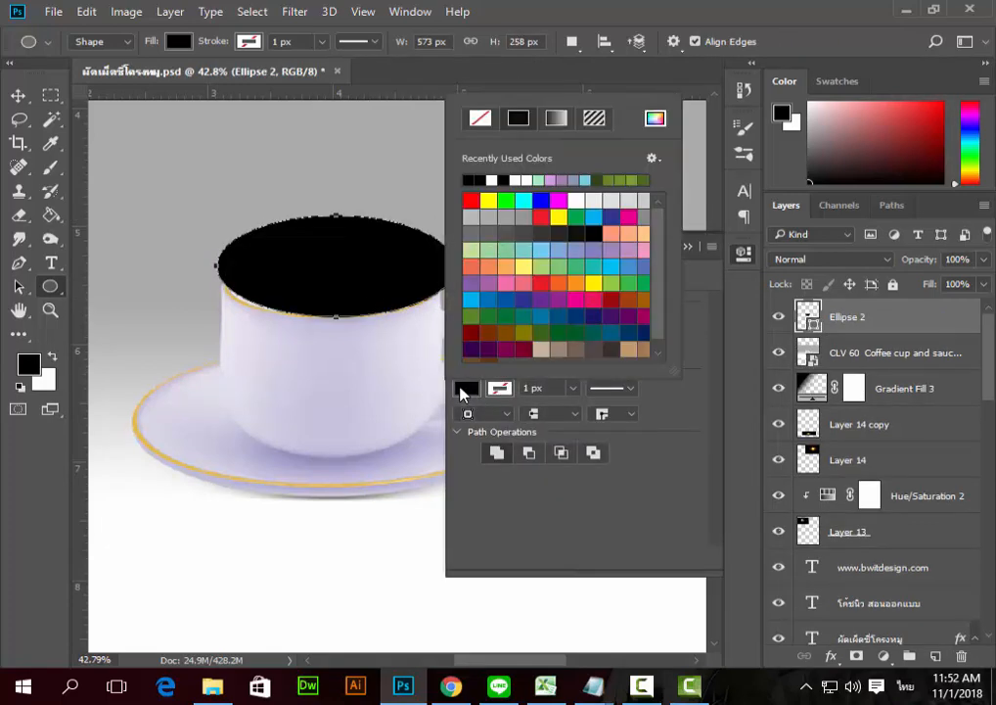
left_click(481, 119)
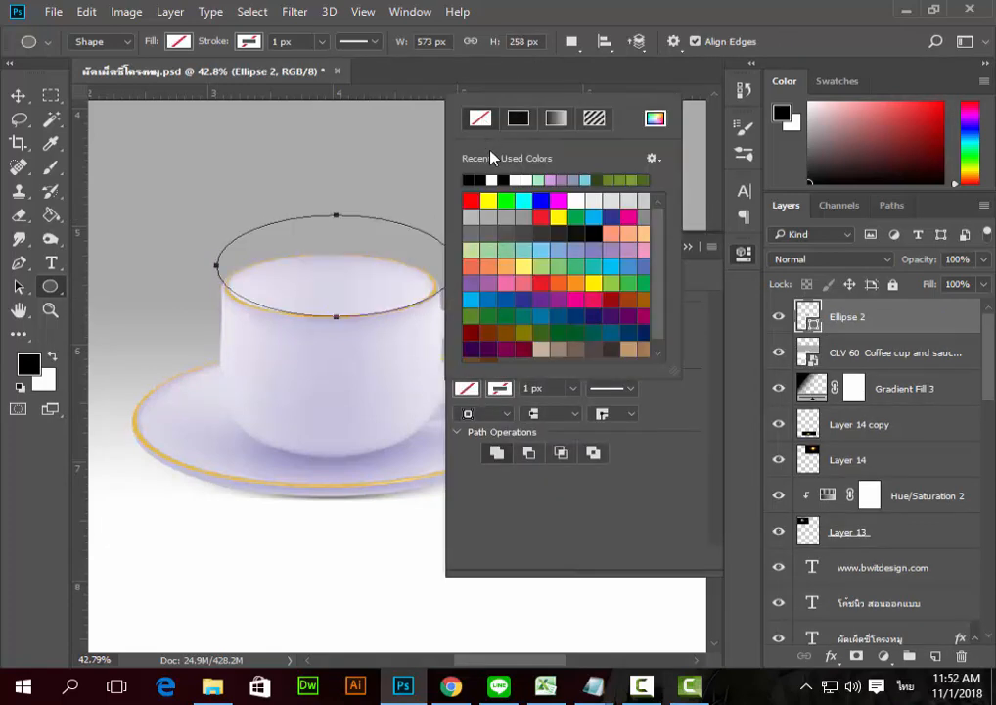
left_click(258, 41)
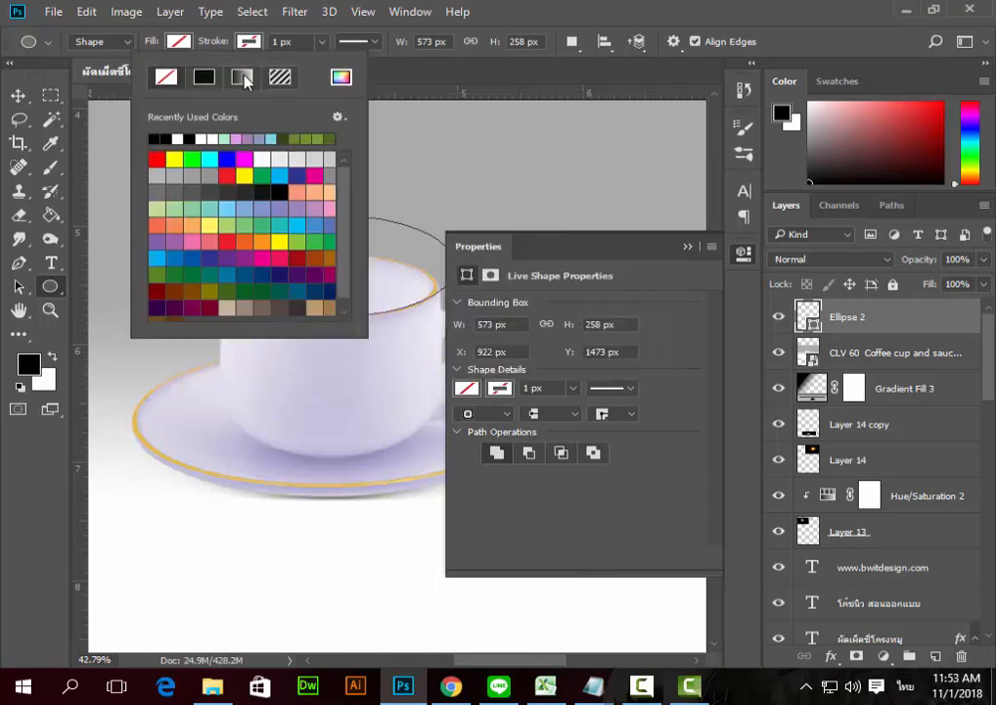
left_click(242, 78)
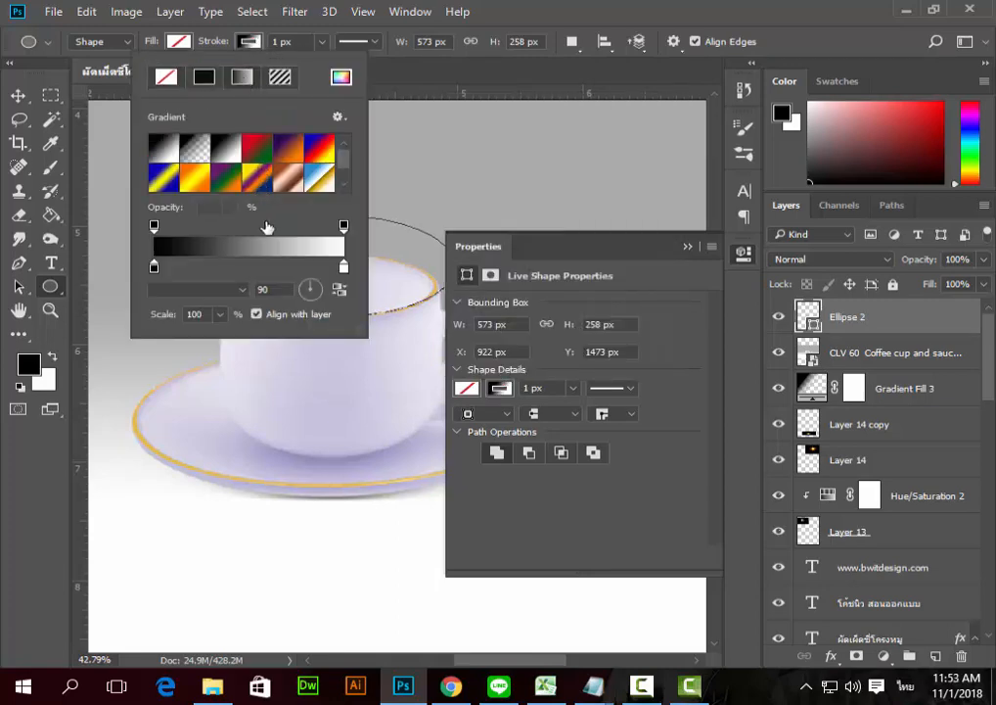
left_click(195, 178)
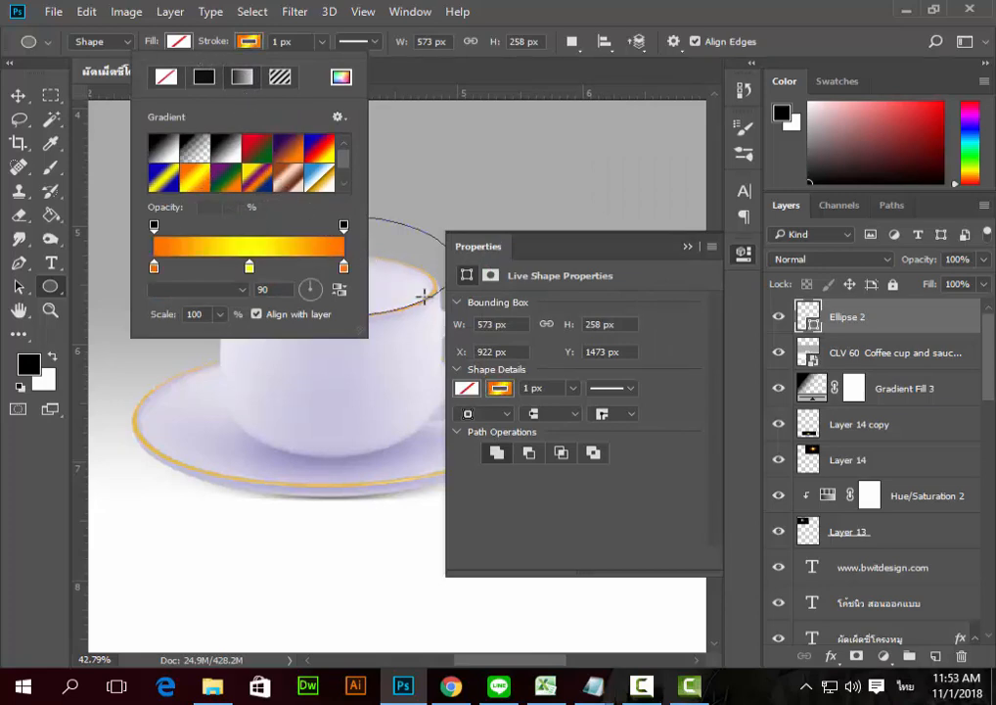
Step: Thicken the ellipse's gradient stroke to about 10.14 px
left_click(321, 43)
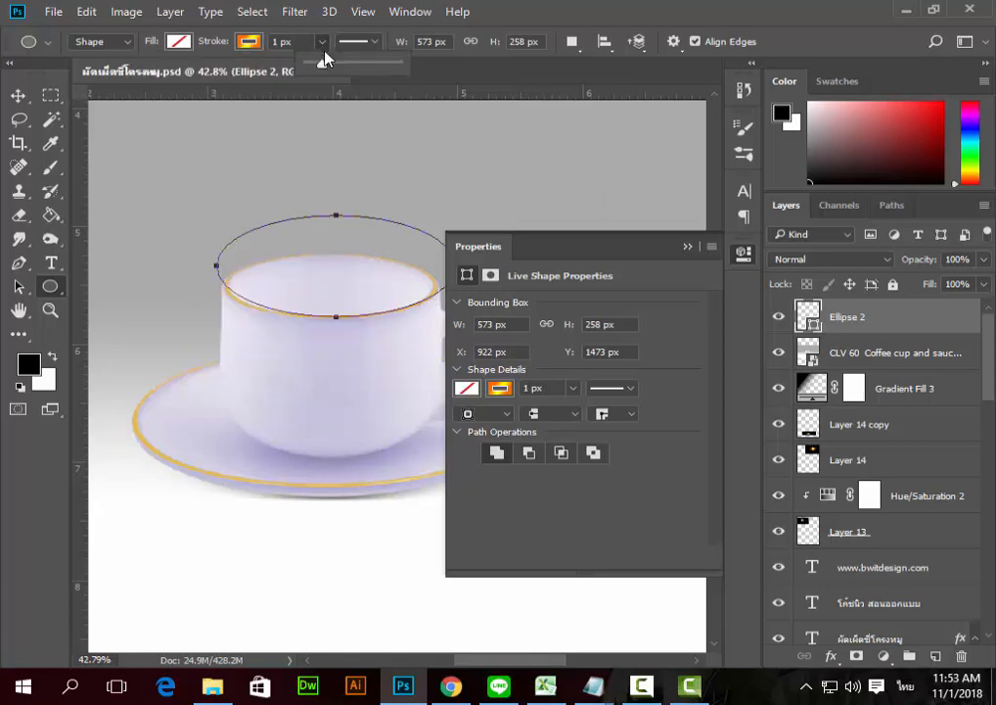
left_click(334, 63)
left_click_drag(329, 61, 327, 60)
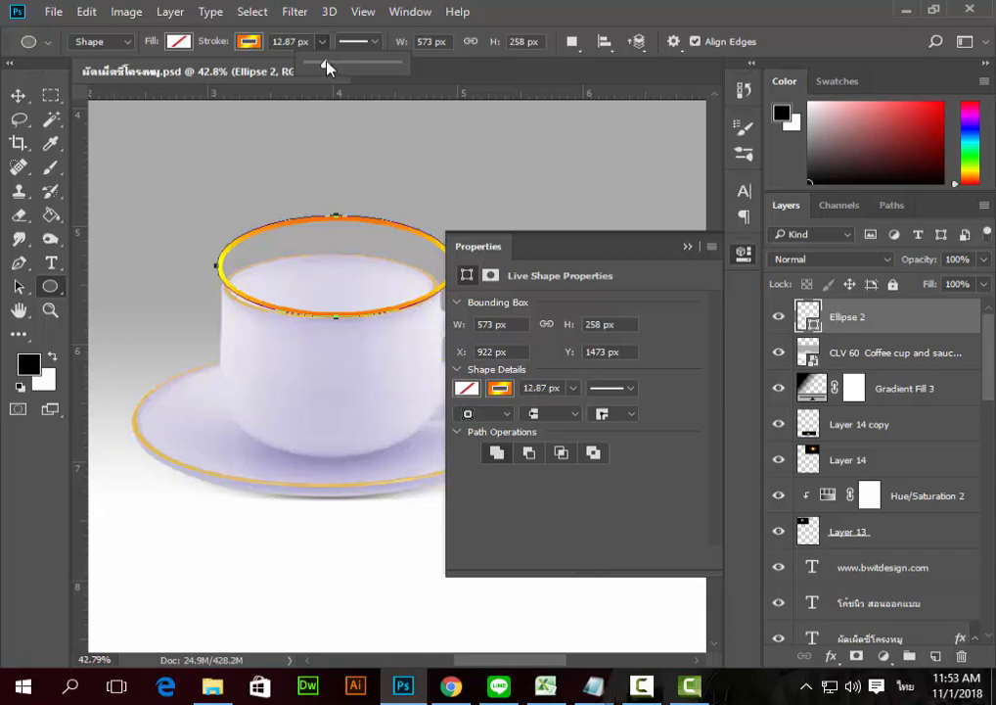
left_click_drag(327, 67, 327, 66)
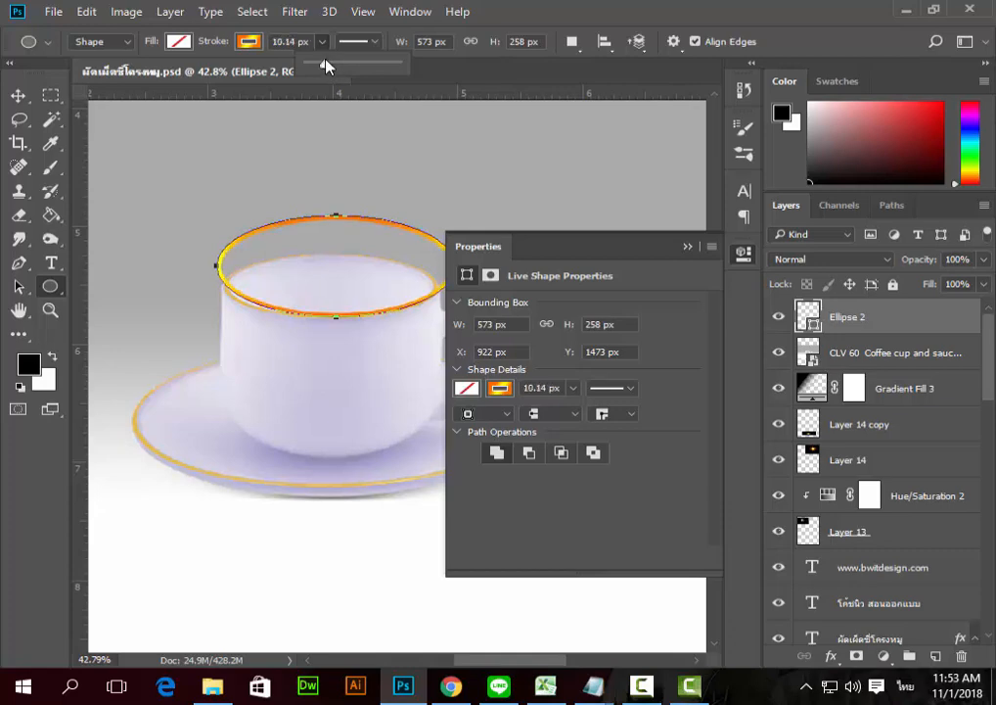
Step: Free-transform the ellipse to about 521 × 169 px so it follows the cup's rim
left_click(18, 95)
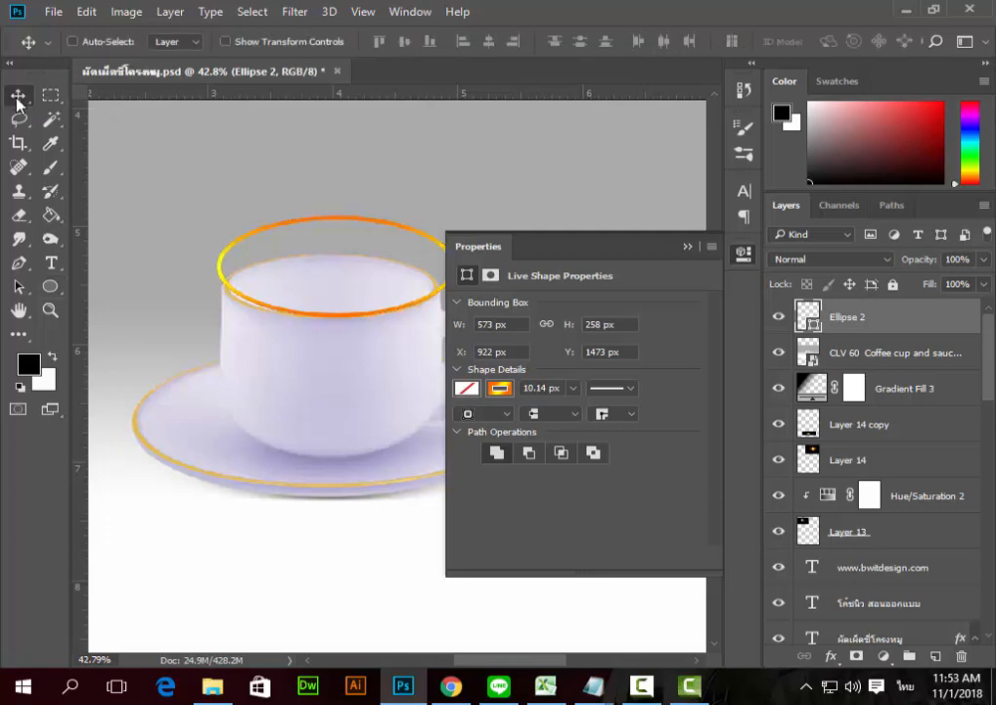
left_click(687, 245)
left_click(86, 10)
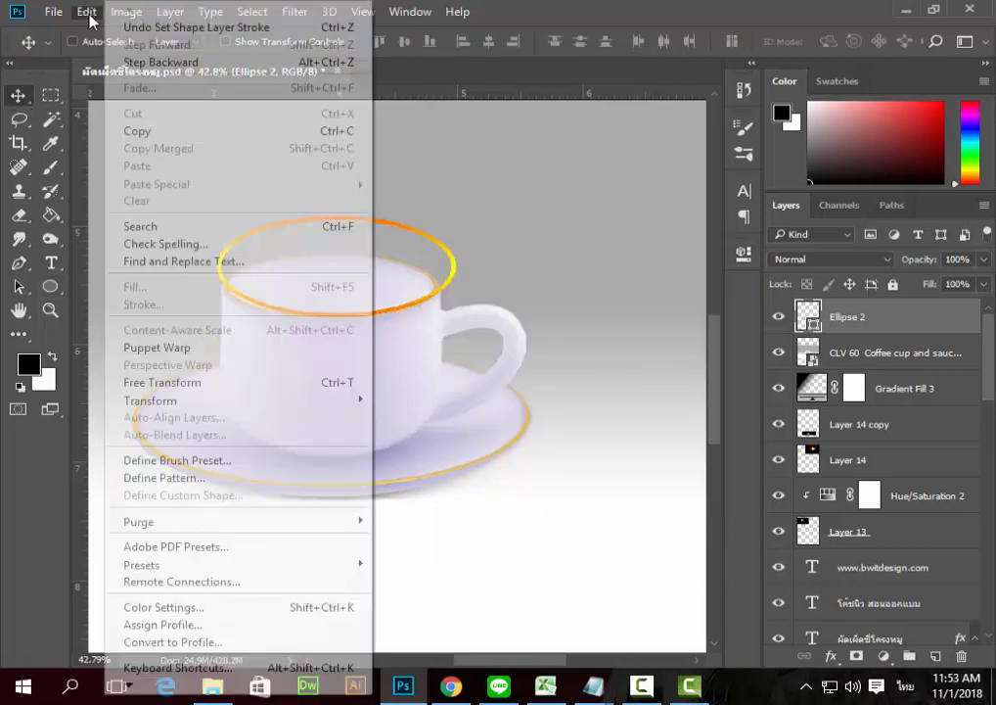
left_click(187, 380)
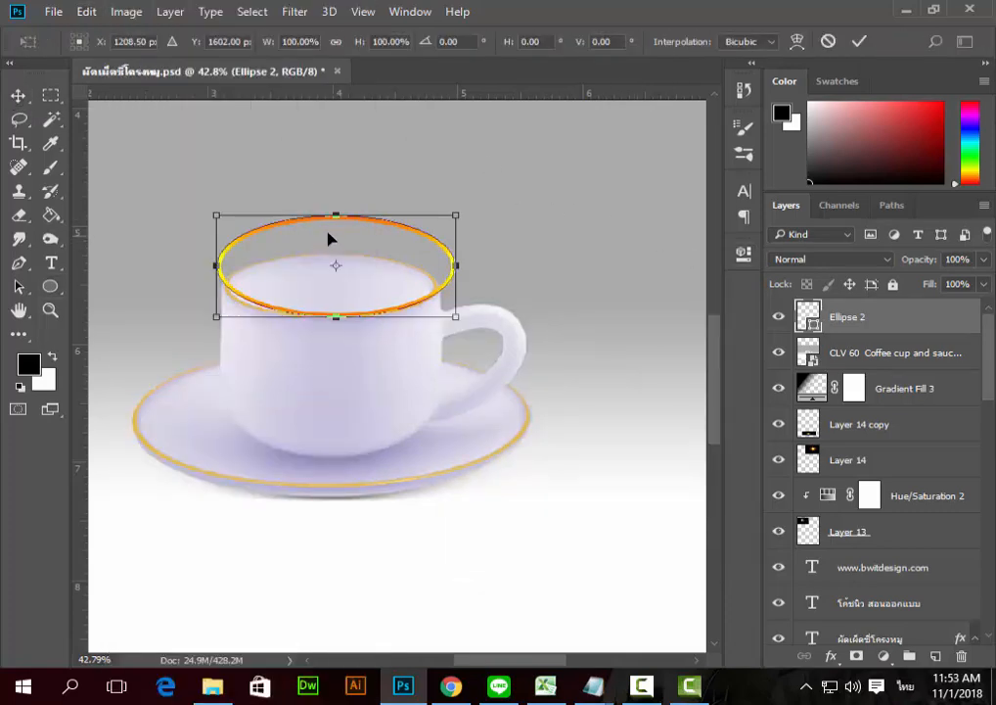
left_click_drag(336, 221, 337, 251)
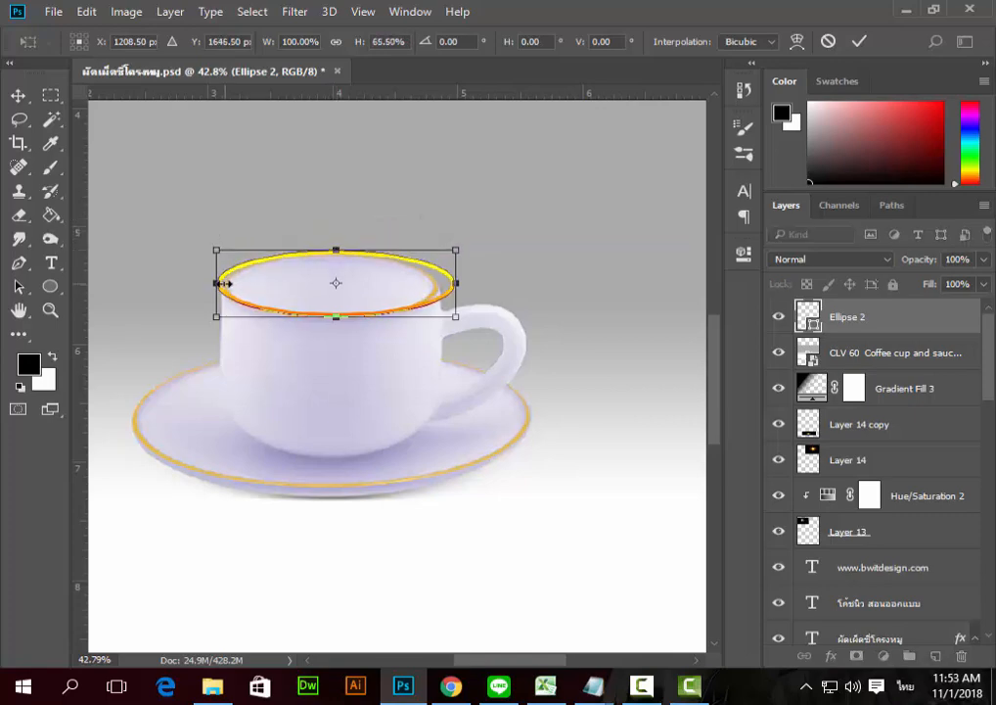
left_click_drag(217, 283, 222, 283)
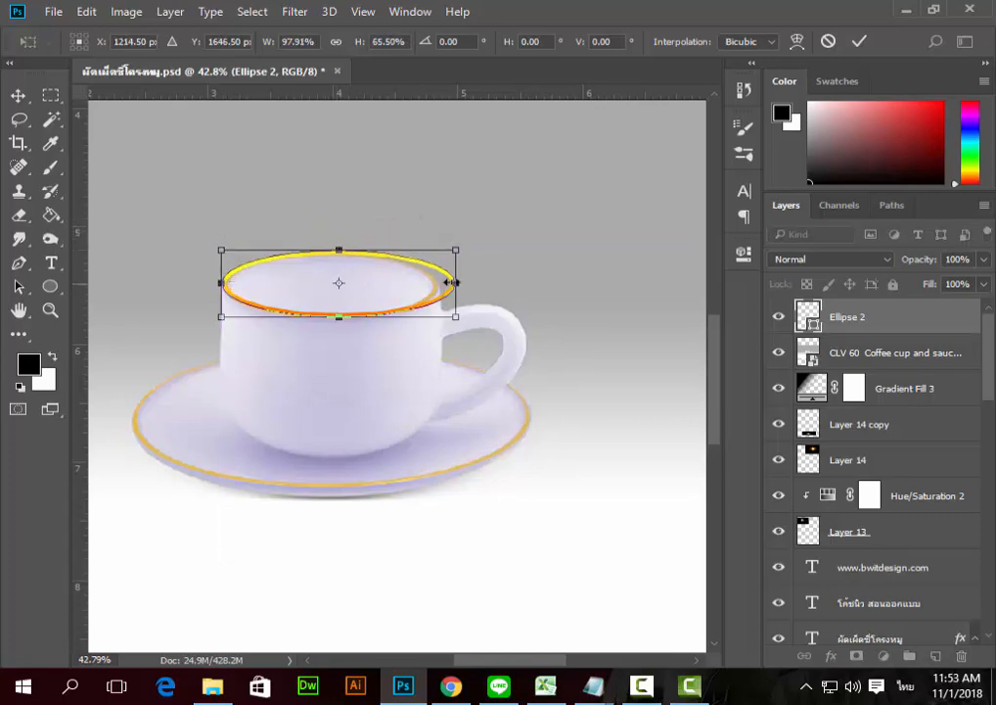
left_click_drag(448, 283, 436, 284)
key("Return")
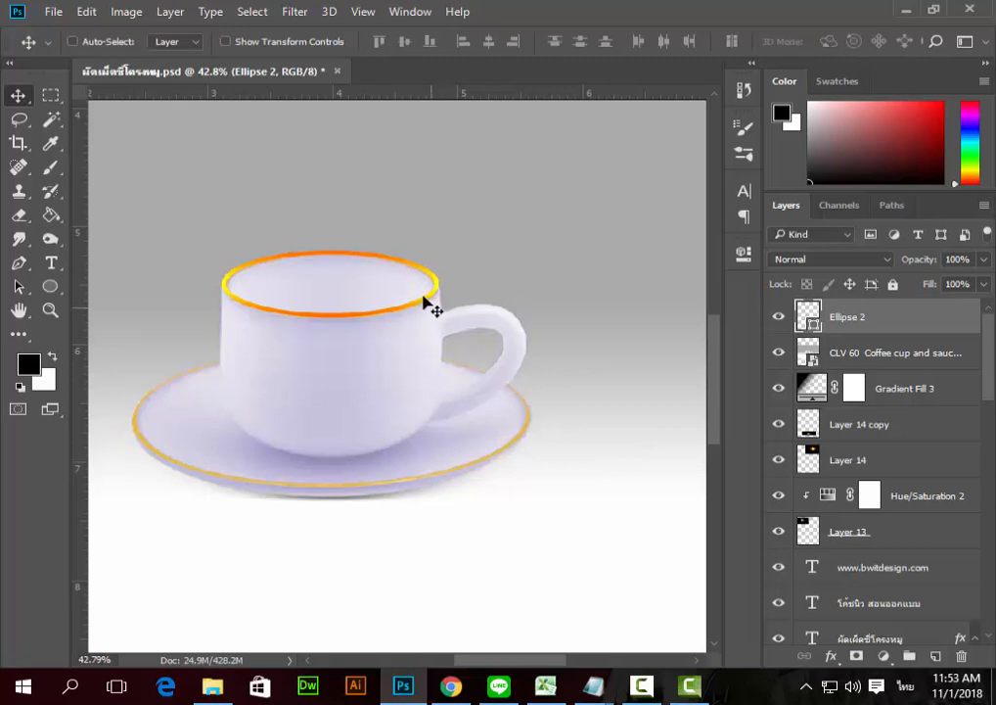
Step: Set the rim ellipse's stroke width to 8 px
key("u")
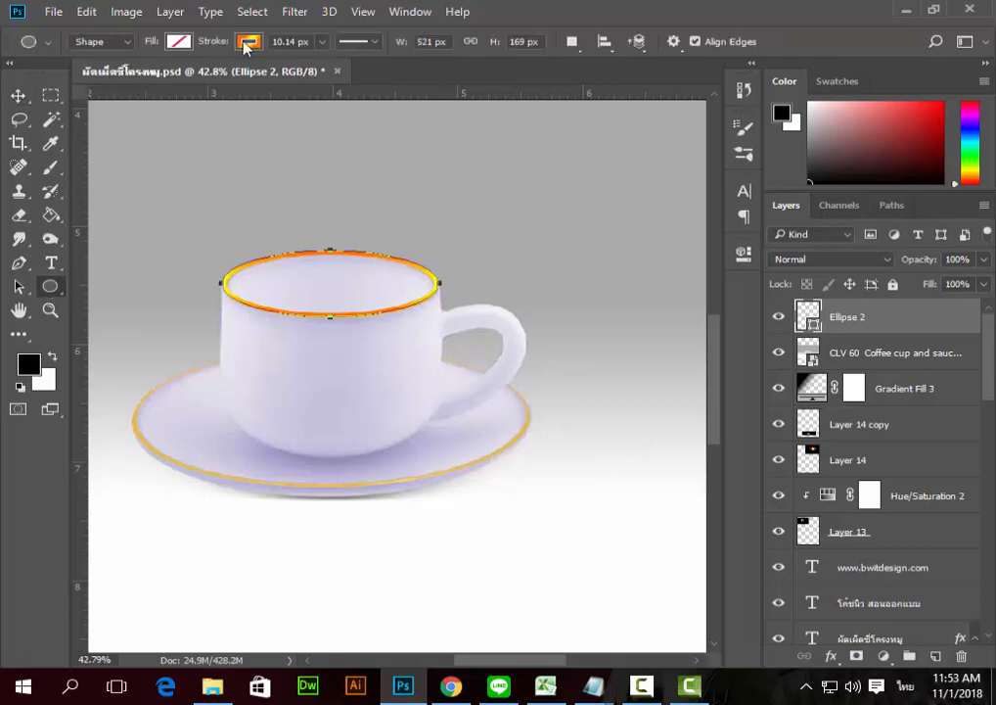
left_click(287, 42)
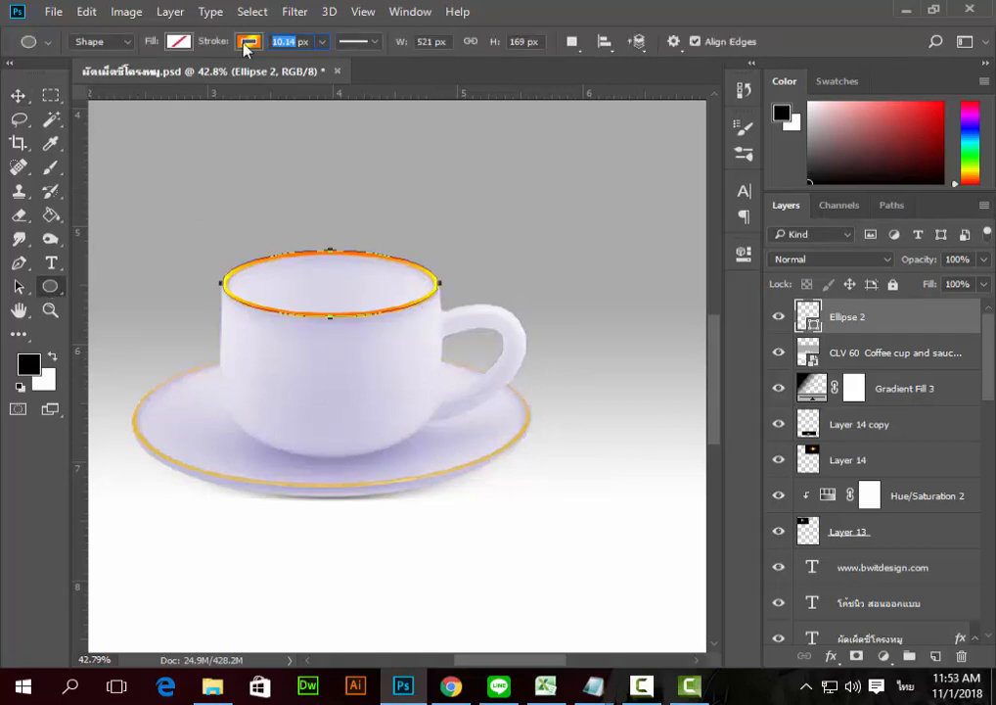
type("8")
key("Return")
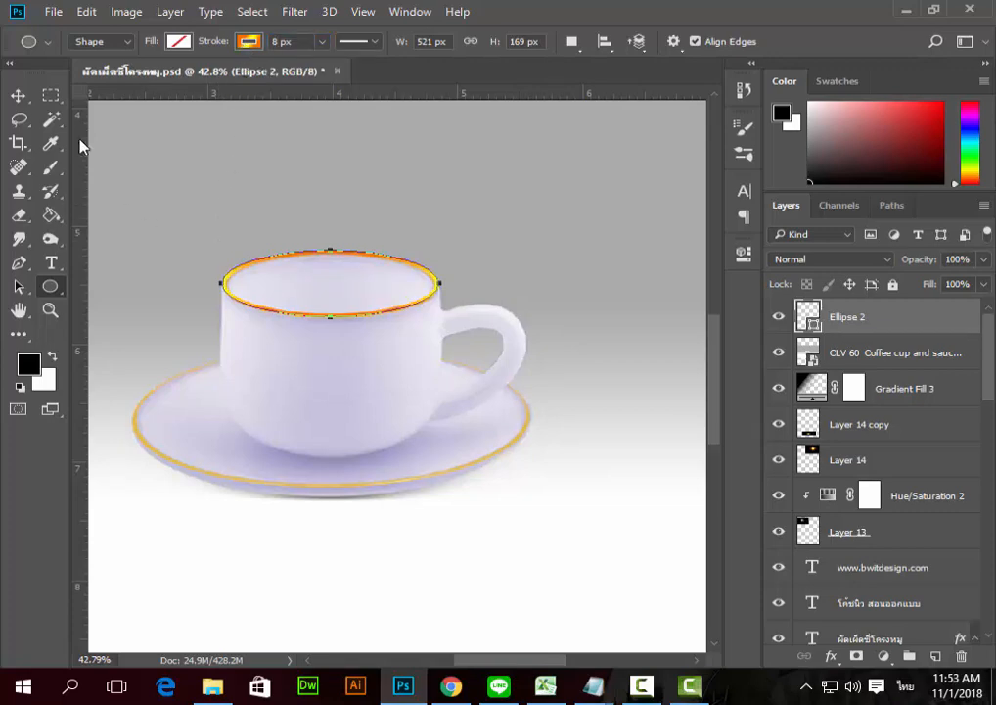
left_click(19, 94)
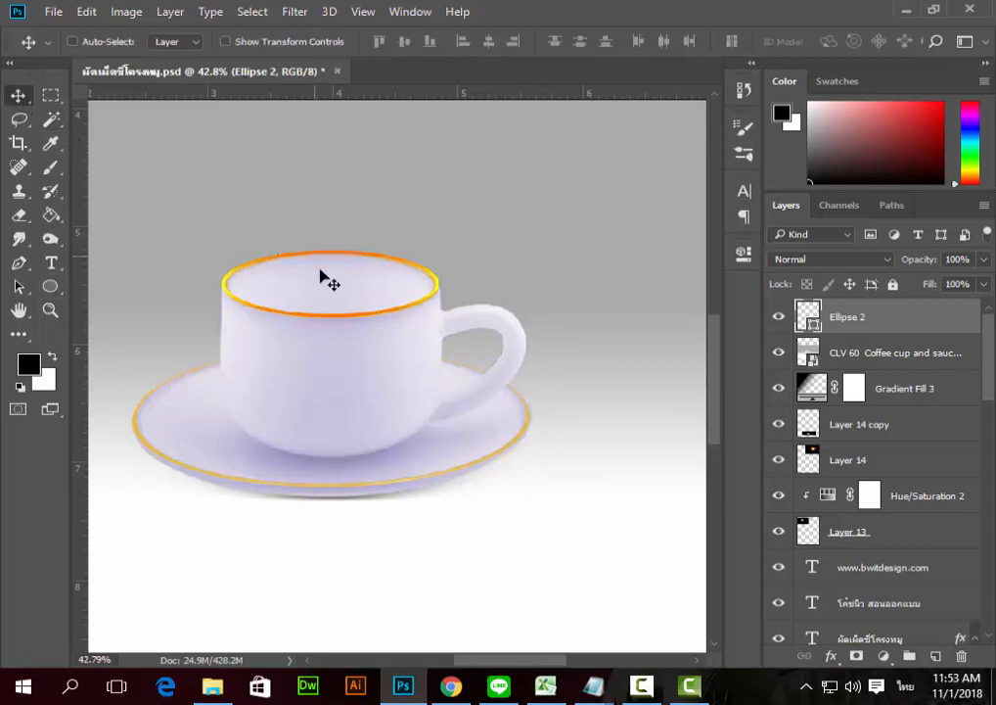
Step: Switch to Chrome and search Google for "ทอง" in a new tab
left_click(450, 686)
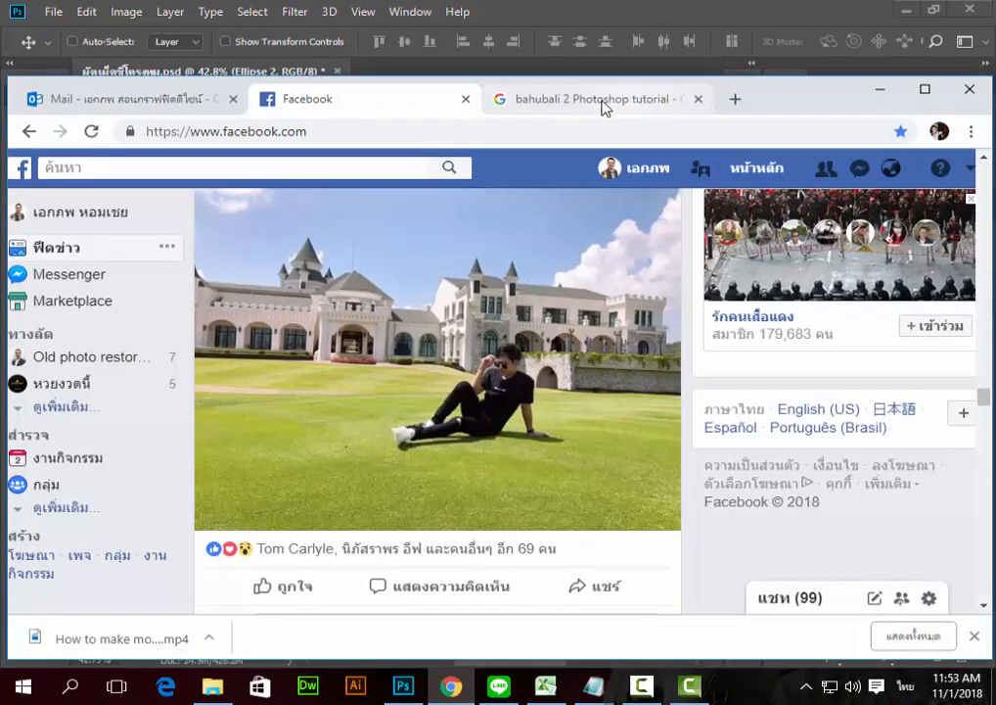
left_click(615, 102)
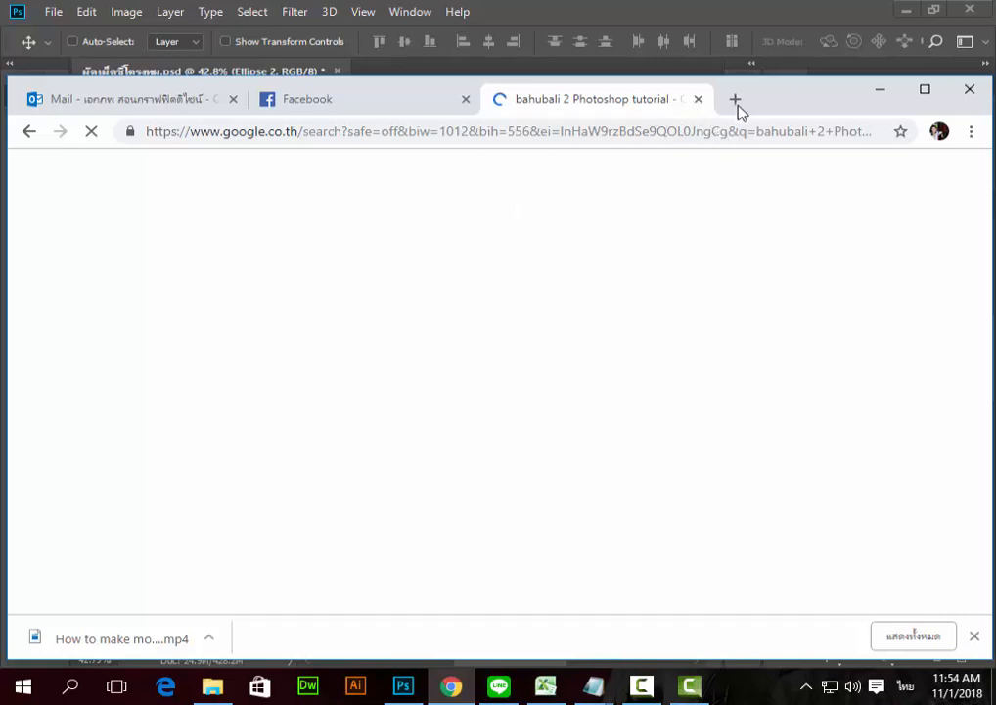
left_click(734, 109)
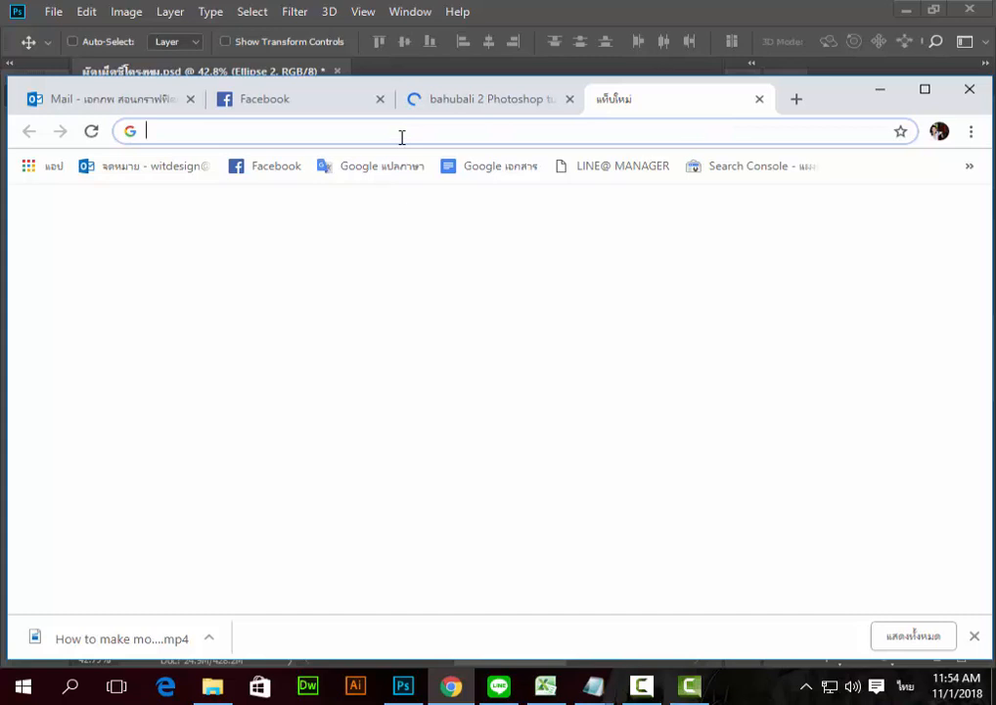
type("ทอง")
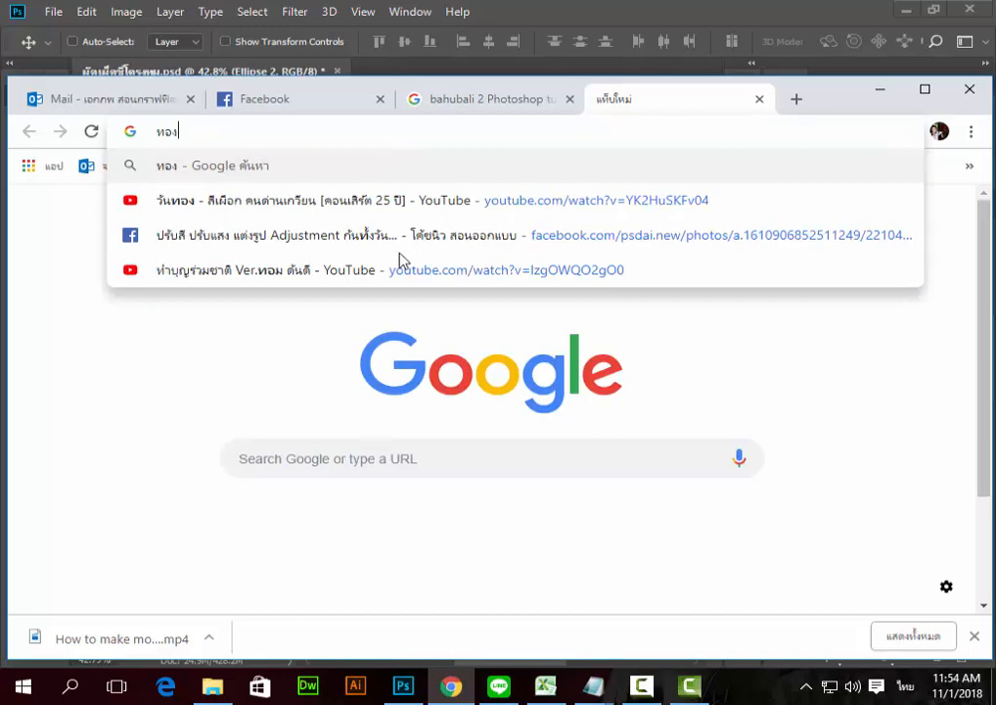
key("Return")
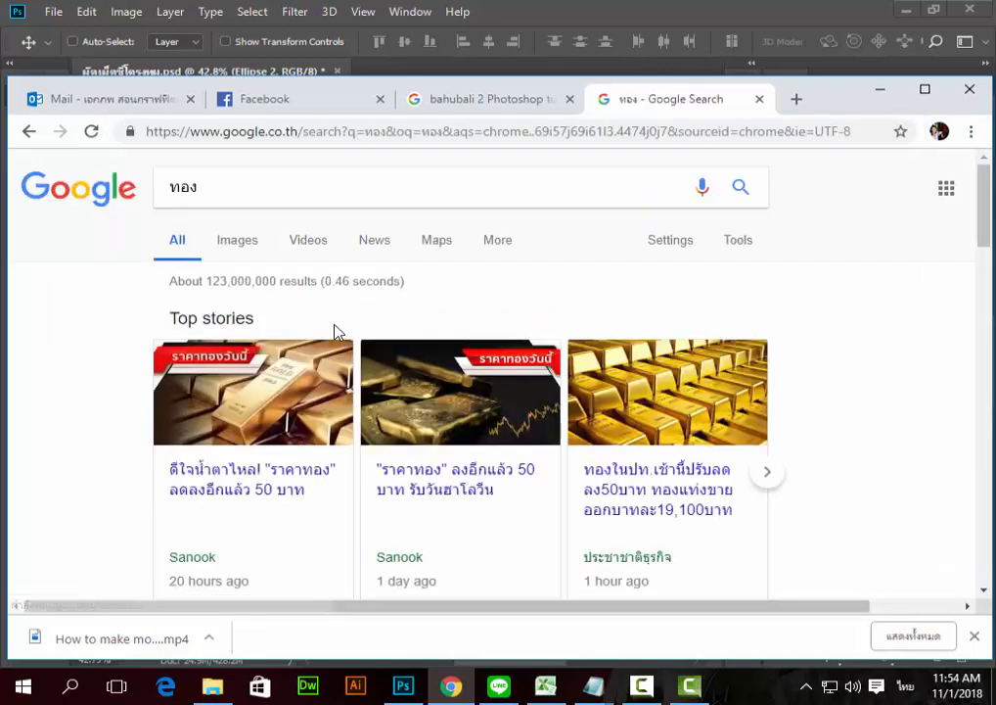
Step: Open the ประชาชาติธุรกิจ article with the gold bars from the search results and copy its gold bar photo
left_click(641, 387)
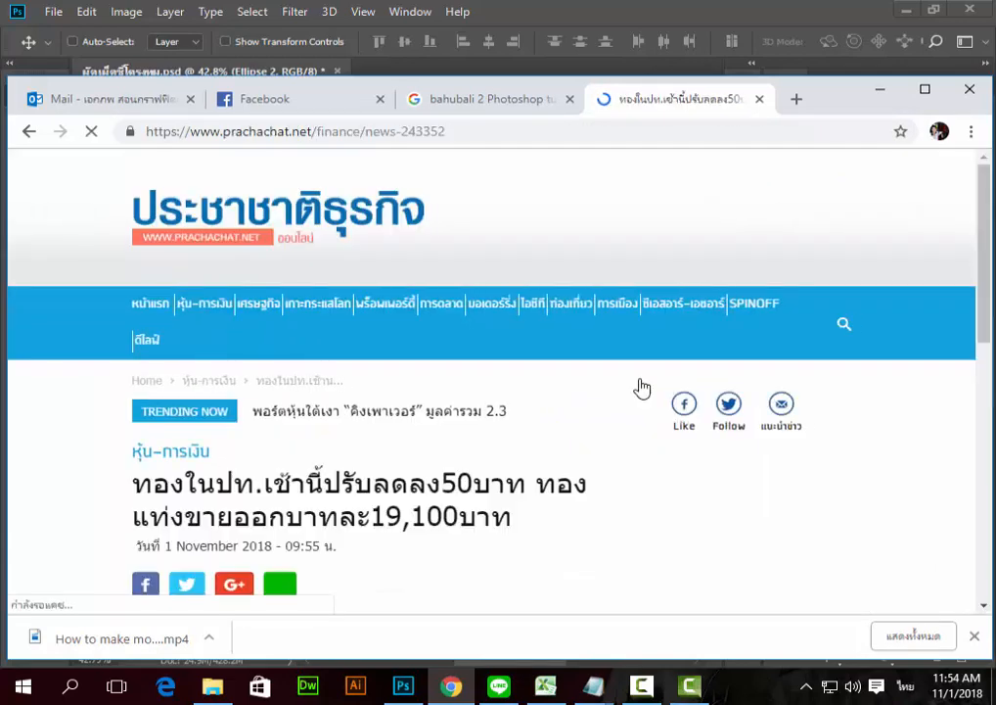
scroll(545, 345, "down", 5)
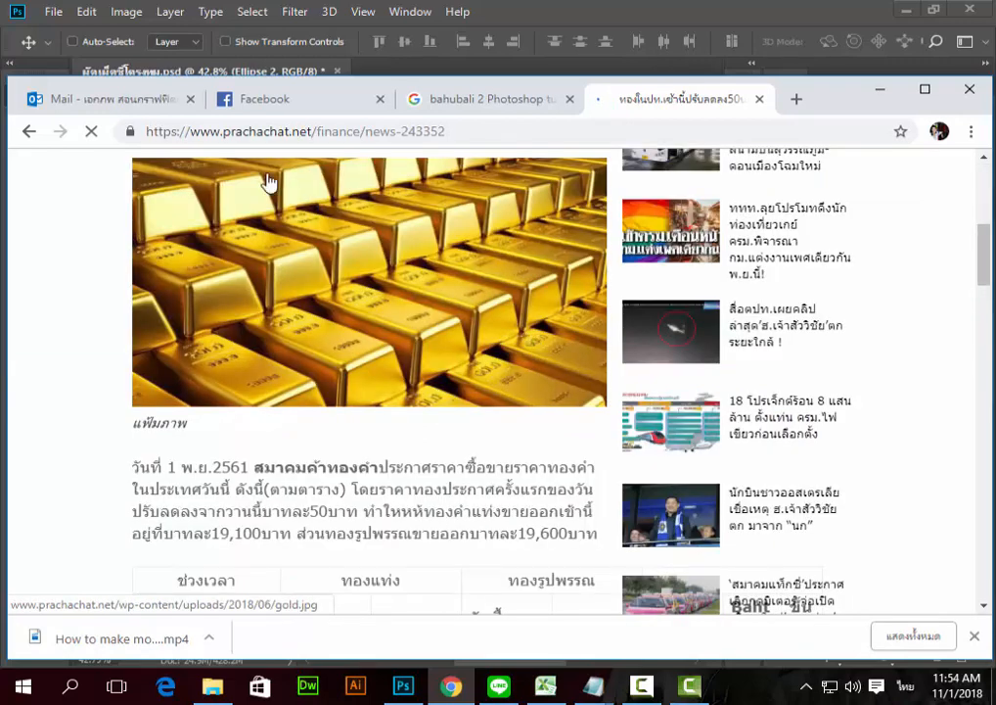
right_click(323, 218)
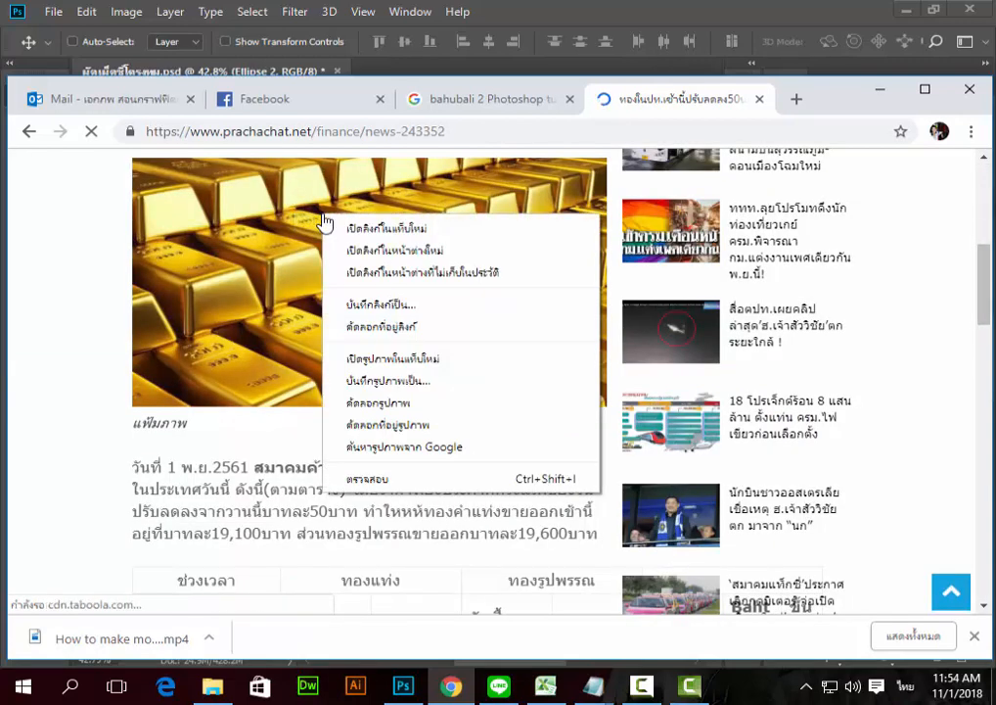
left_click(390, 403)
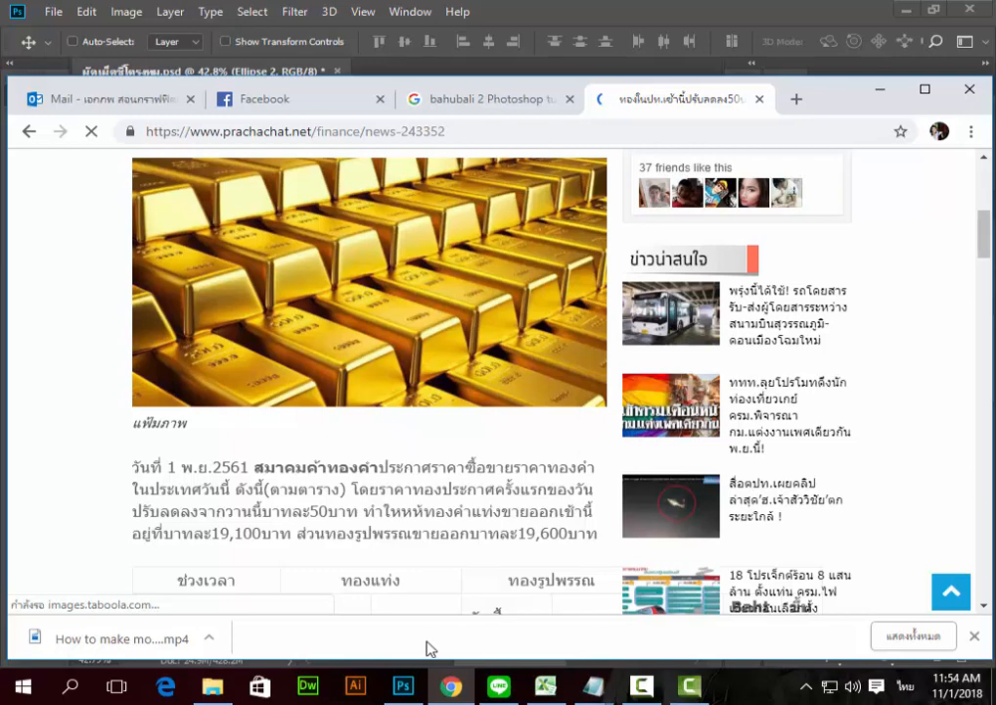
left_click(407, 687)
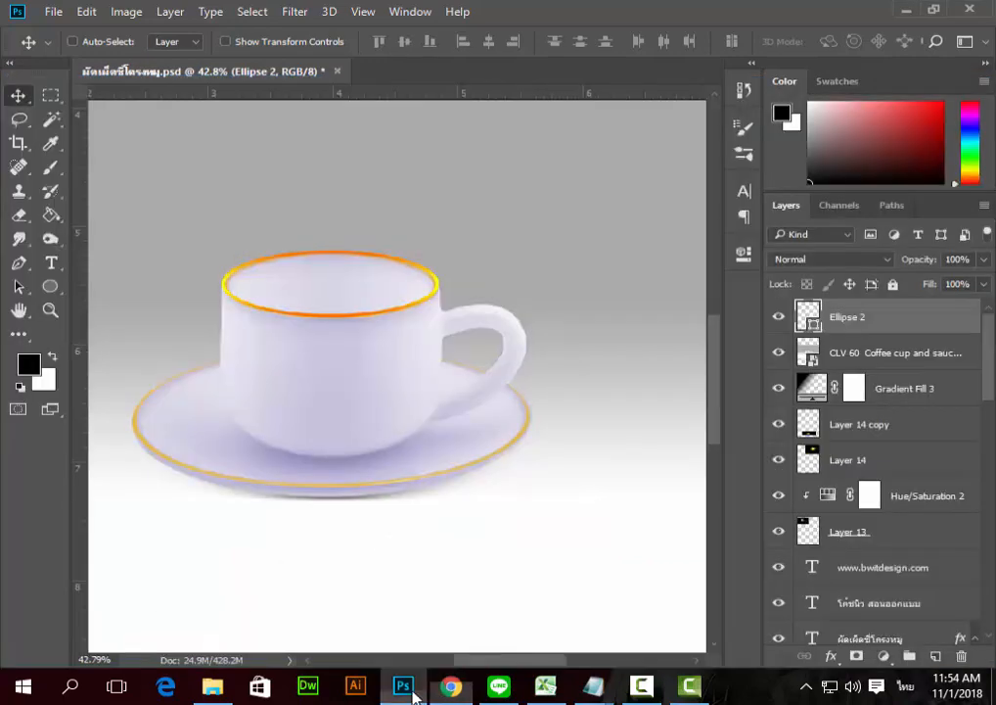
left_click(86, 10)
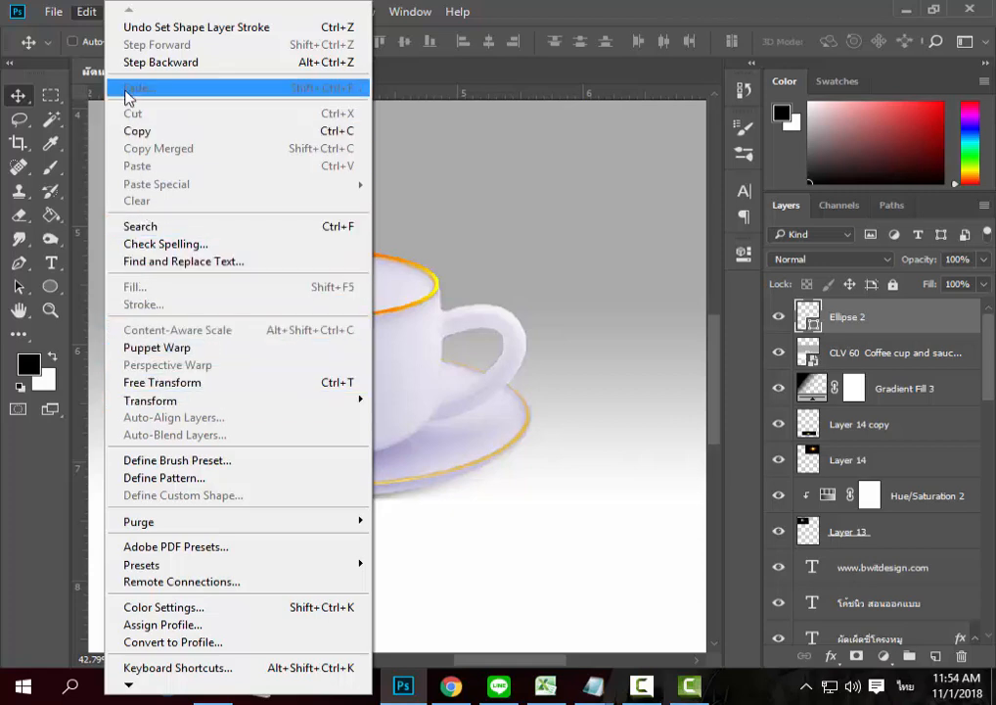
left_click(447, 231)
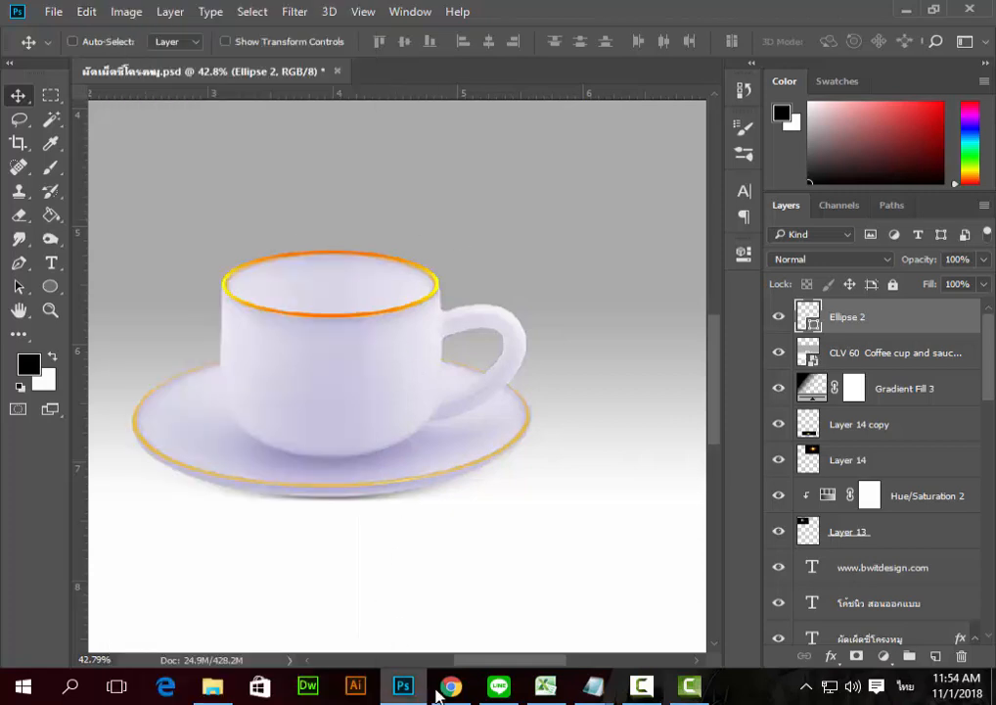
Step: Switch to Chrome and copy the gold bar photo from the article
left_click(450, 687)
right_click(357, 278)
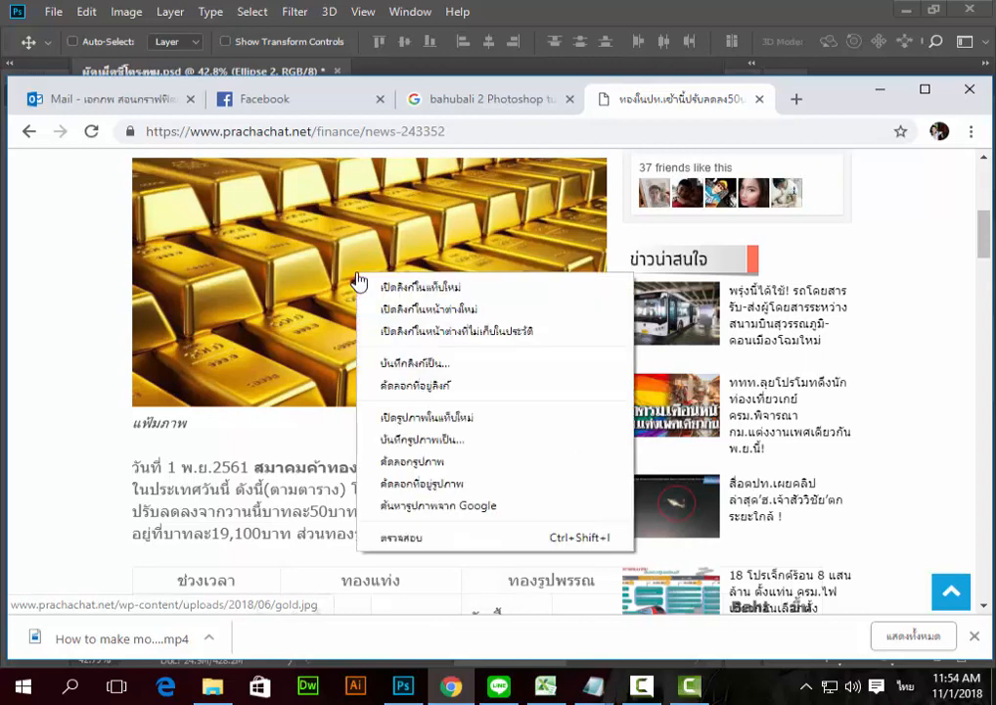
left_click(427, 461)
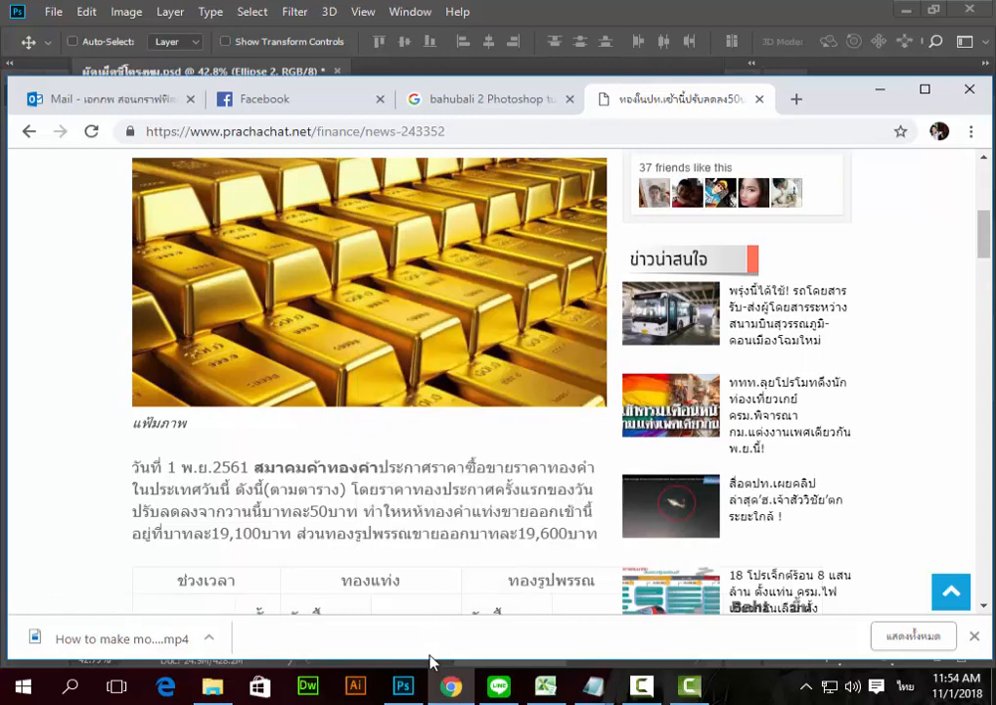
Step: Return to Photoshop, paste the gold bar photo as a new layer and move it off the cup into the empty area above its handle
left_click(403, 685)
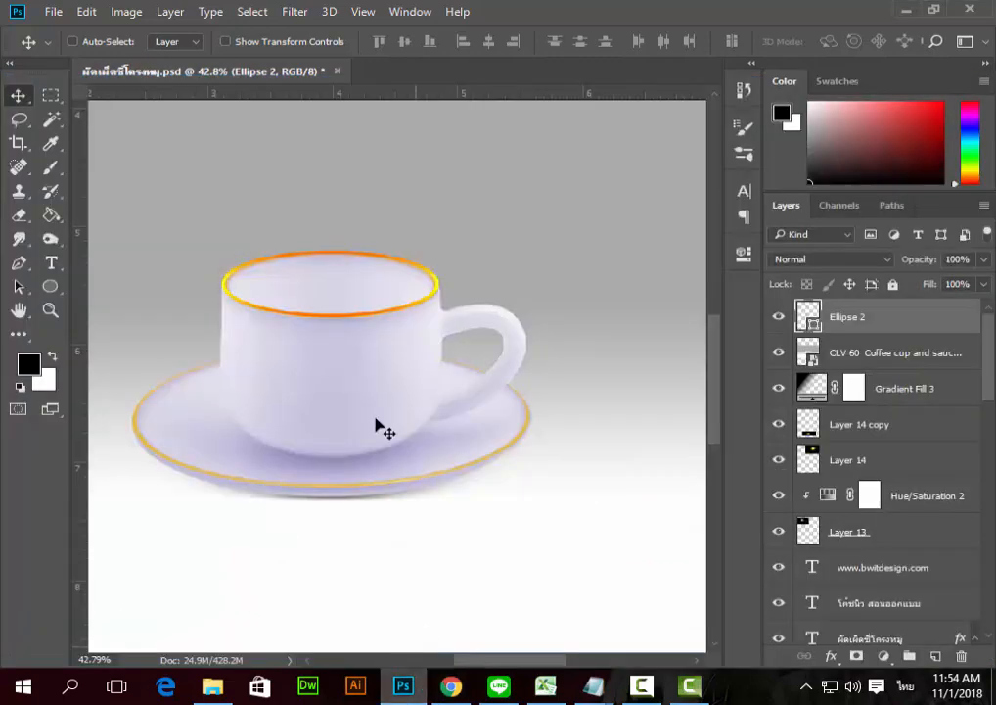
left_click(86, 11)
left_click(142, 164)
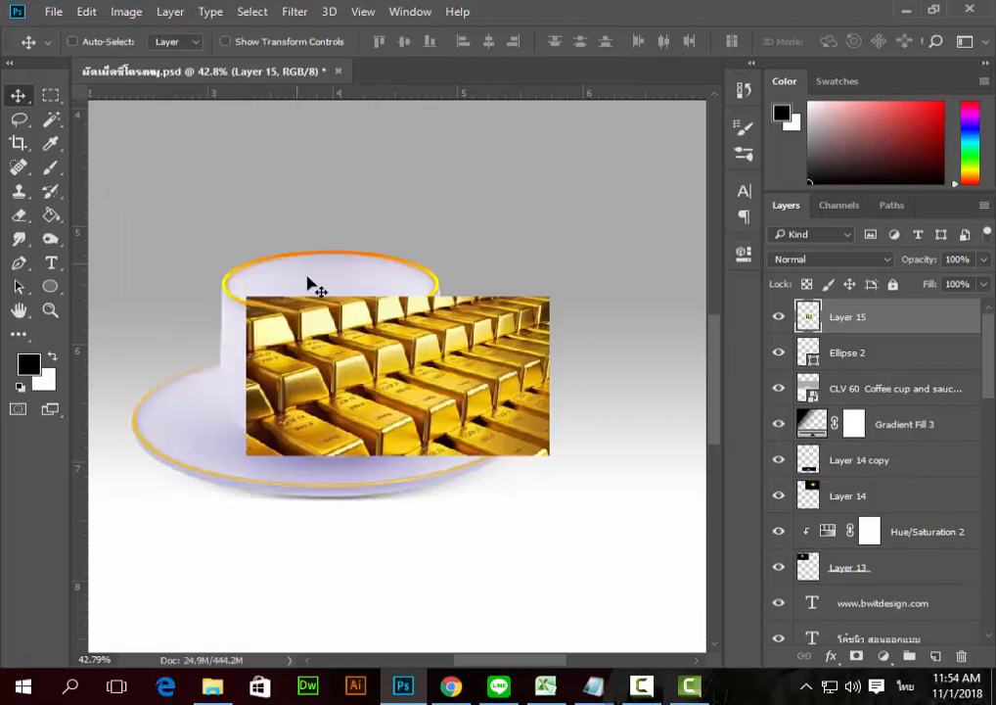
left_click_drag(384, 375, 564, 198)
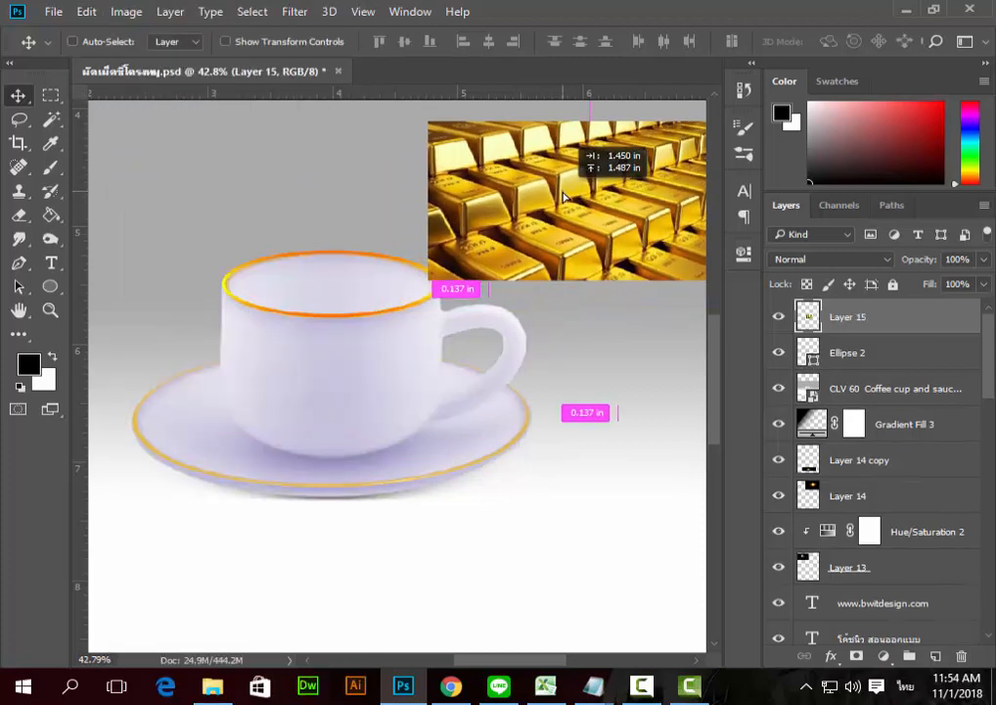
left_click_drag(480, 234, 447, 312)
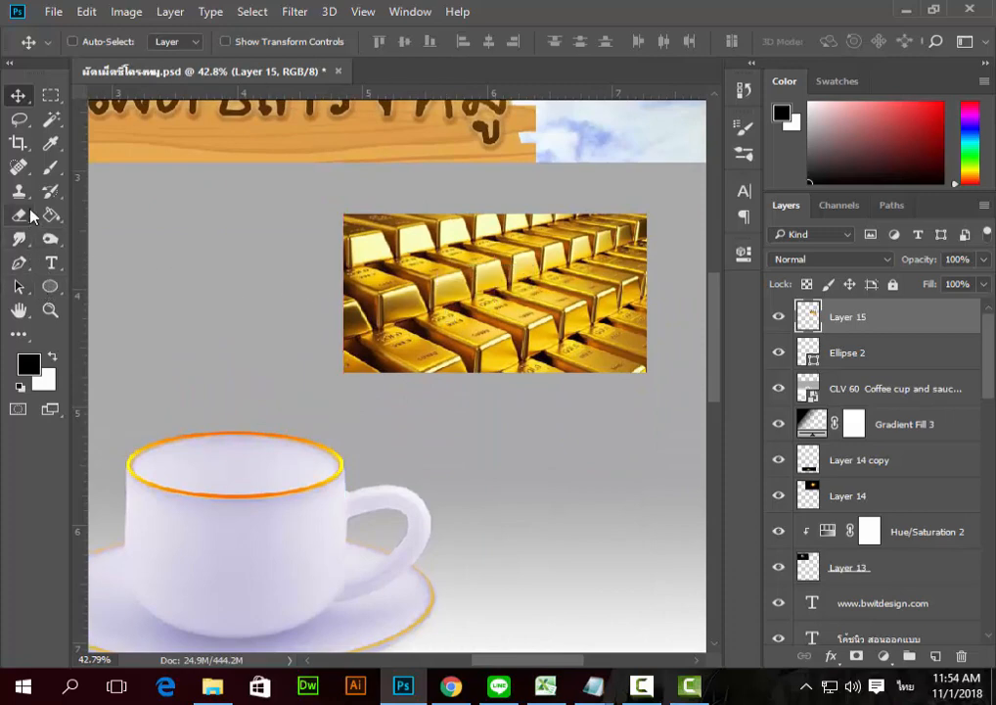
Step: Sample the pale yellow highlight on an upper gold bar with the Eyedropper and copy its hex code faffbf
left_click(51, 143)
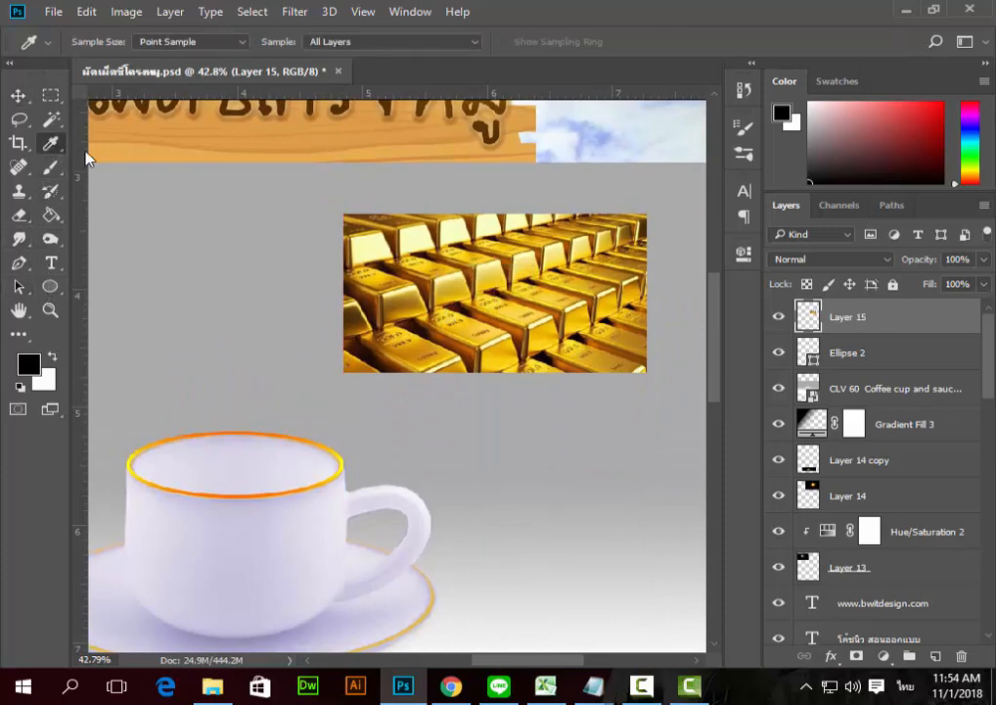
left_click(382, 229)
left_click(31, 364)
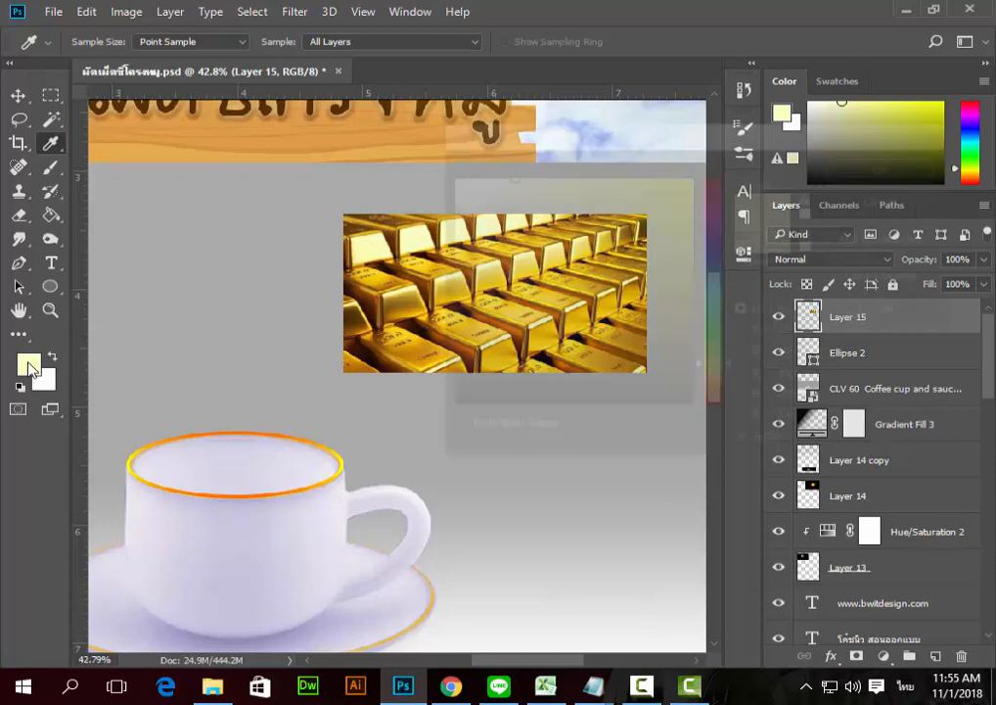
left_click_drag(798, 442, 743, 446)
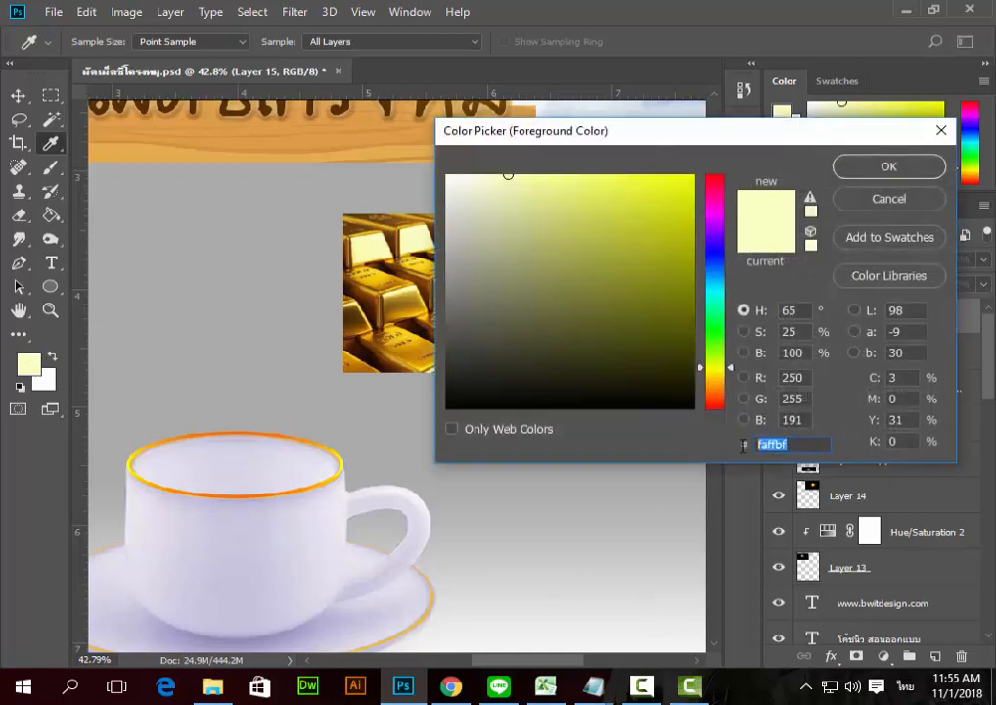
right_click(762, 447)
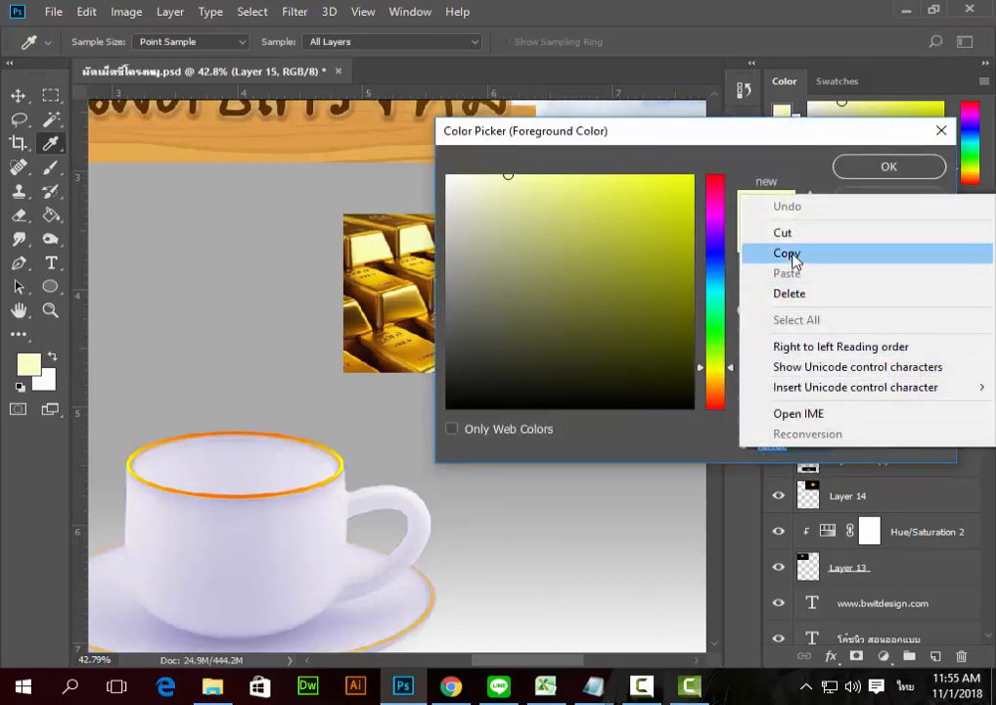
left_click(773, 256)
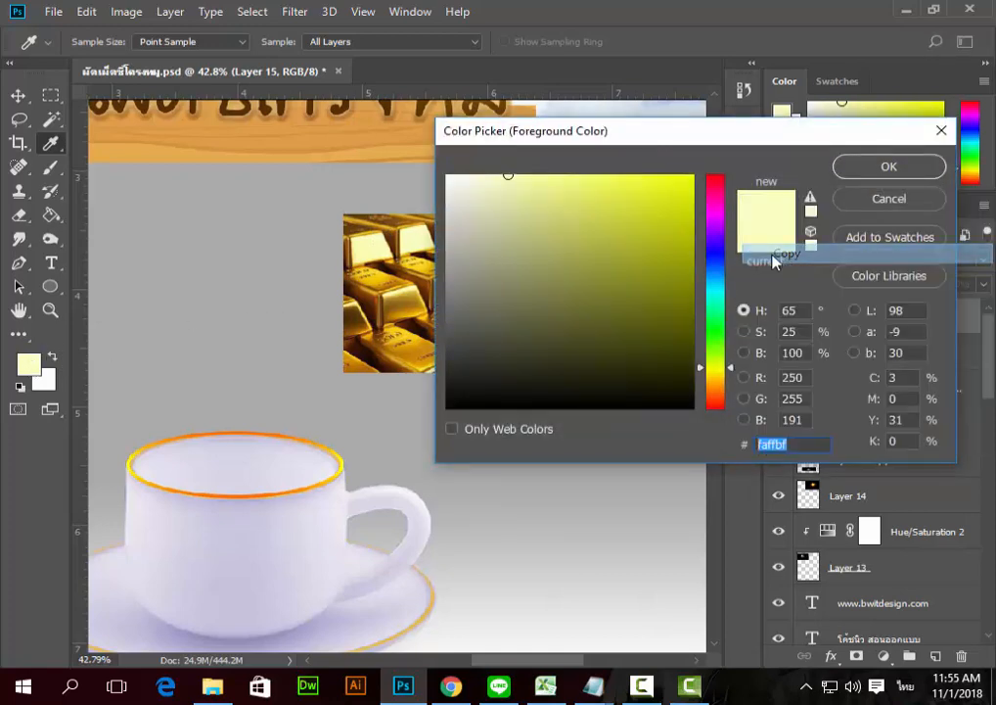
Step: Open a Notepad window and paste the hex code faffbf into its blank document
left_click(593, 685)
left_click(384, 572)
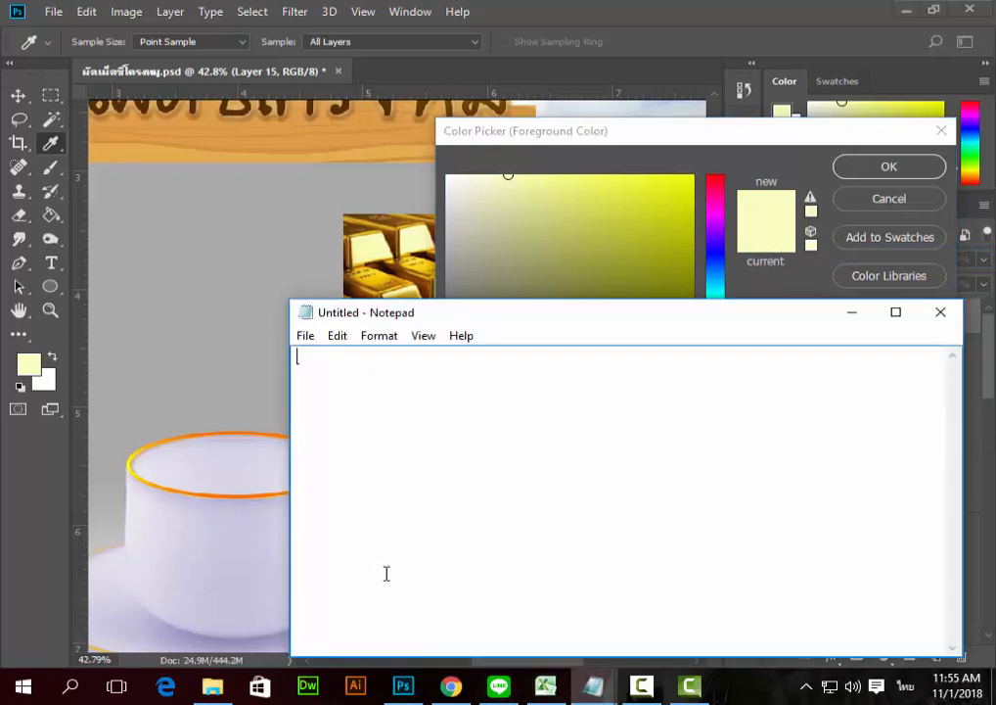
left_click(341, 342)
left_click(338, 423)
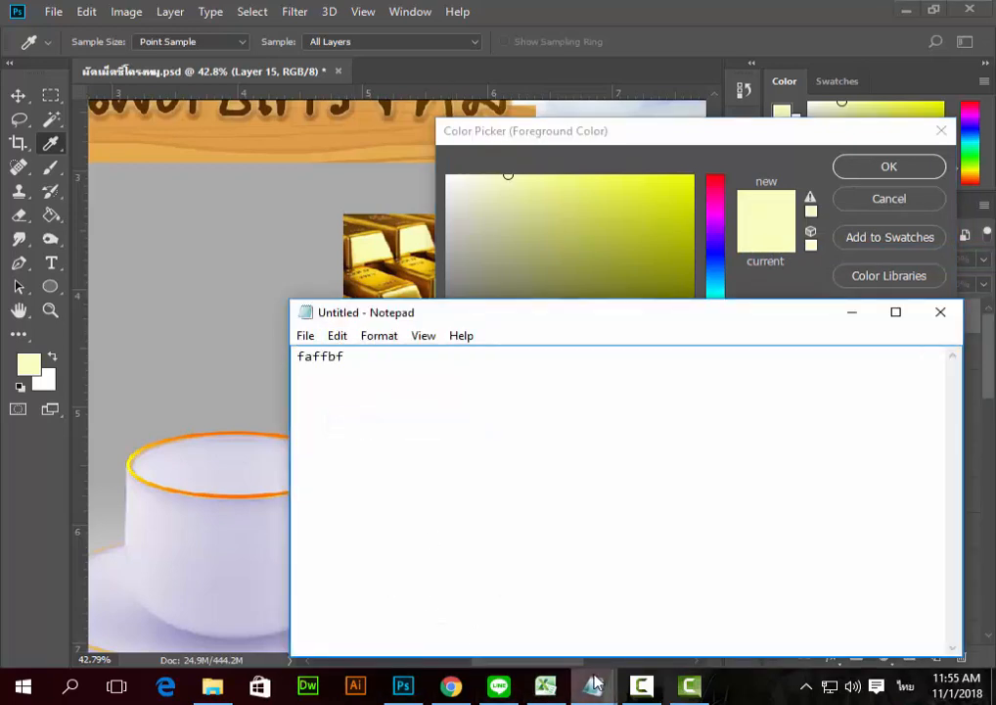
Step: Close the other Notepad windows, including the one containing "THE CONCLUSION", keeping only the colour code note
mouse_move(602, 691)
left_click(683, 547)
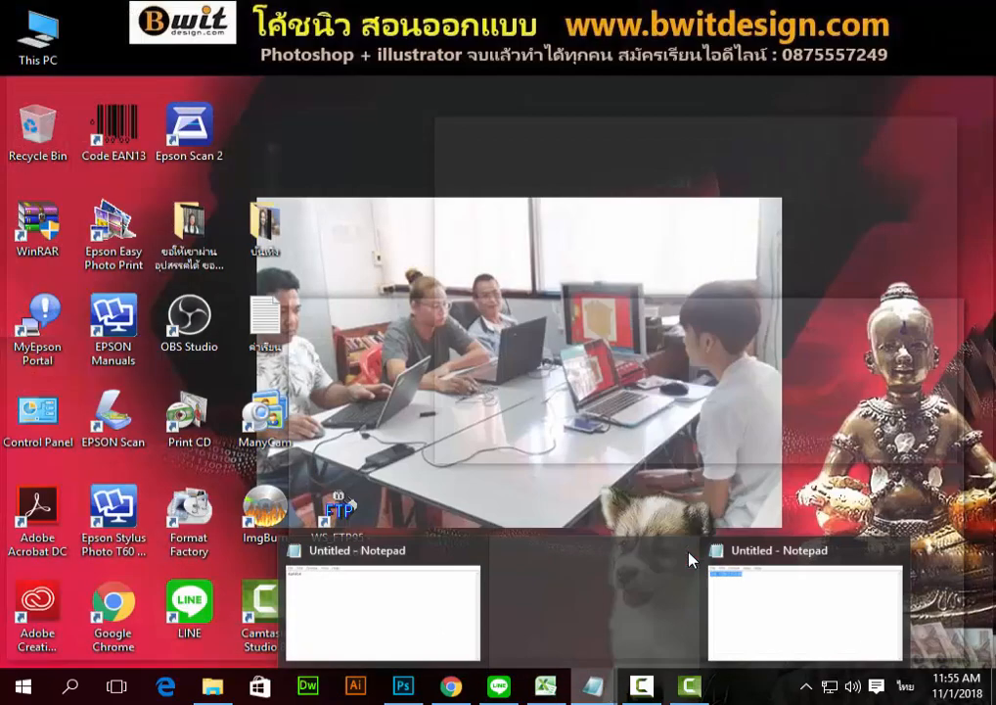
mouse_move(738, 548)
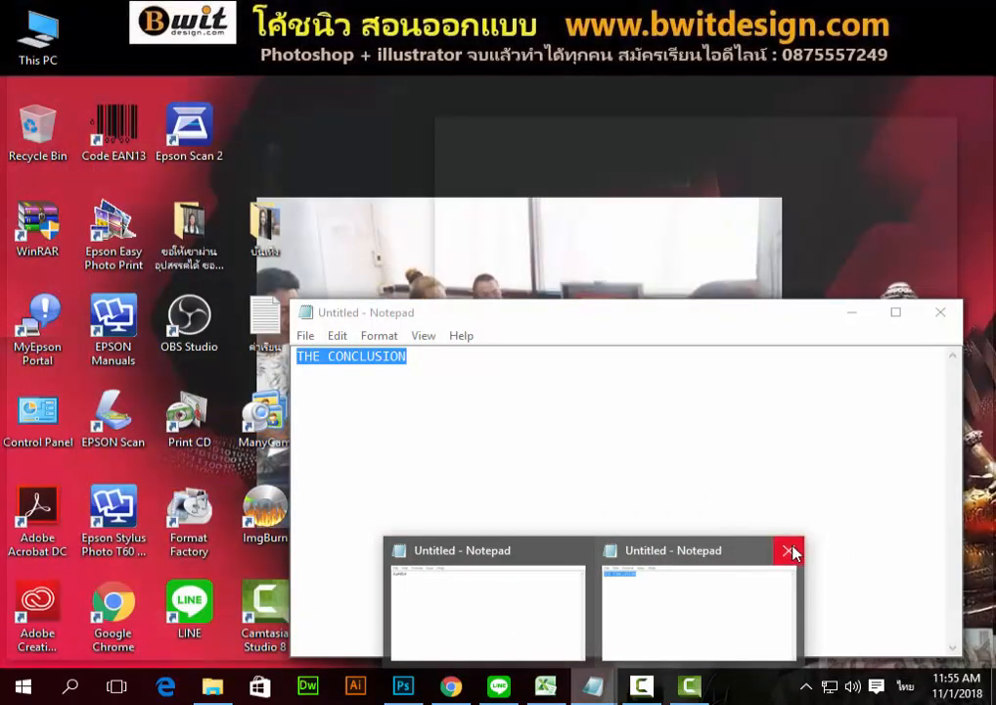
left_click(783, 554)
left_click(530, 345)
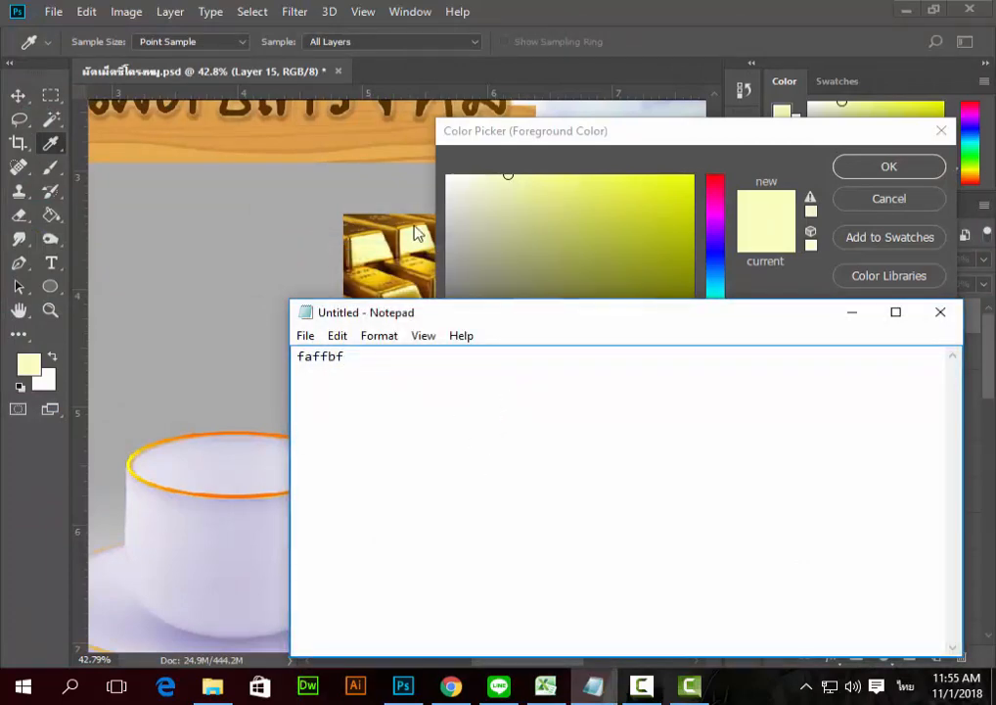
Step: Back in Photoshop, sample a mid-gold tone from the gold bars and copy its hex code d1a81c
left_click(898, 198)
left_click(899, 200)
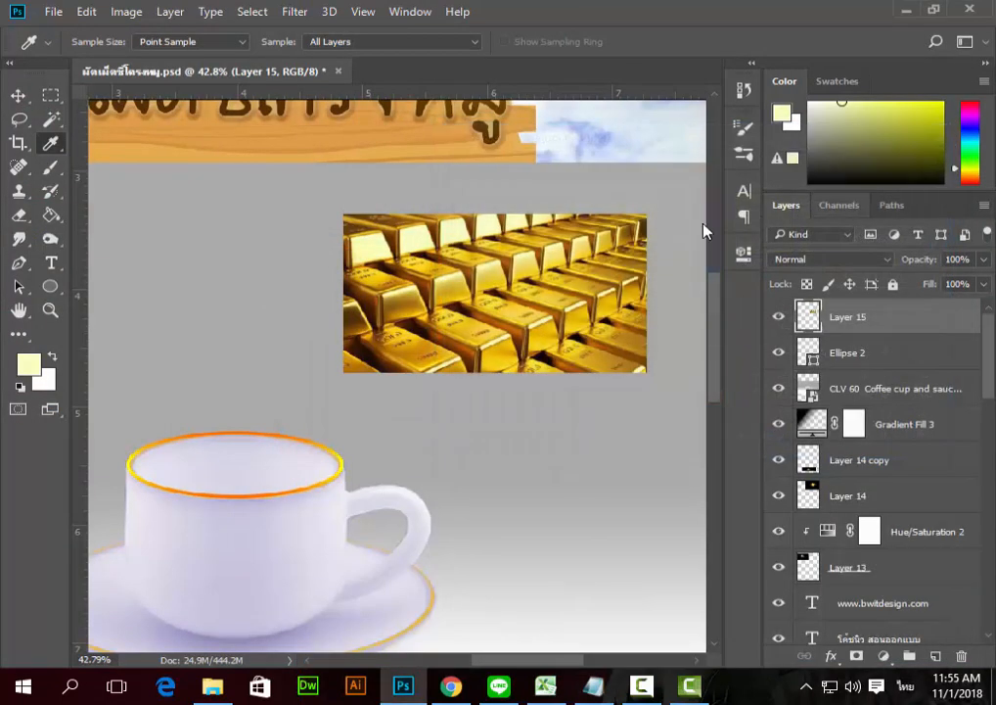
left_click(454, 289)
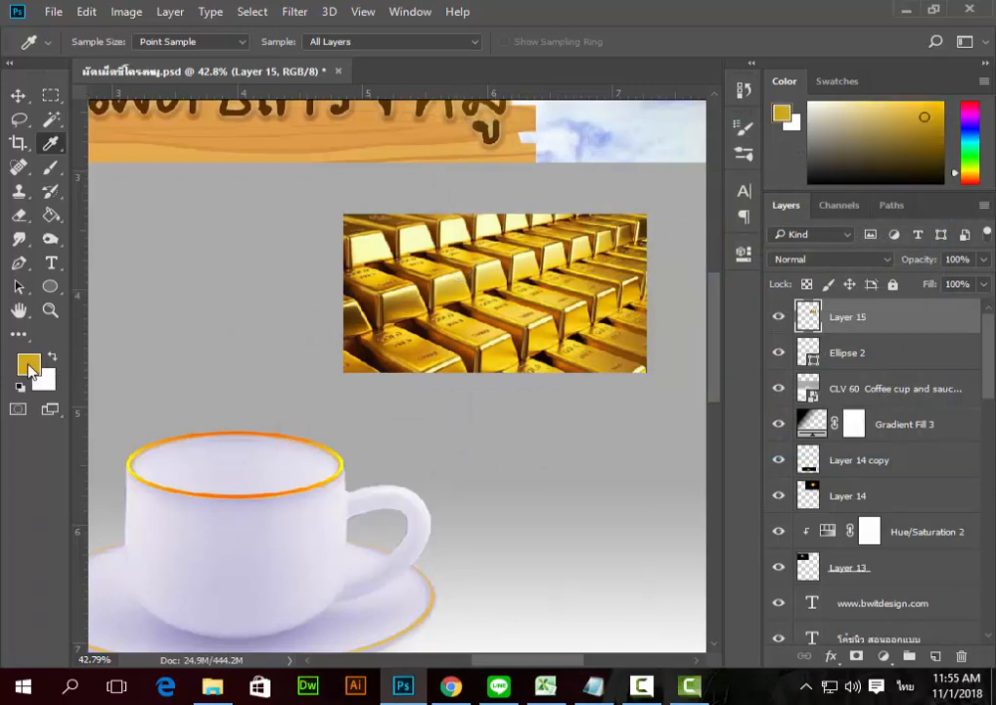
left_click(30, 366)
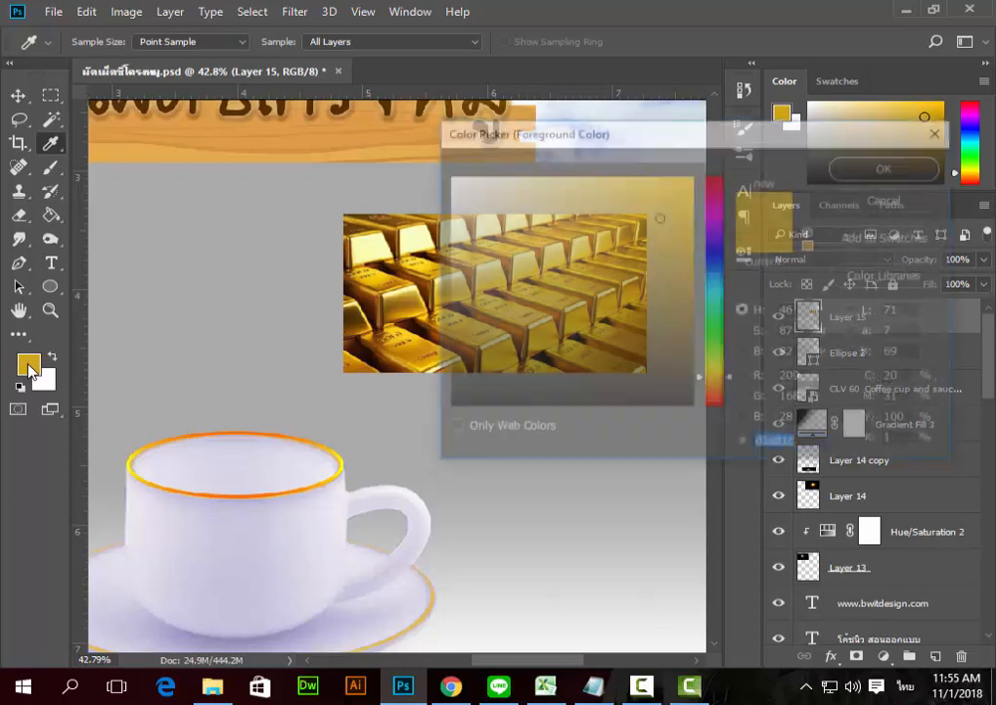
right_click(802, 443)
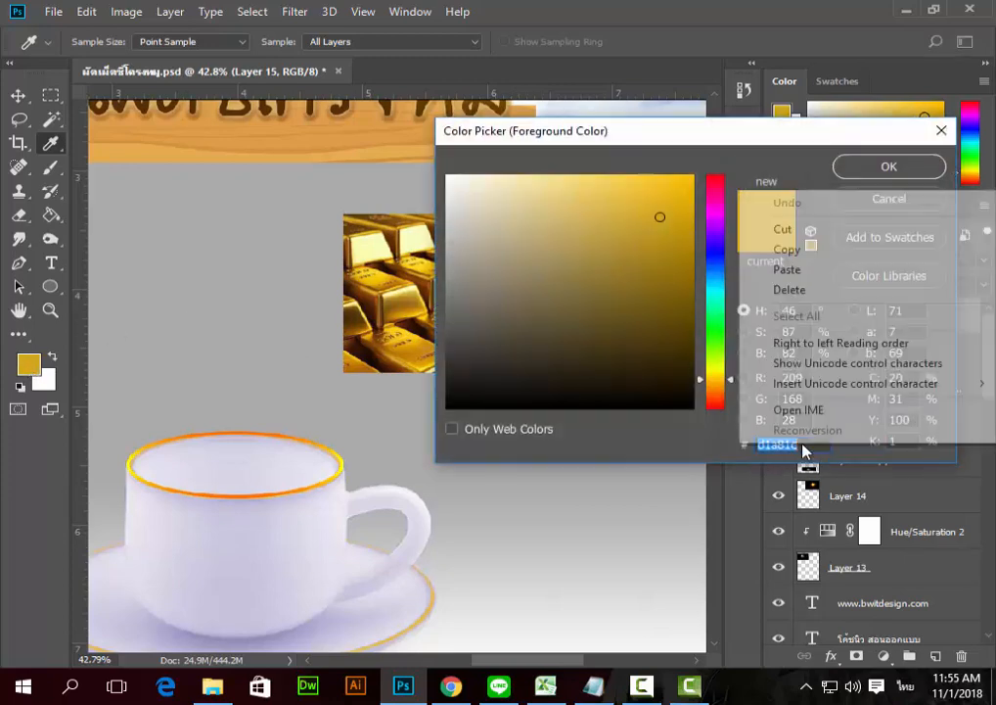
left_click(837, 247)
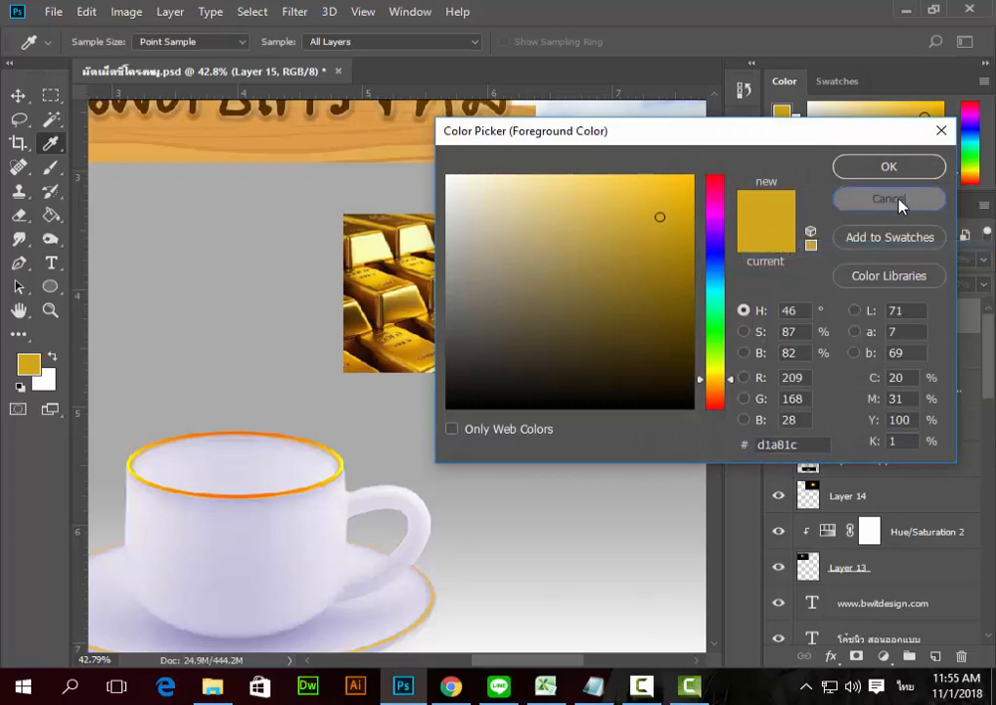
left_click(889, 198)
Step: Switch to Notepad and paste d1a81c on the line below the first colour code
left_click(594, 685)
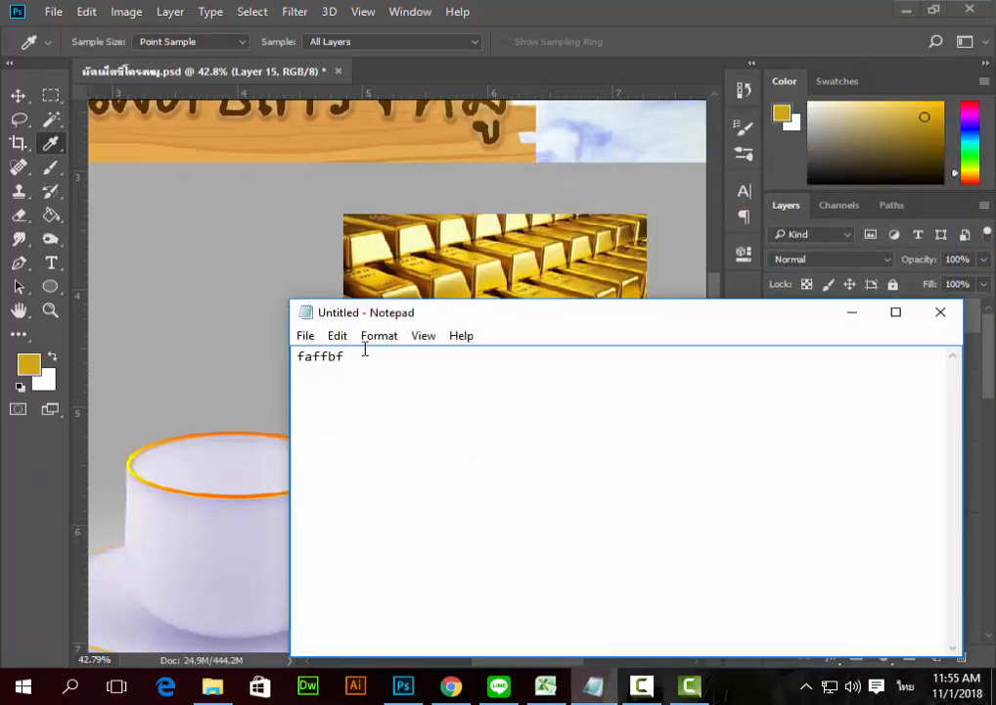
left_click(338, 335)
left_click(367, 426)
Step: Return to Photoshop, sample a dark brown shadow tone near the photo's lower-right corner and copy its hex code 904a05
left_click(447, 260)
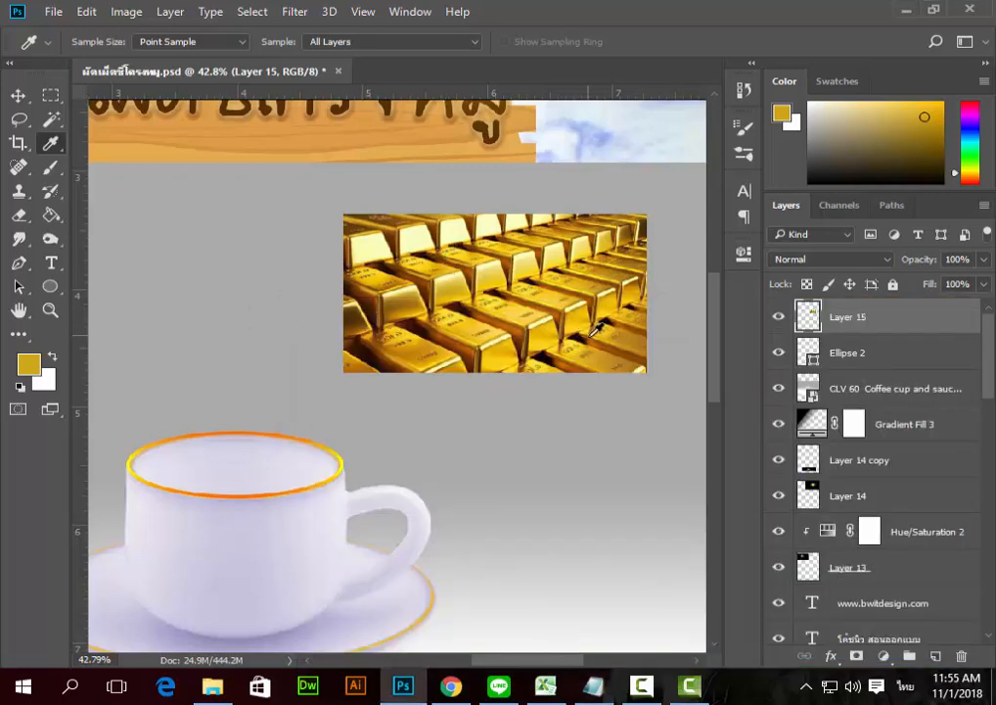
left_click(628, 352)
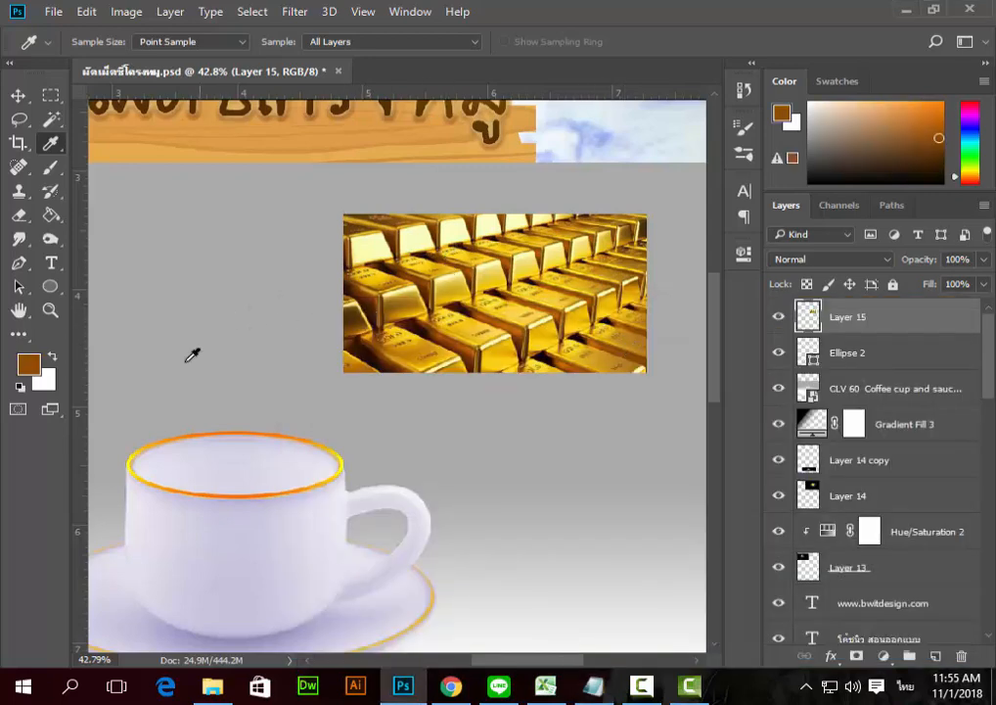
left_click(29, 364)
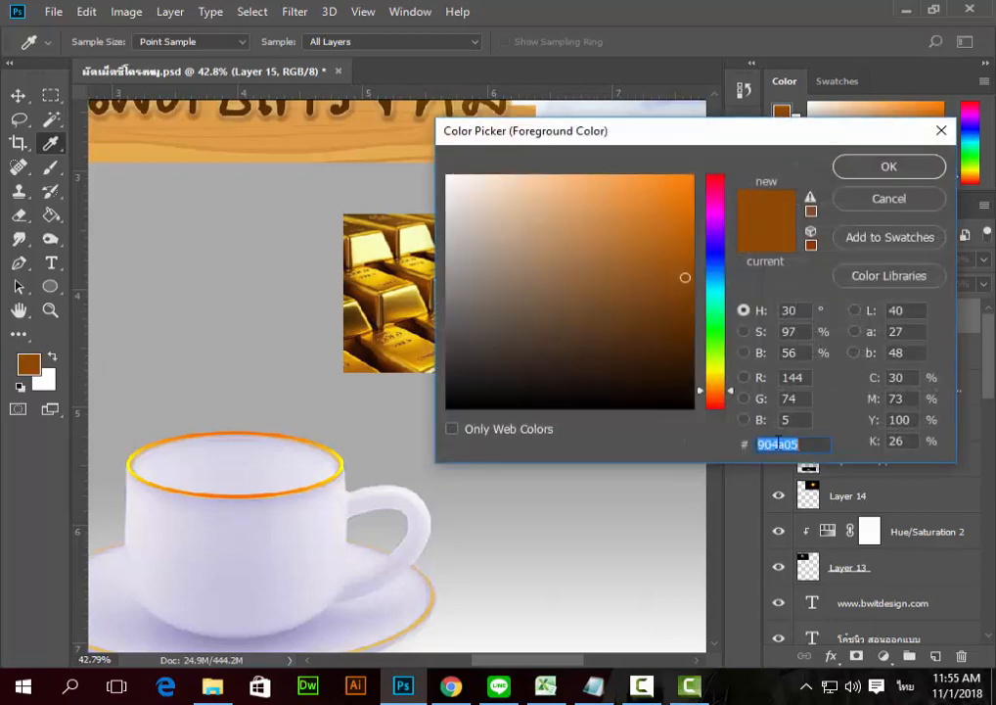
right_click(777, 443)
left_click(807, 252)
left_click(877, 202)
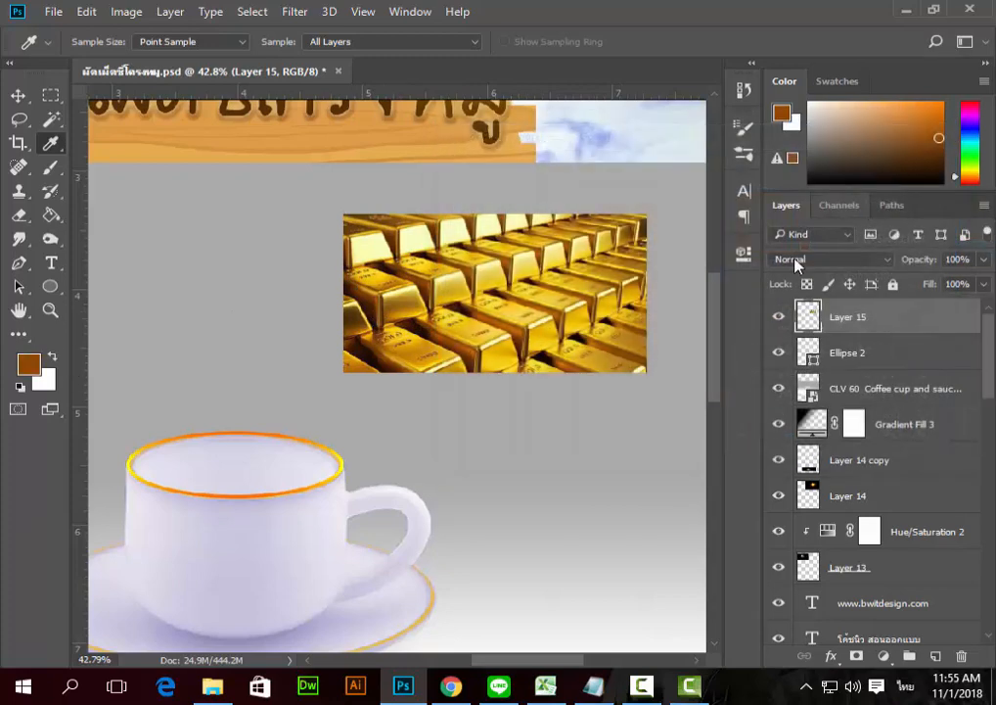
Step: Paste 904a05 as the third colour code in the Notepad list and return to Photoshop
left_click(591, 685)
right_click(382, 424)
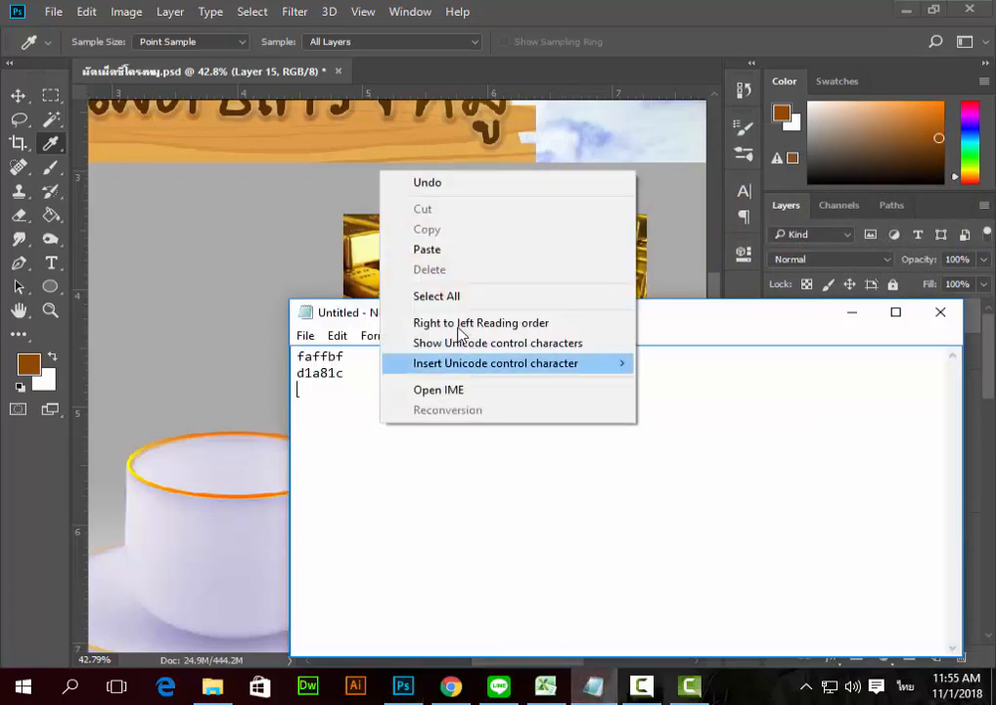
left_click(460, 252)
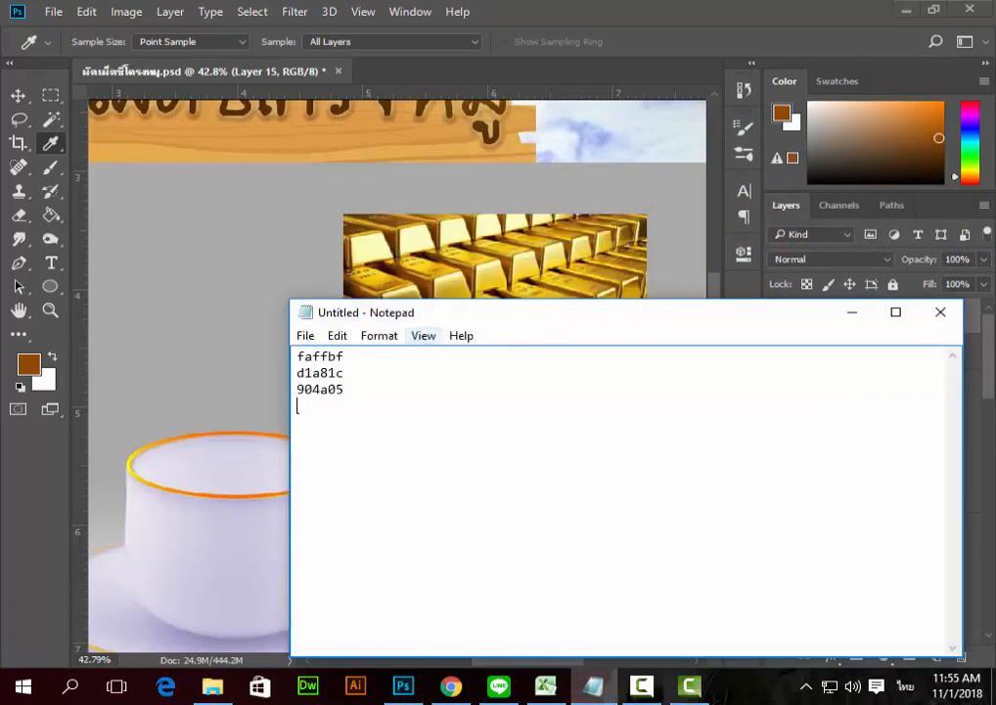
left_click(407, 240)
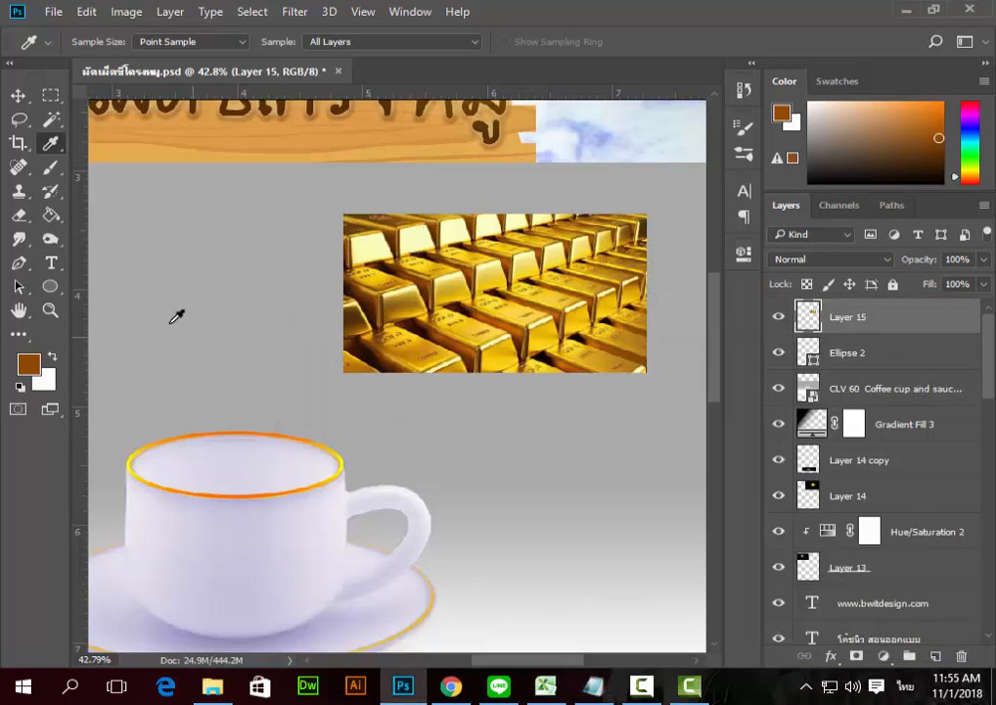
Step: Activate the Ellipse Tool, identify the cup rim's layer by toggling layer visibility, and select the Ellipse 2 layer
left_click(18, 96)
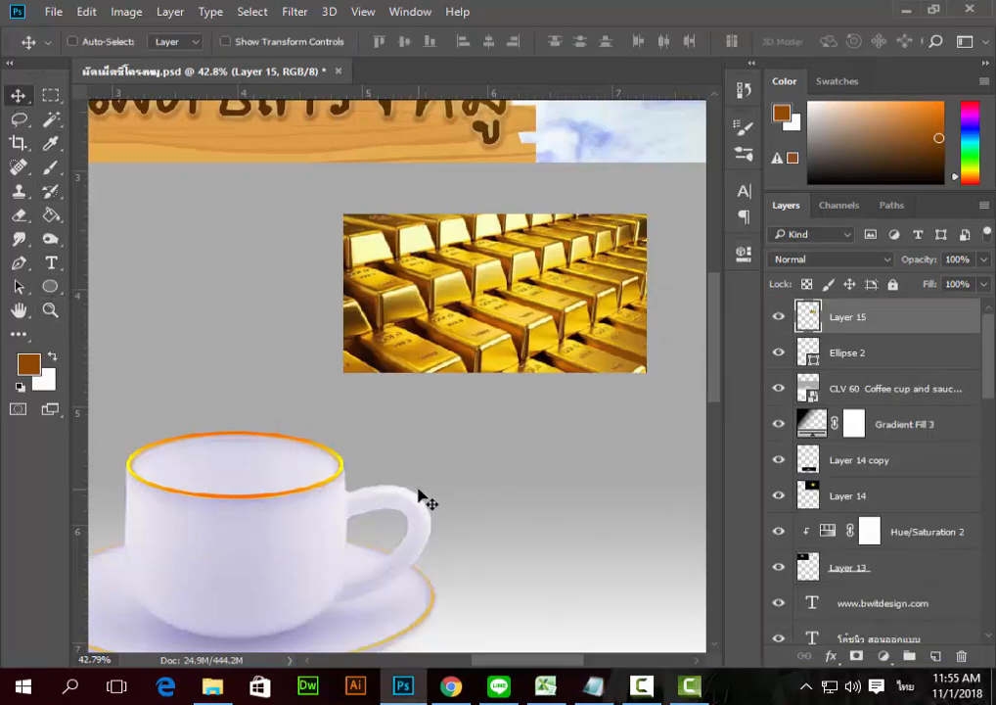
left_click(56, 288)
right_click(55, 287)
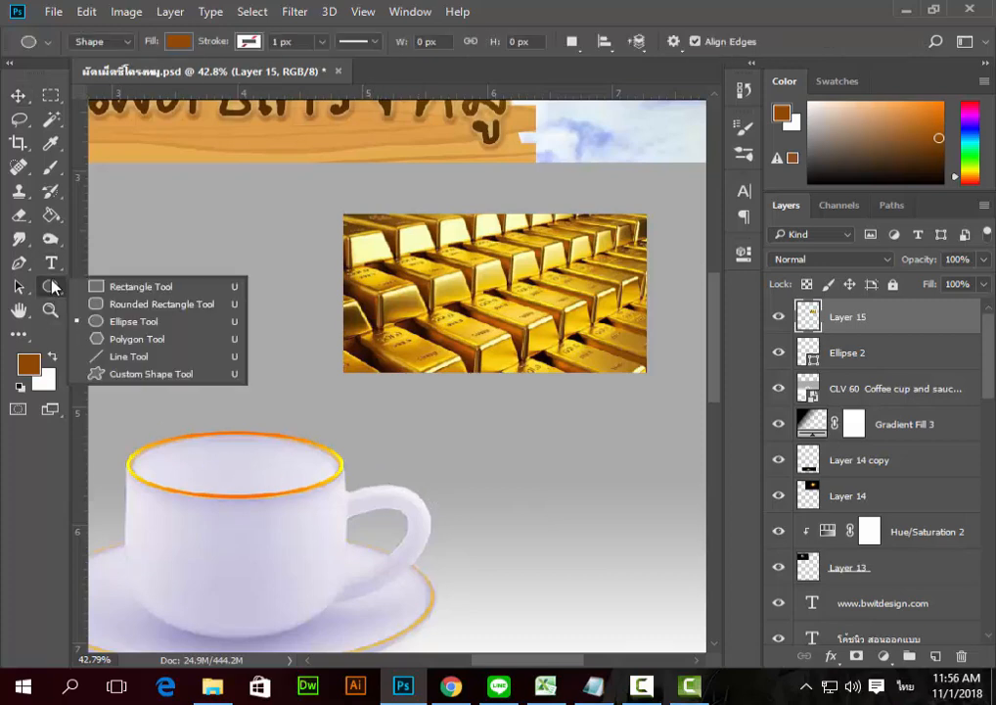
left_click(53, 286)
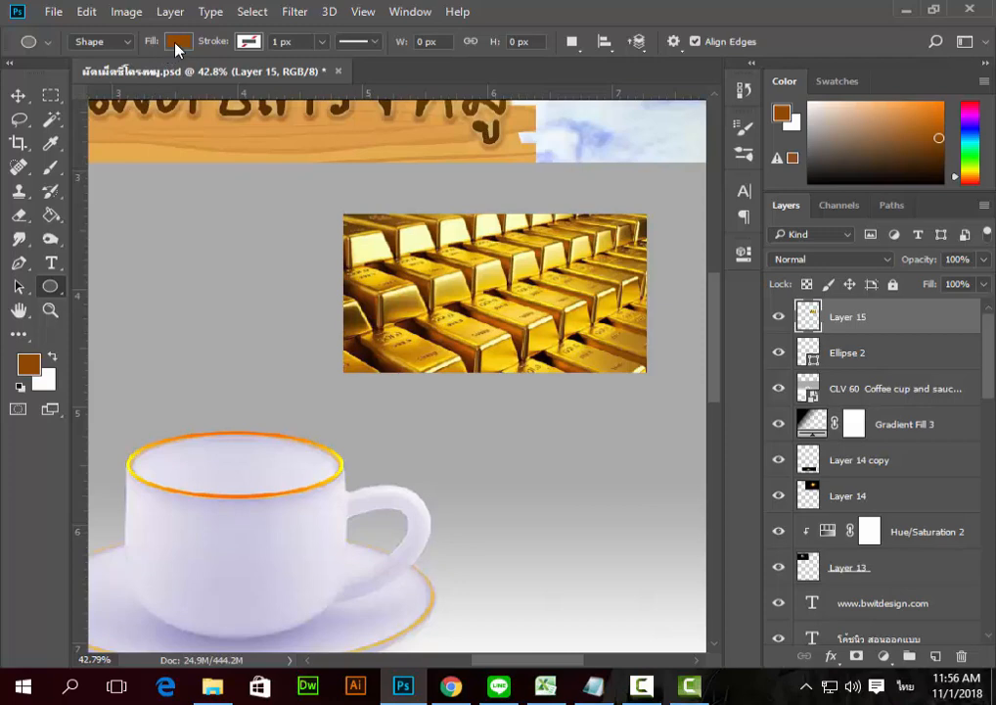
left_click(779, 317)
left_click(779, 317)
left_click(779, 354)
left_click(779, 354)
left_click(843, 355)
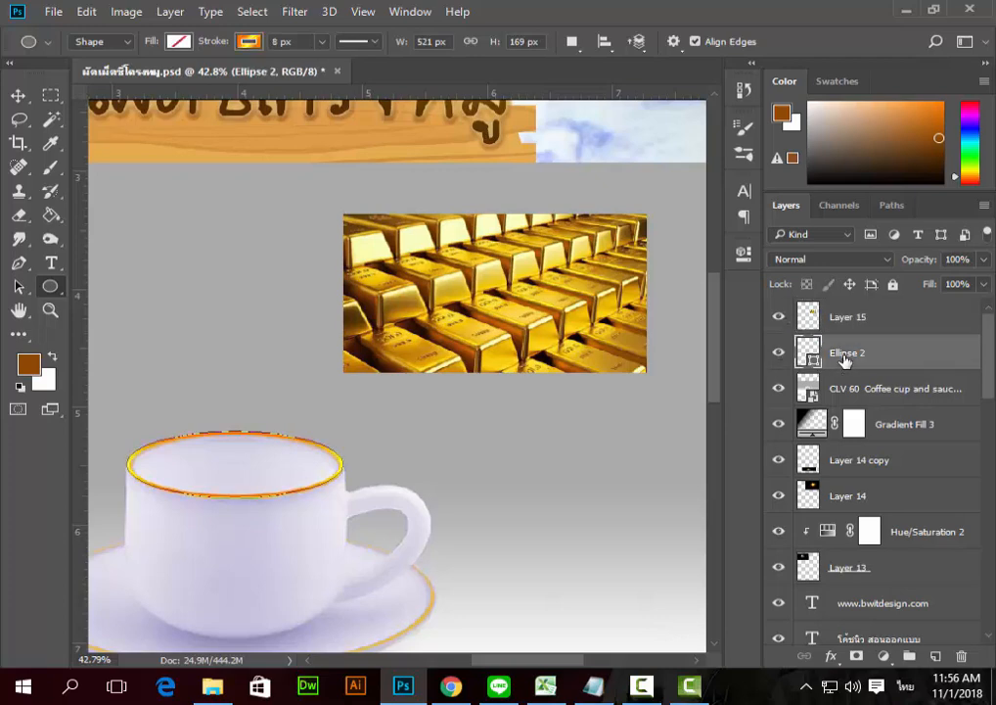
Step: Open the rim's stroke gradient and set its right end color stop to the copied dark brown 904a05
left_click(256, 45)
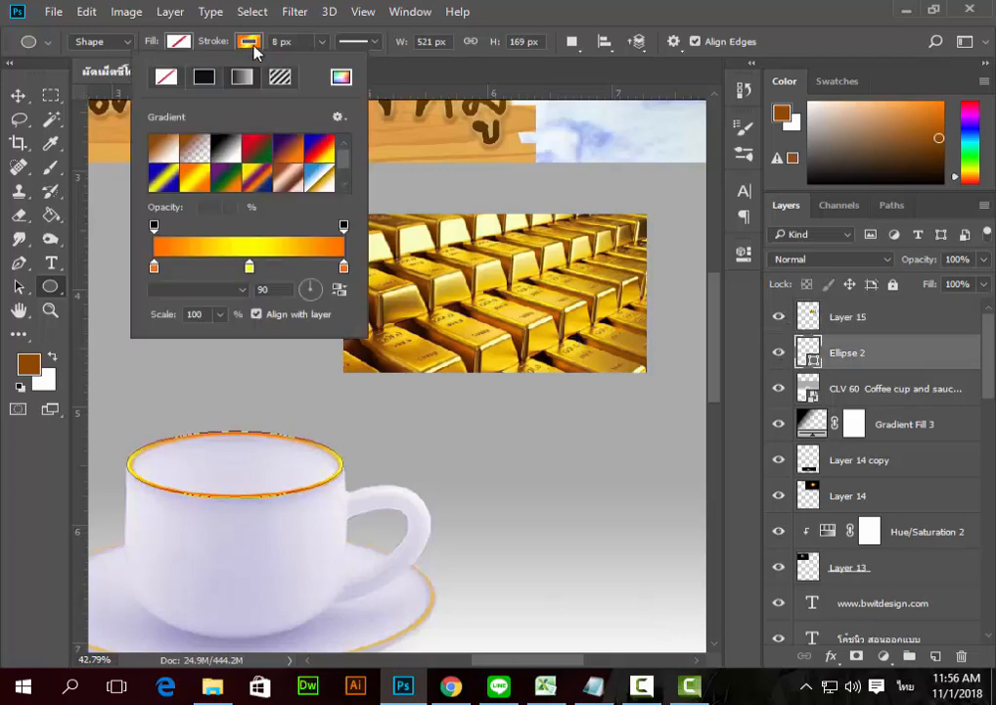
double_click(344, 269)
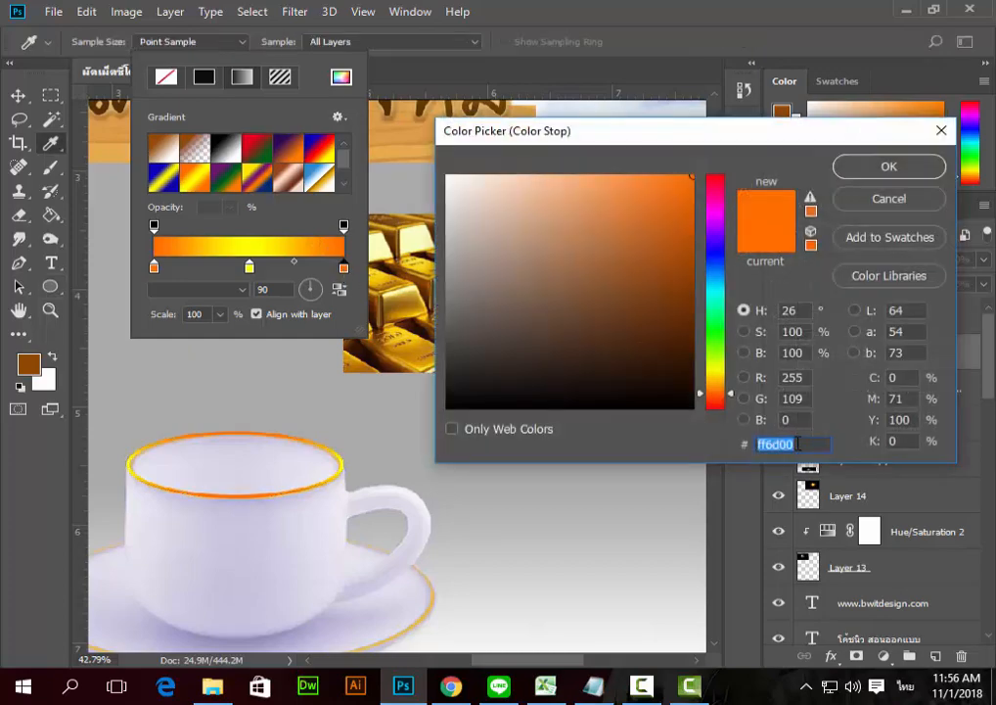
right_click(798, 444)
left_click(815, 269)
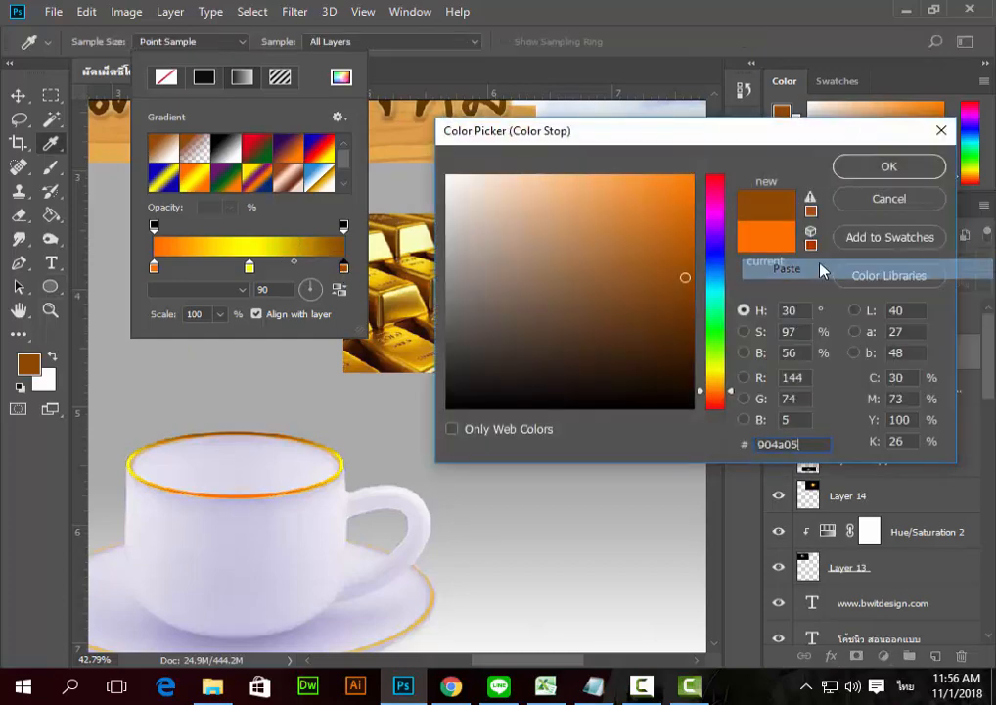
left_click(886, 166)
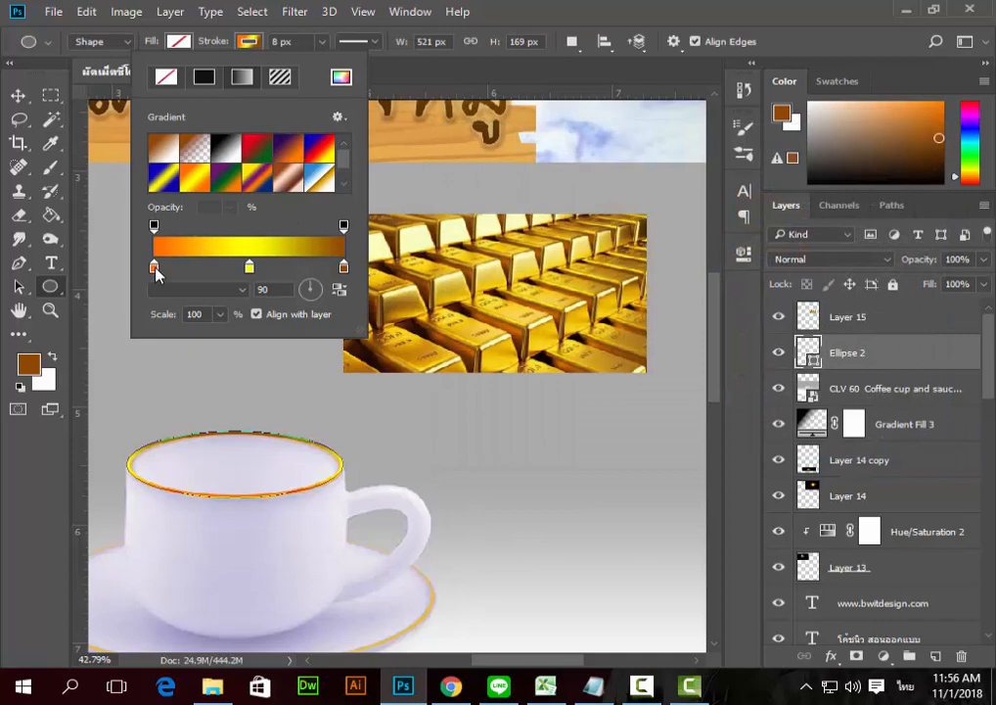
Step: Set the left end color stop of the rim's stroke gradient to 904a05 as well
double_click(154, 270)
right_click(806, 447)
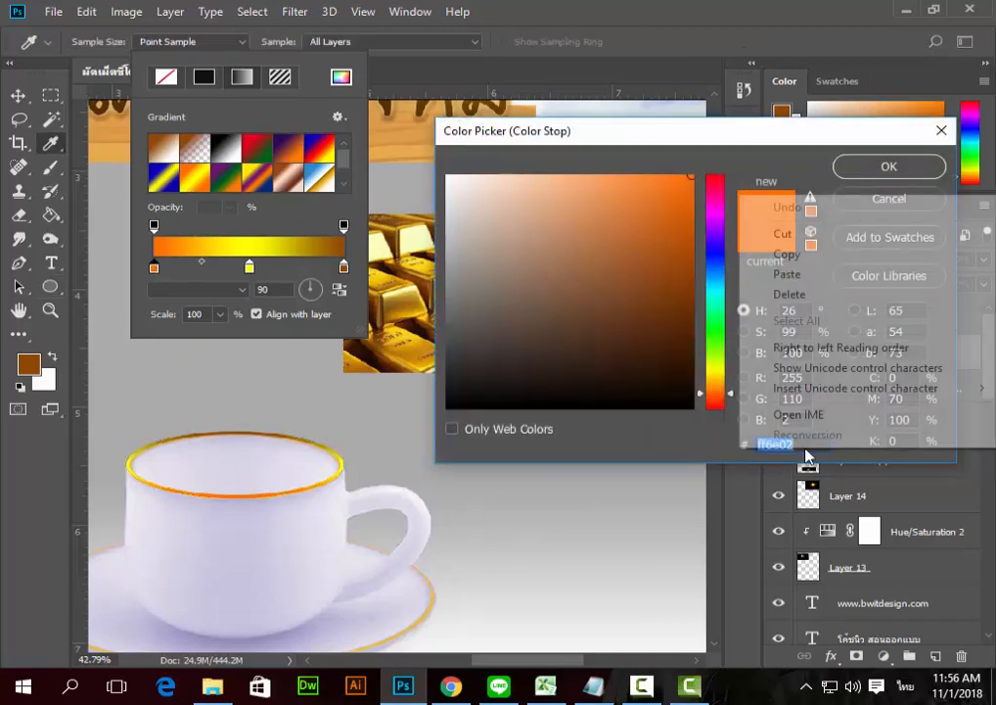
left_click(820, 277)
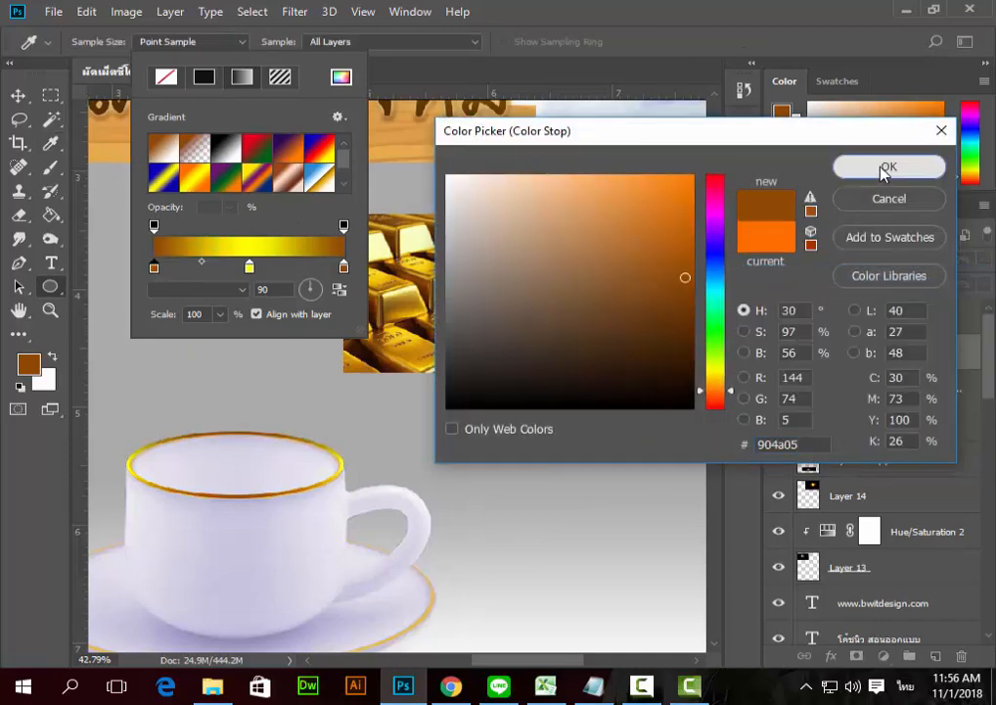
left_click(885, 166)
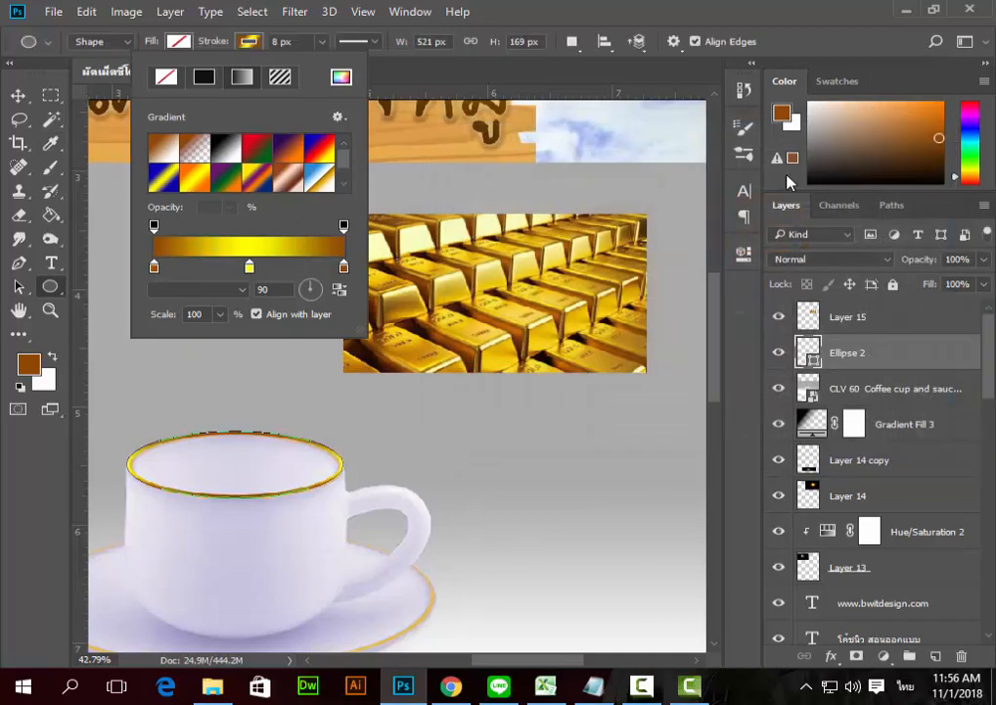
Step: Copy faffbf from the Notepad list and apply it to the middle color stop of the stroke gradient
double_click(250, 267)
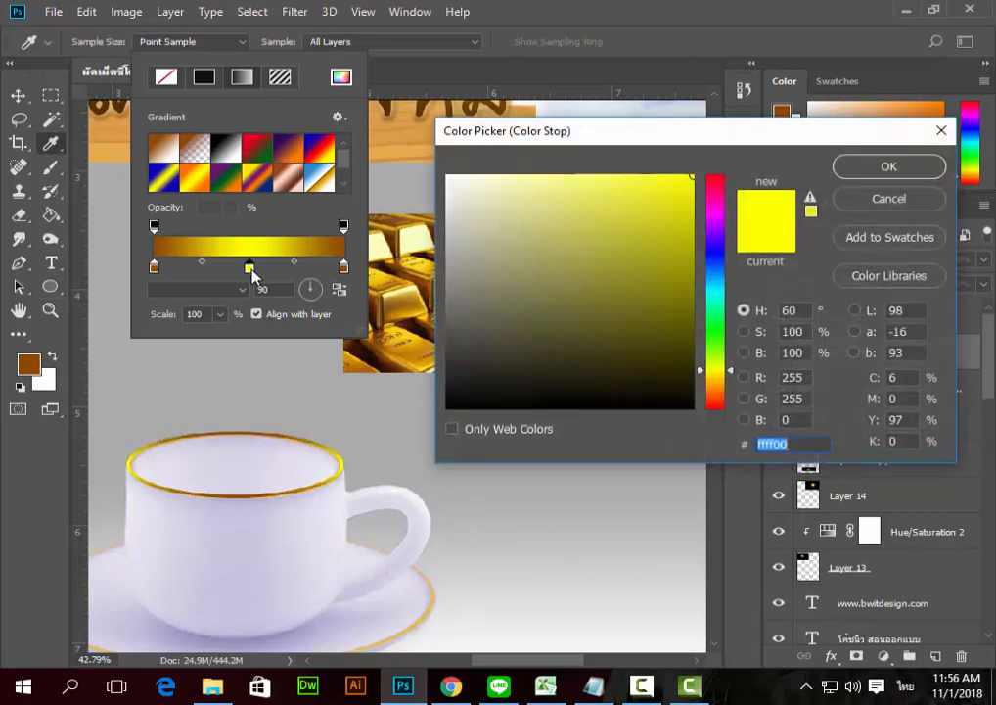
left_click(591, 684)
left_click_drag(361, 358, 296, 357)
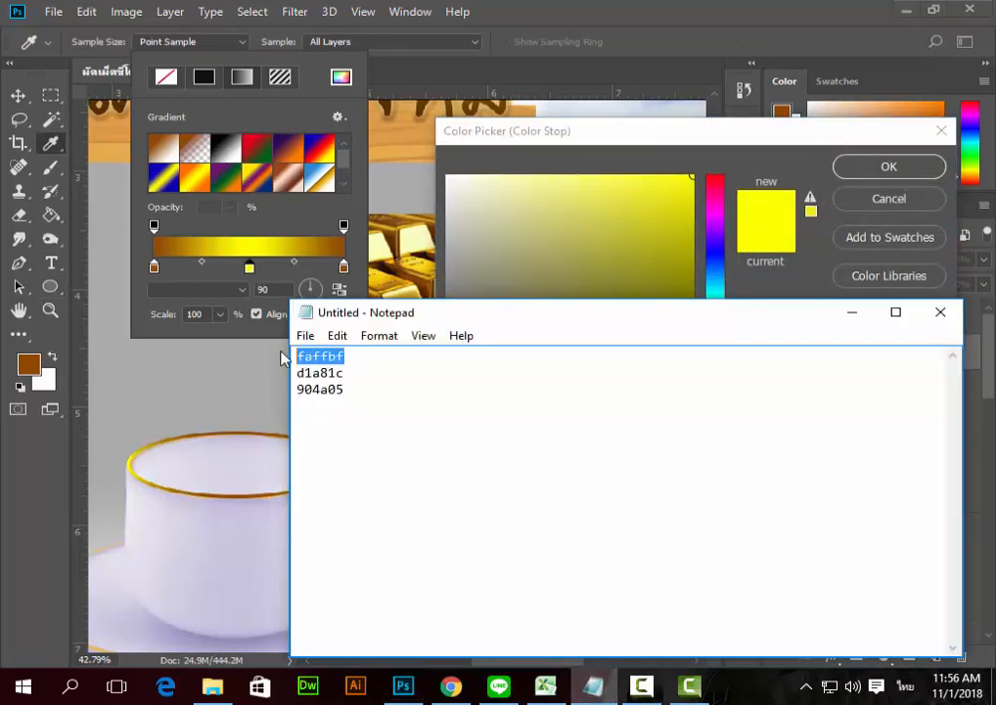
left_click(337, 334)
left_click(385, 408)
left_click(667, 136)
right_click(799, 441)
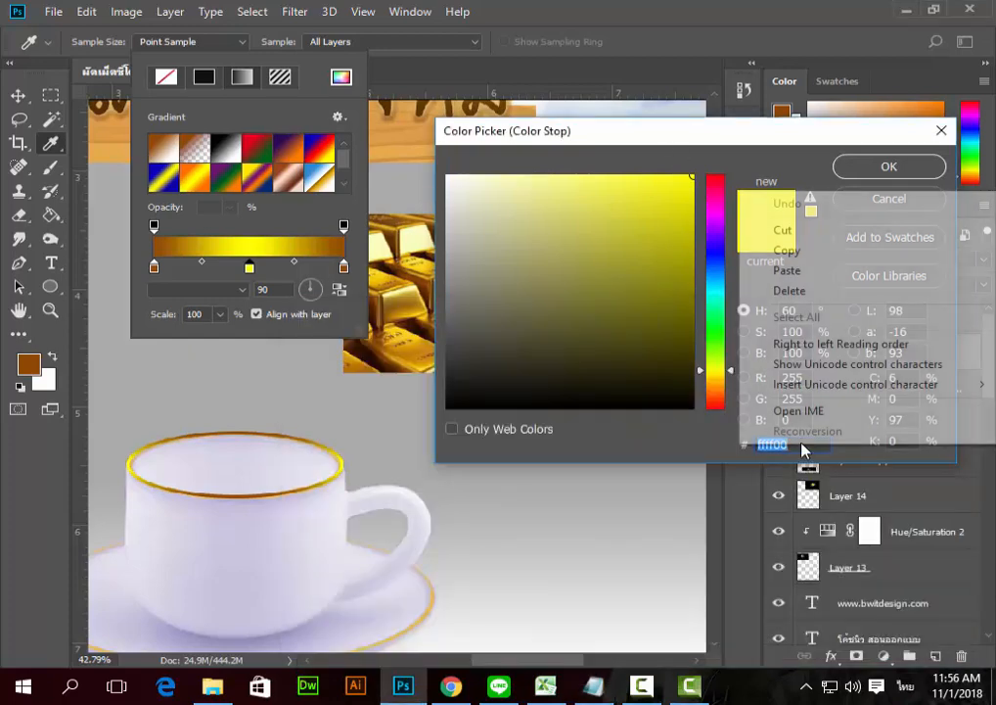
left_click(788, 269)
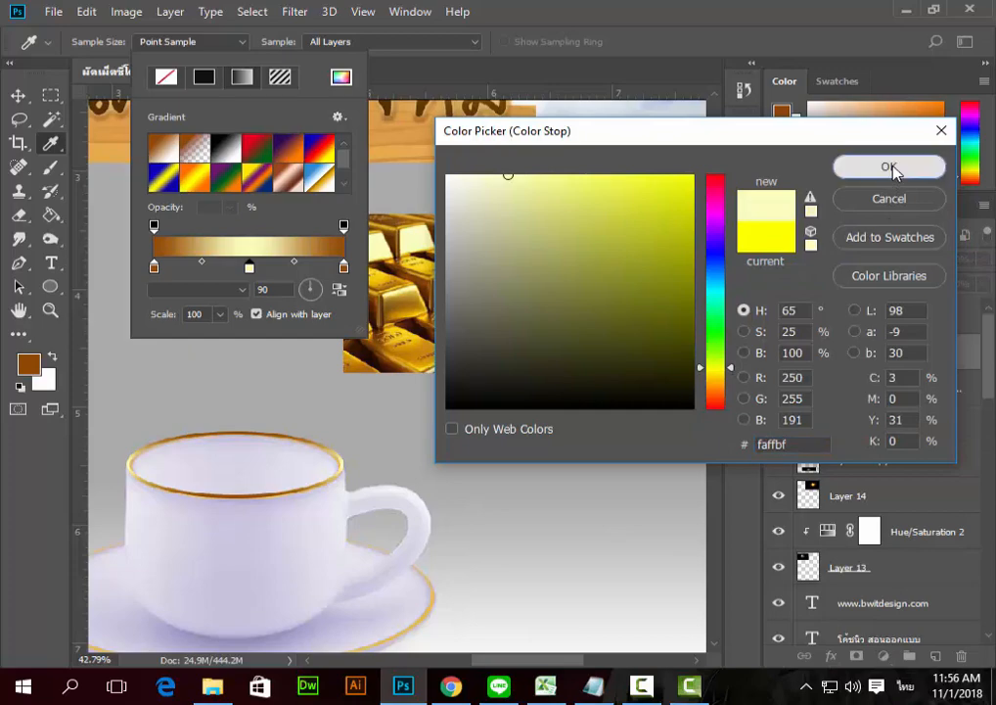
left_click(894, 167)
Step: Add a color stop between the middle and right end stops and color it d1a81c, copied from the Notepad list
left_click(299, 267)
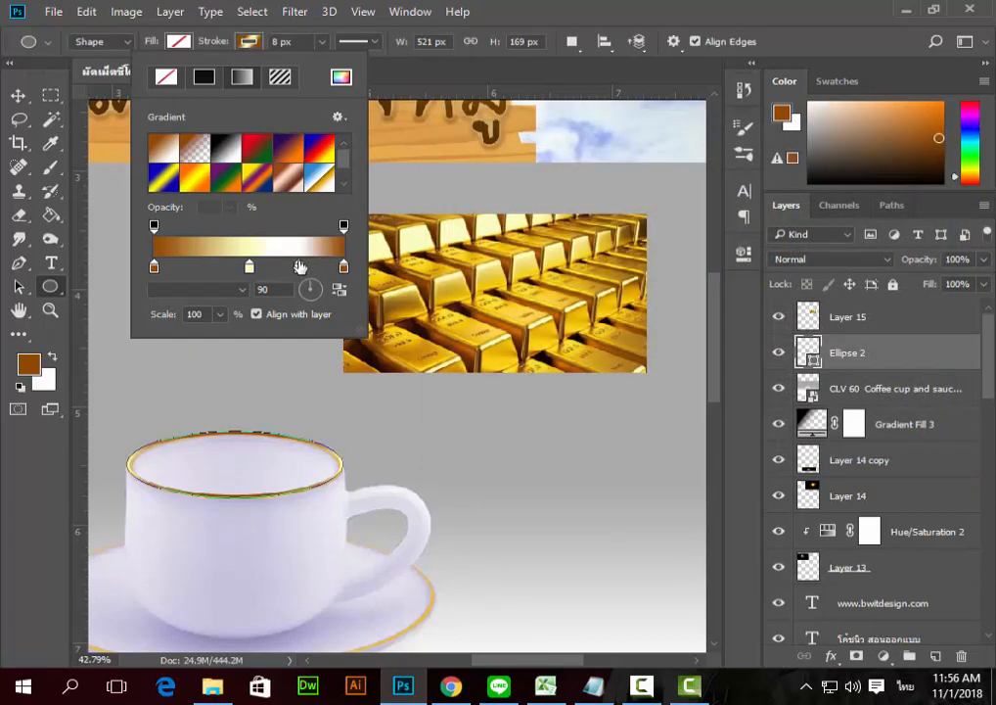
double_click(299, 267)
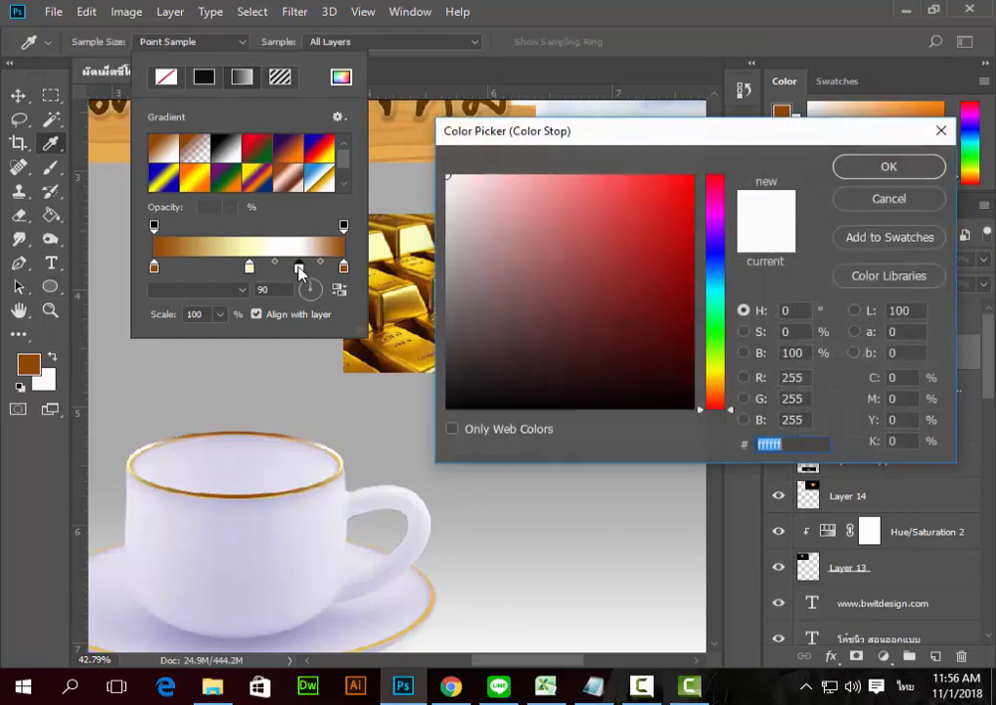
left_click(594, 686)
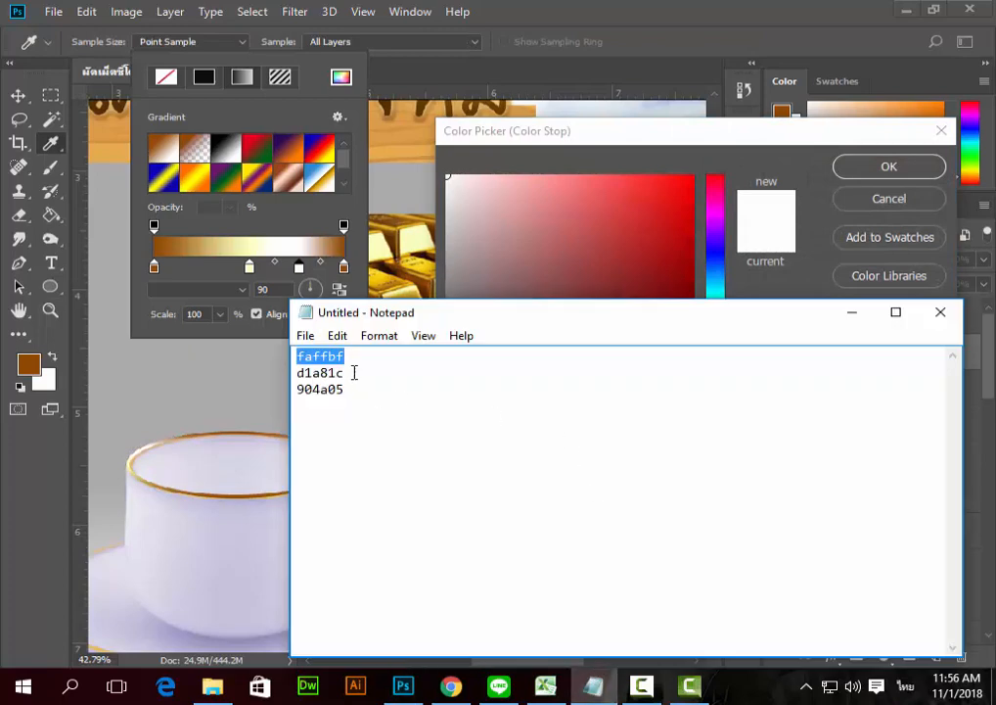
double_click(354, 372)
left_click(336, 335)
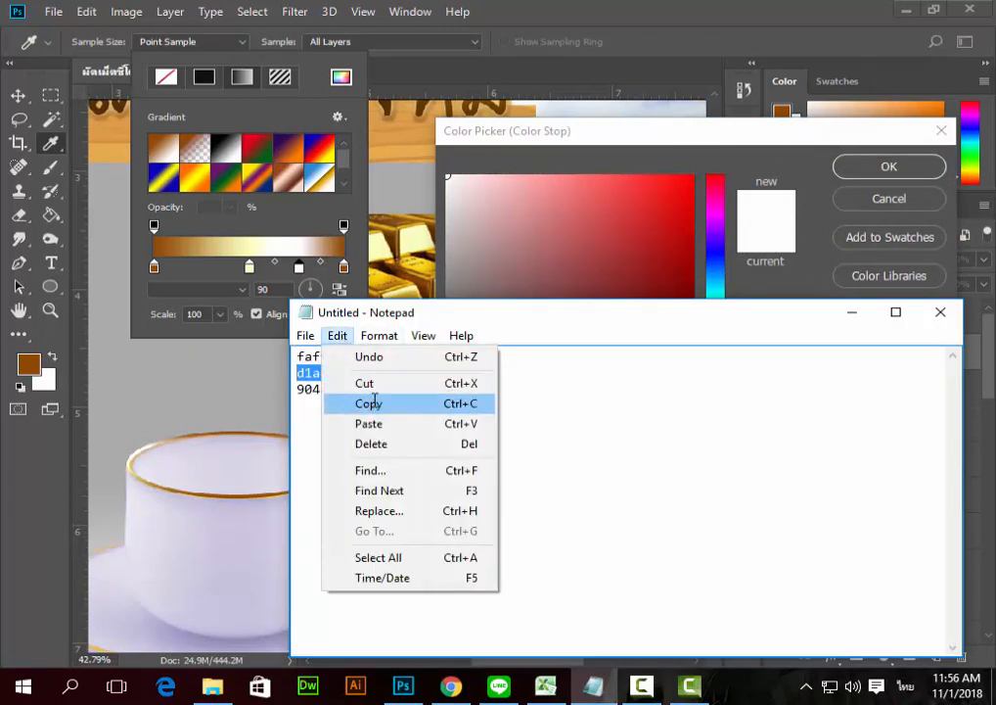
left_click(369, 402)
left_click(589, 144)
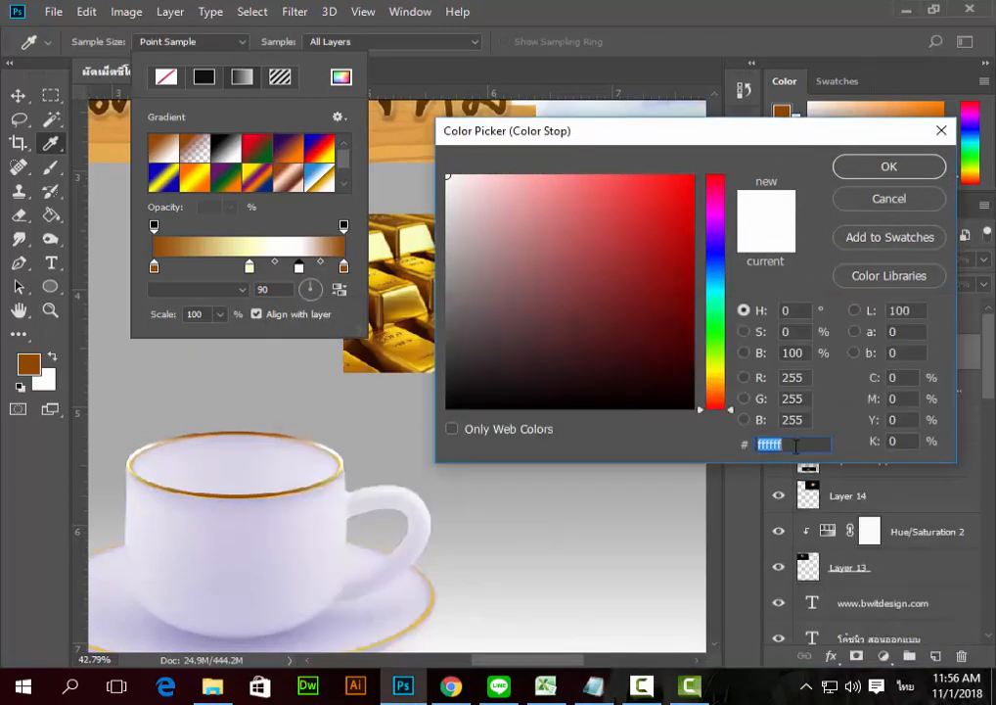
right_click(795, 445)
left_click(811, 273)
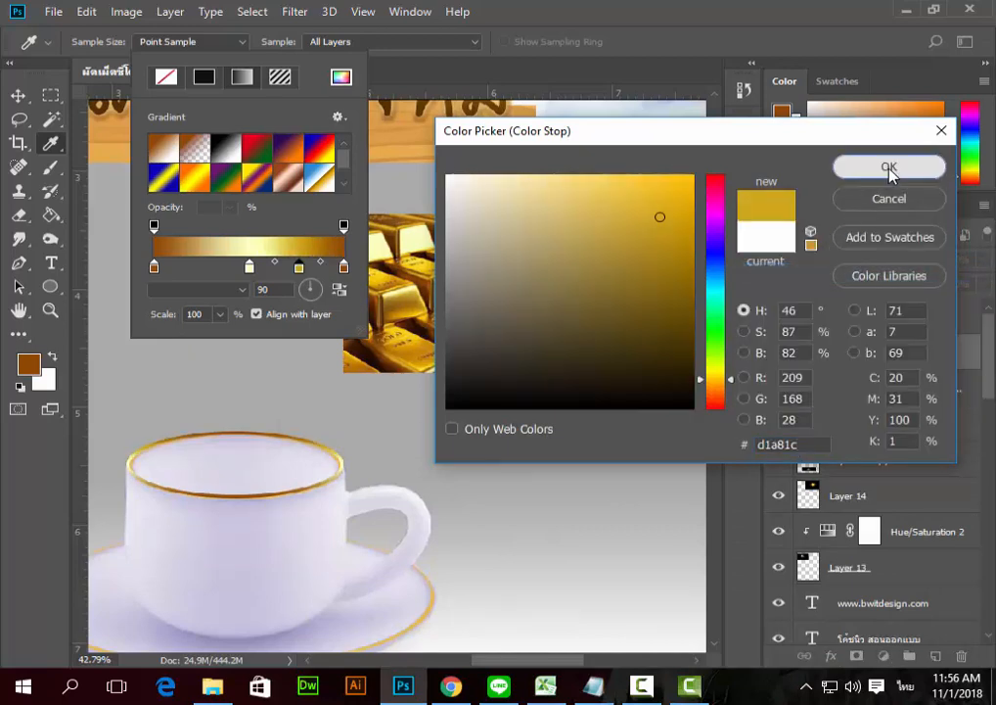
left_click(888, 169)
Step: Add a color stop between the left end and middle stops and color it d1a81c, copied again from Notepad
double_click(207, 266)
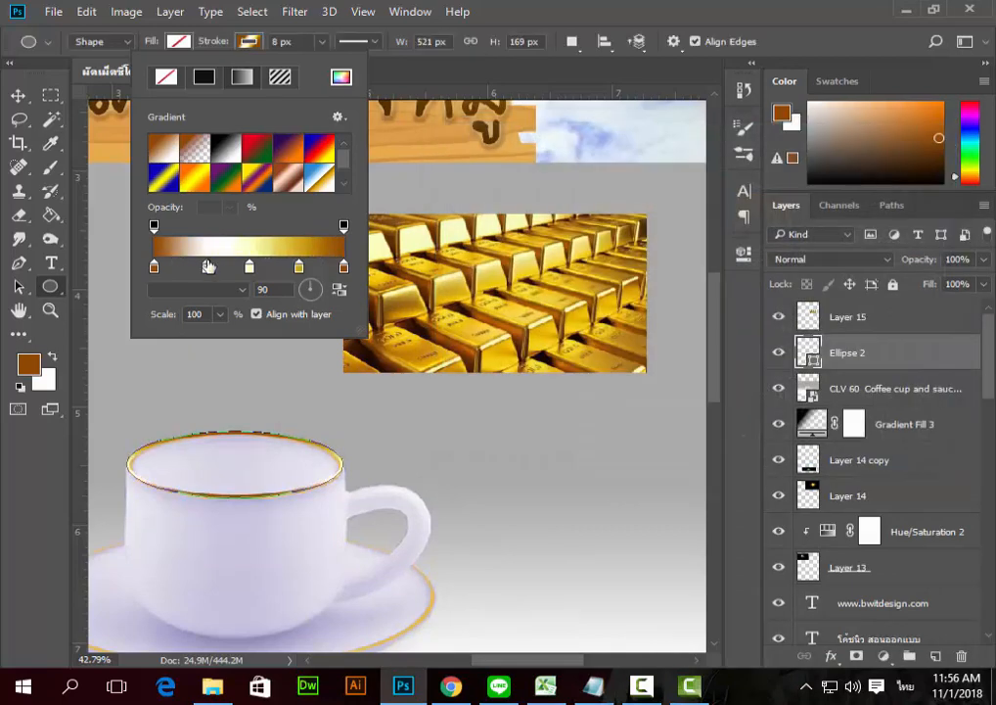
left_click(594, 687)
right_click(351, 379)
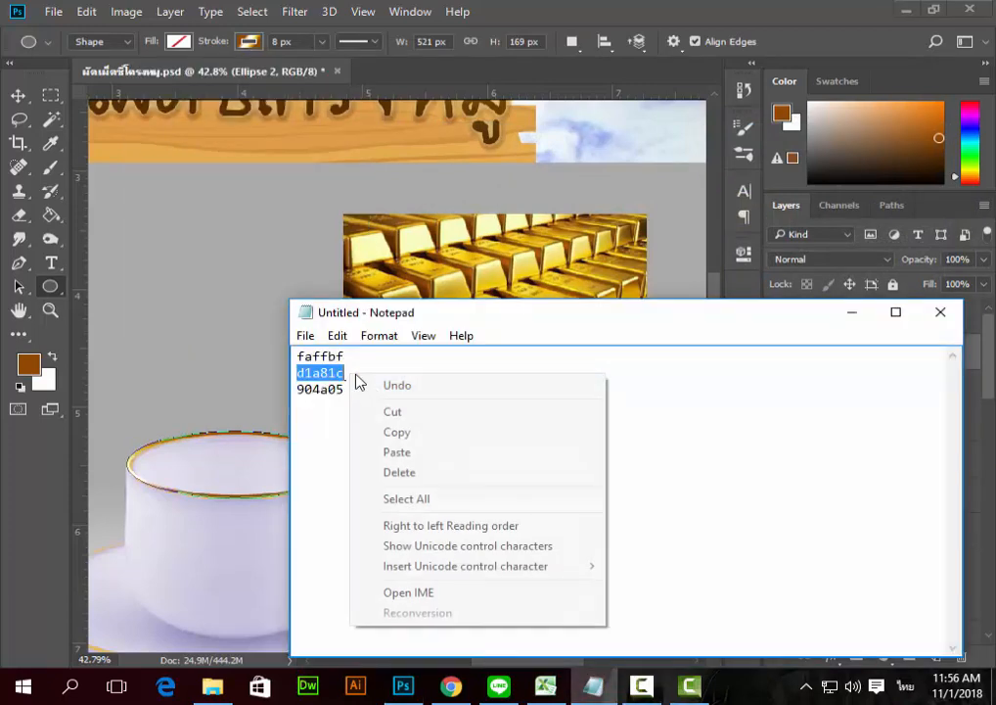
left_click(407, 434)
left_click(755, 216)
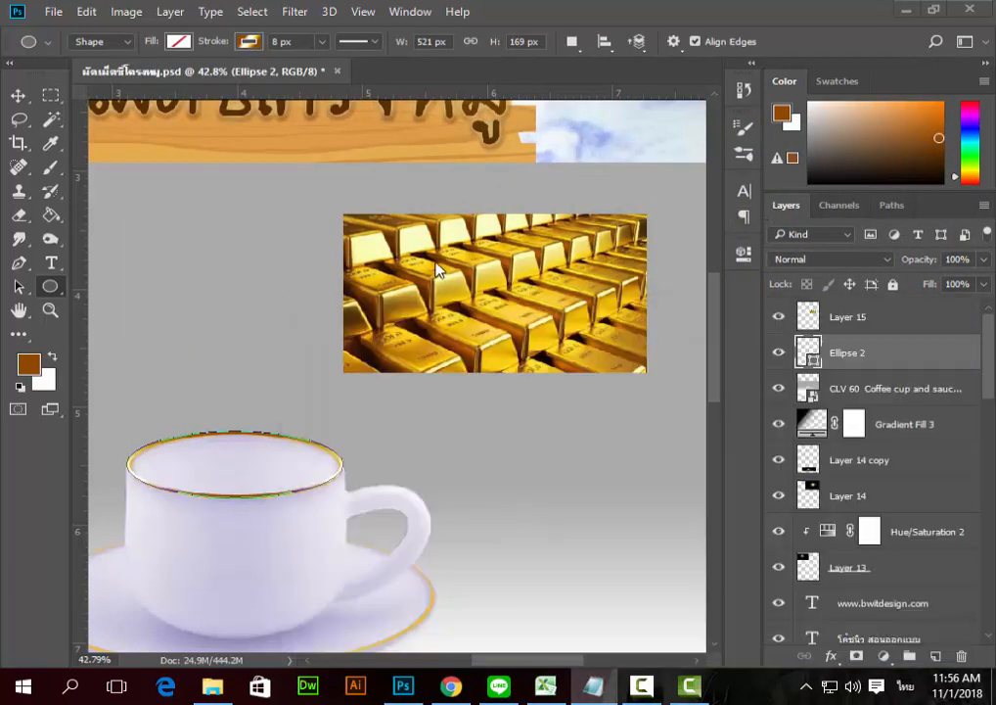
left_click(250, 42)
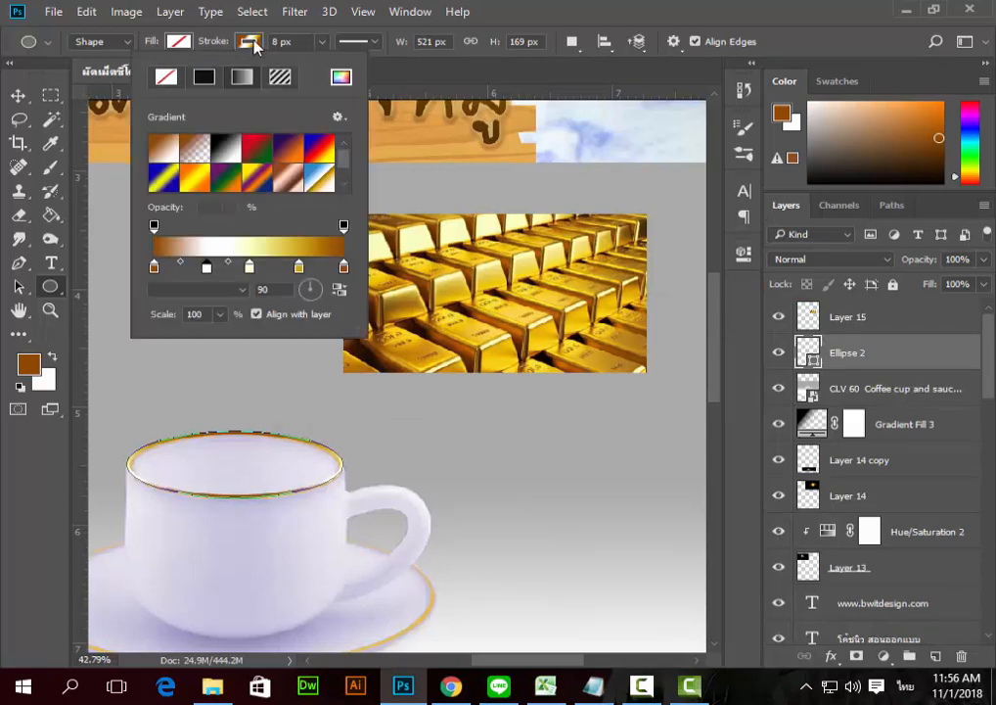
double_click(206, 267)
right_click(773, 443)
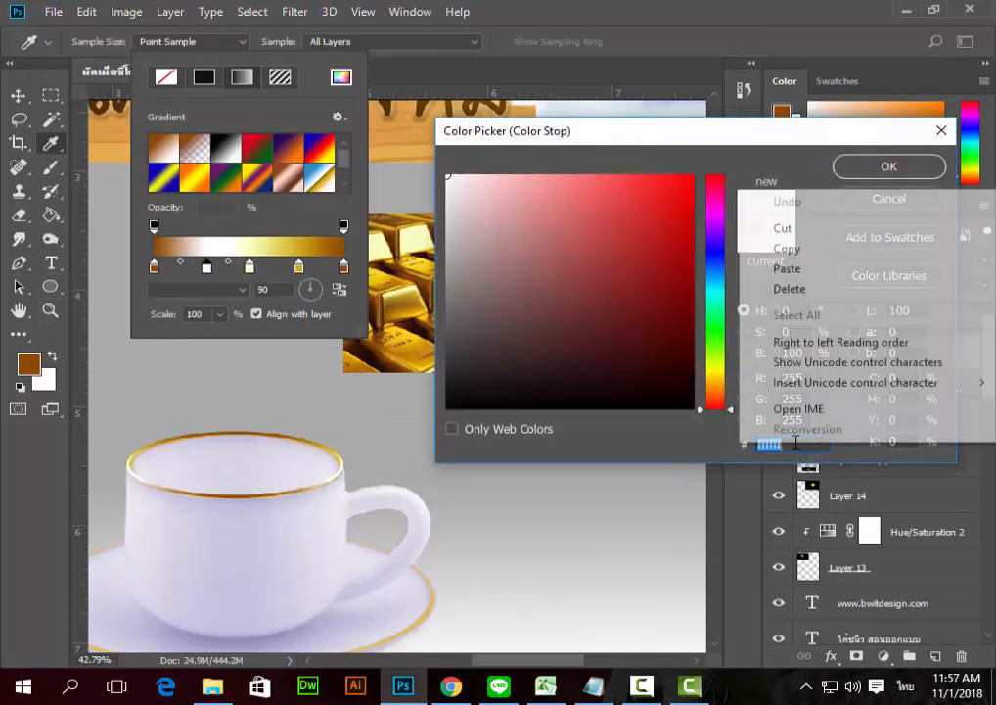
left_click(802, 269)
left_click(885, 166)
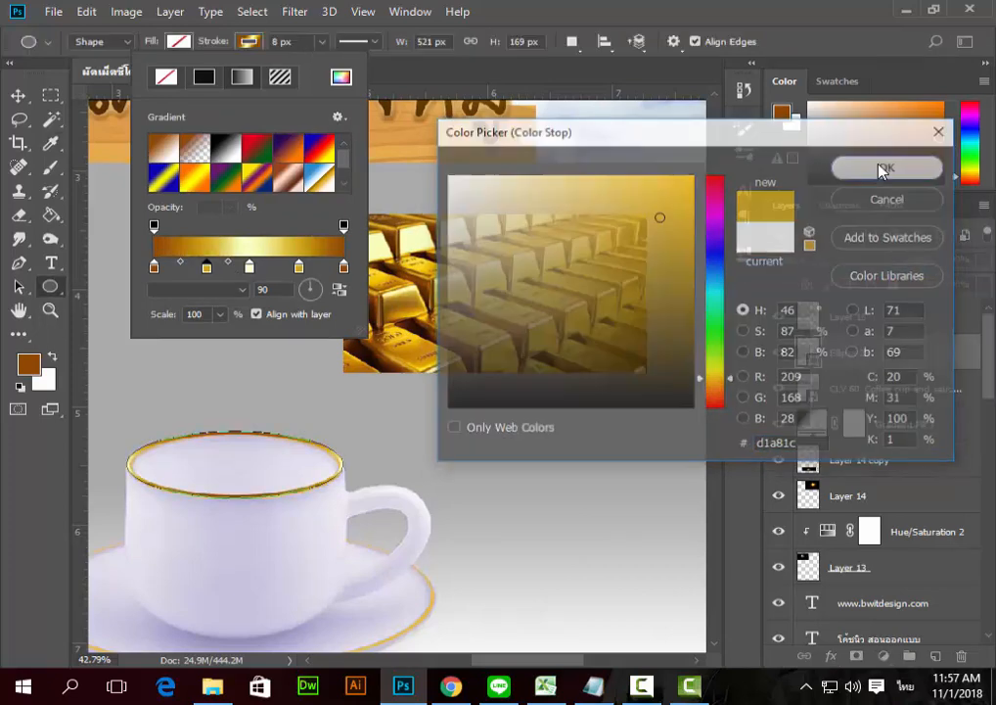
Step: Add a second pale yellow stop, leaving one mid-gradient and placing the other between the left dark brown and gold stops
mouse_move(299, 268)
left_mouse_down()
mouse_move(287, 267)
mouse_move(309, 270)
left_mouse_up()
left_click(250, 268)
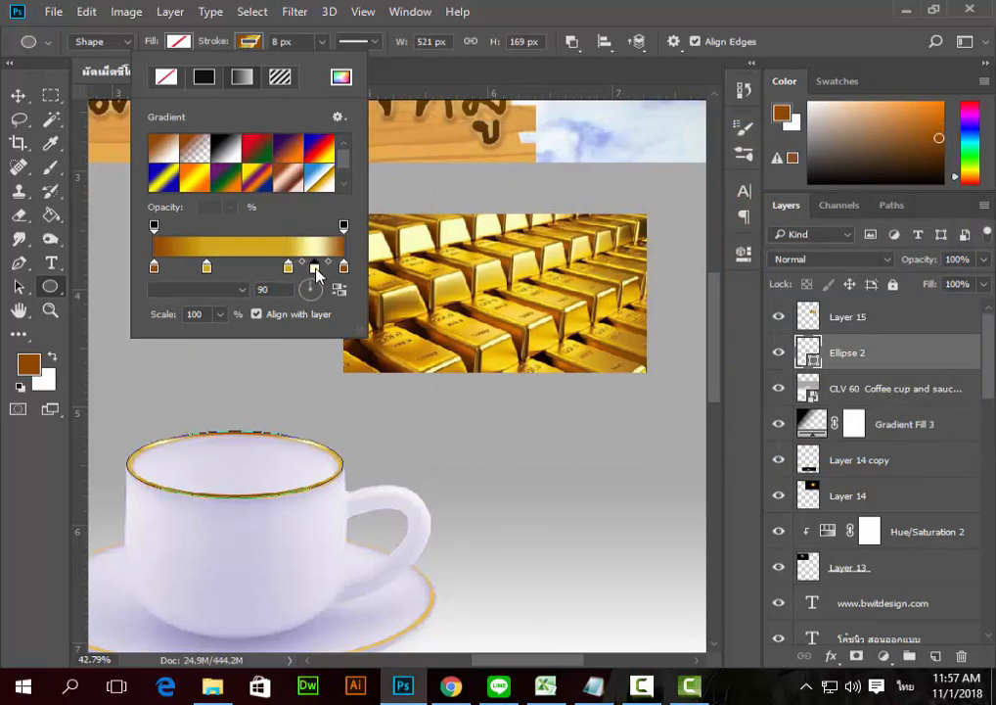
left_click(251, 271)
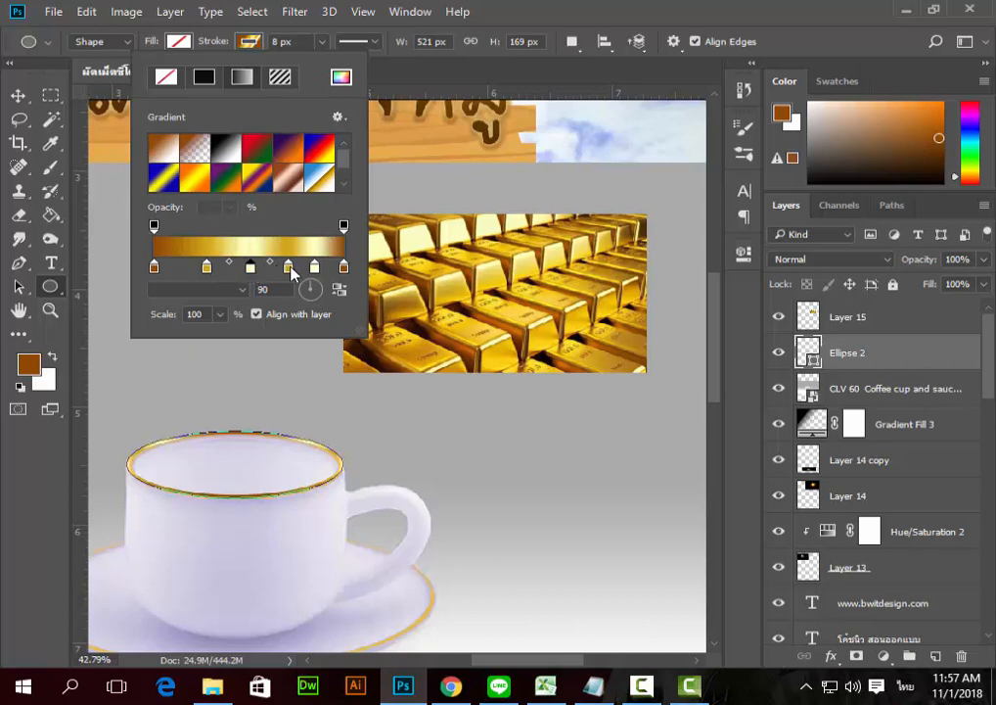
left_click_drag(314, 269, 186, 267)
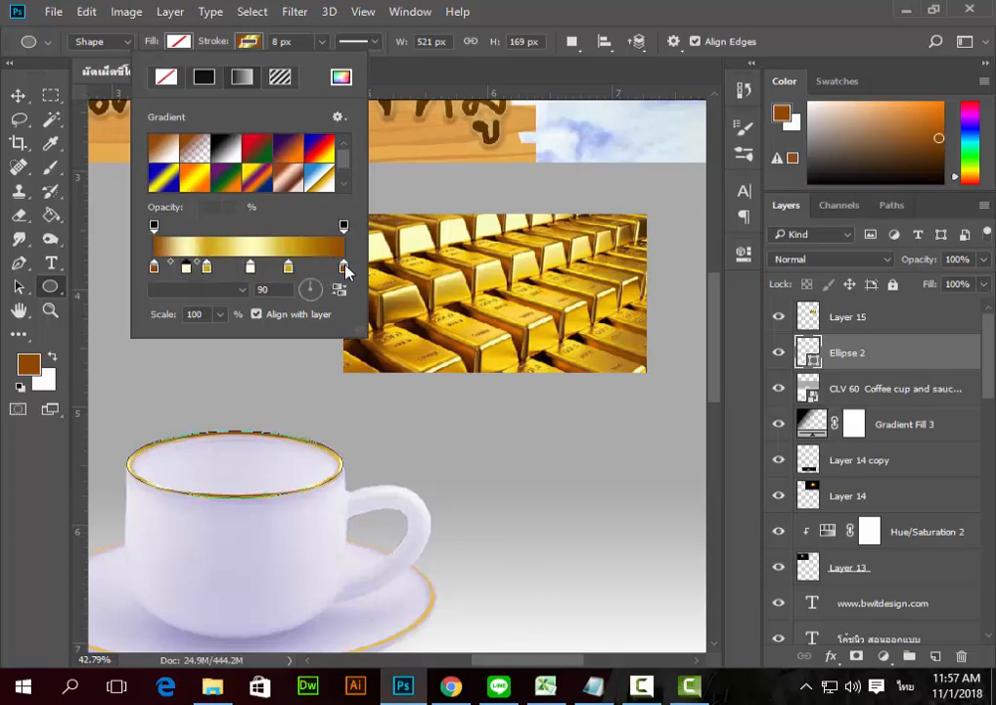
Step: Move the right dark brown stop inward and add a gold stop near the right end of the gradient
left_click_drag(346, 272, 314, 270)
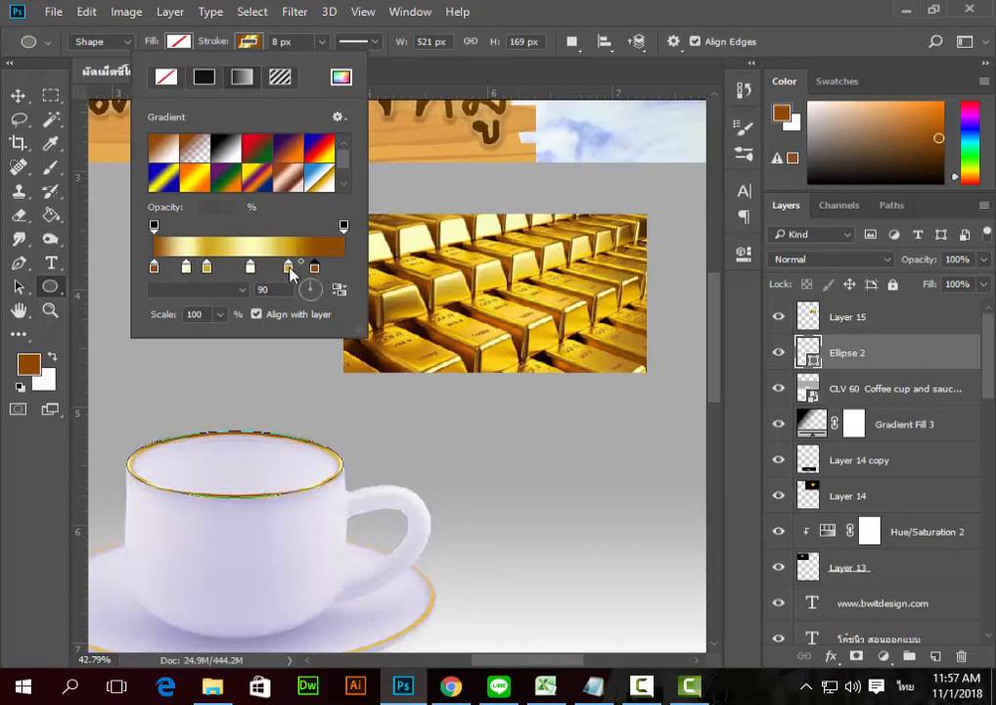
mouse_move(294, 276)
left_mouse_down()
mouse_move(344, 272)
mouse_move(292, 270)
left_mouse_up()
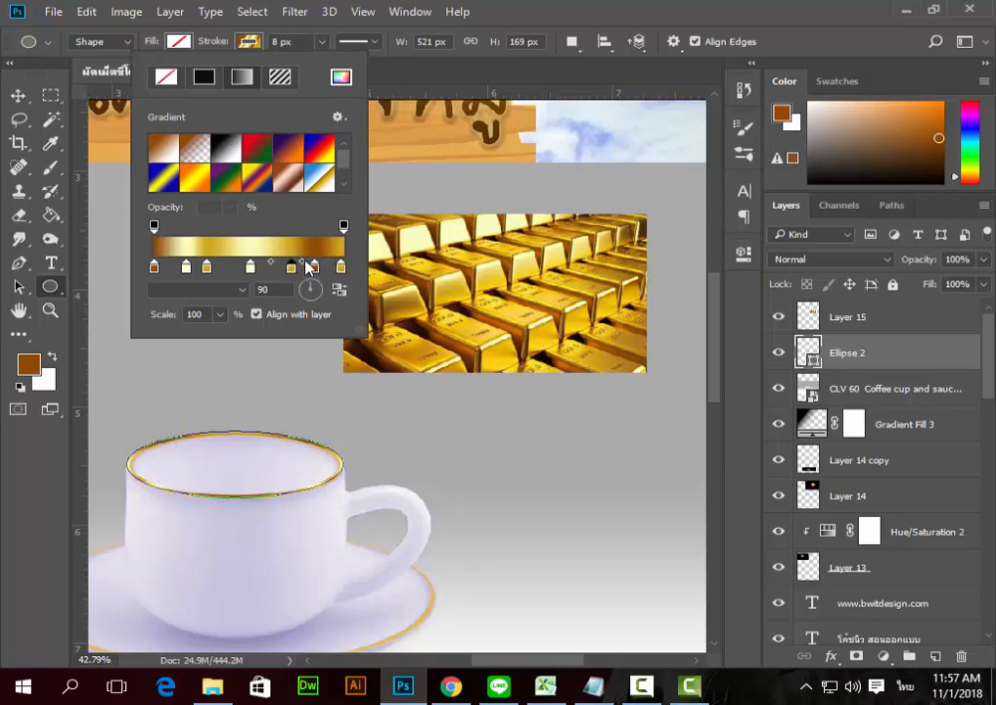
left_click(341, 270)
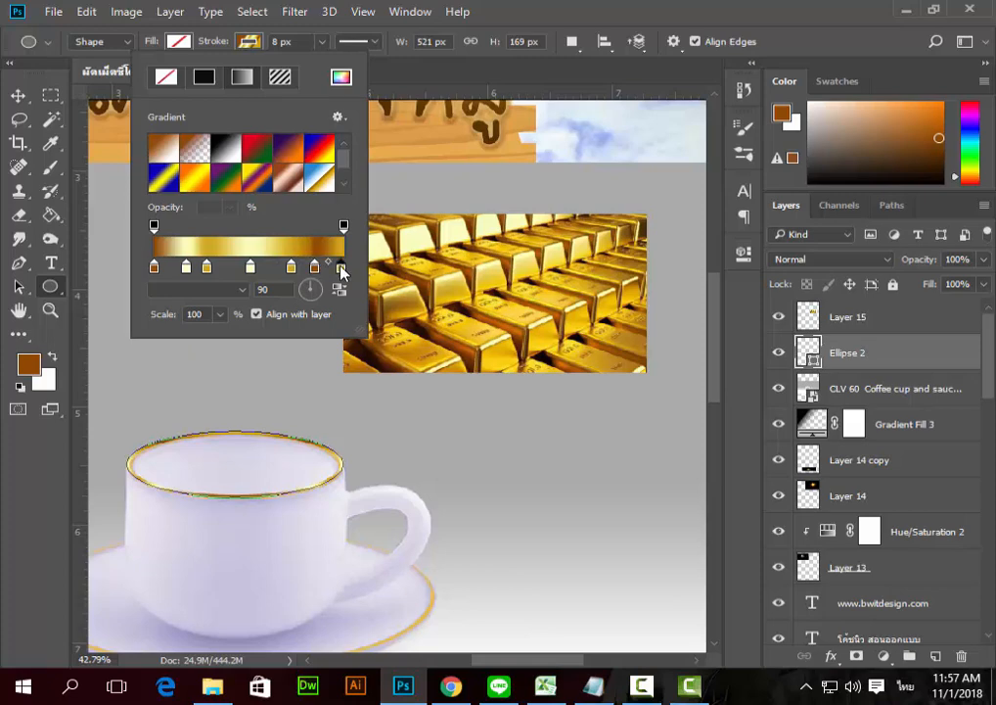
Step: Narrow the dark brown band by moving the gold stops close to both sides of the inner brown stop
left_click_drag(324, 263, 322, 263)
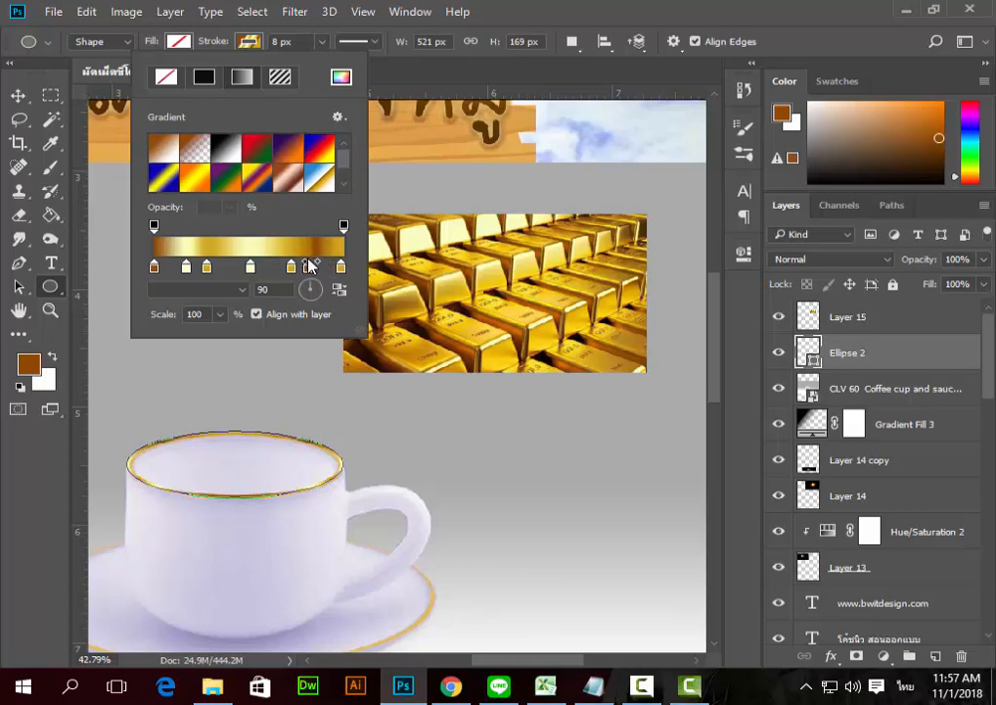
left_click(313, 266)
left_click_drag(313, 264, 306, 260)
left_click(311, 260)
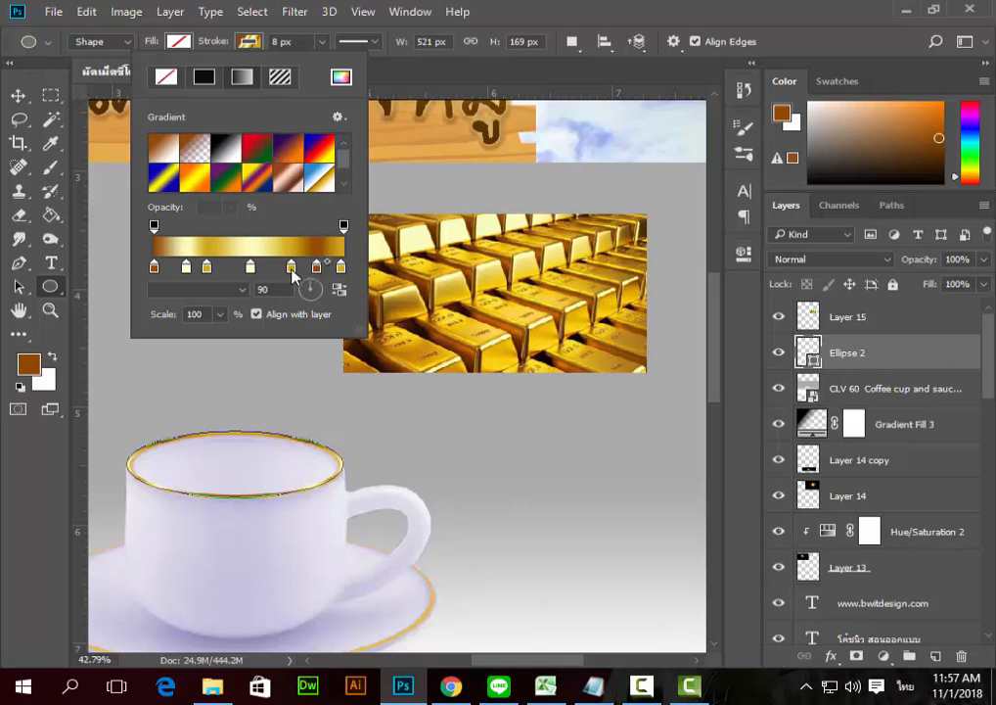
left_click_drag(291, 266, 328, 269)
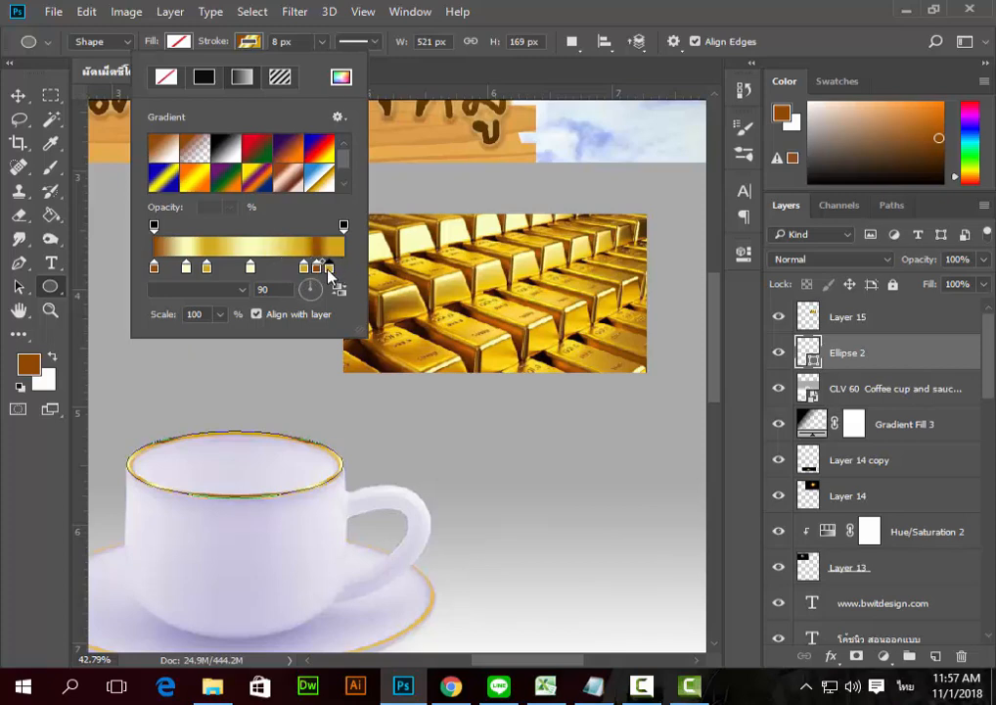
Step: Remove the extra pale yellow stop near the left end and shift the left gold and middle pale yellow stops slightly left
left_click_drag(253, 270, 262, 268)
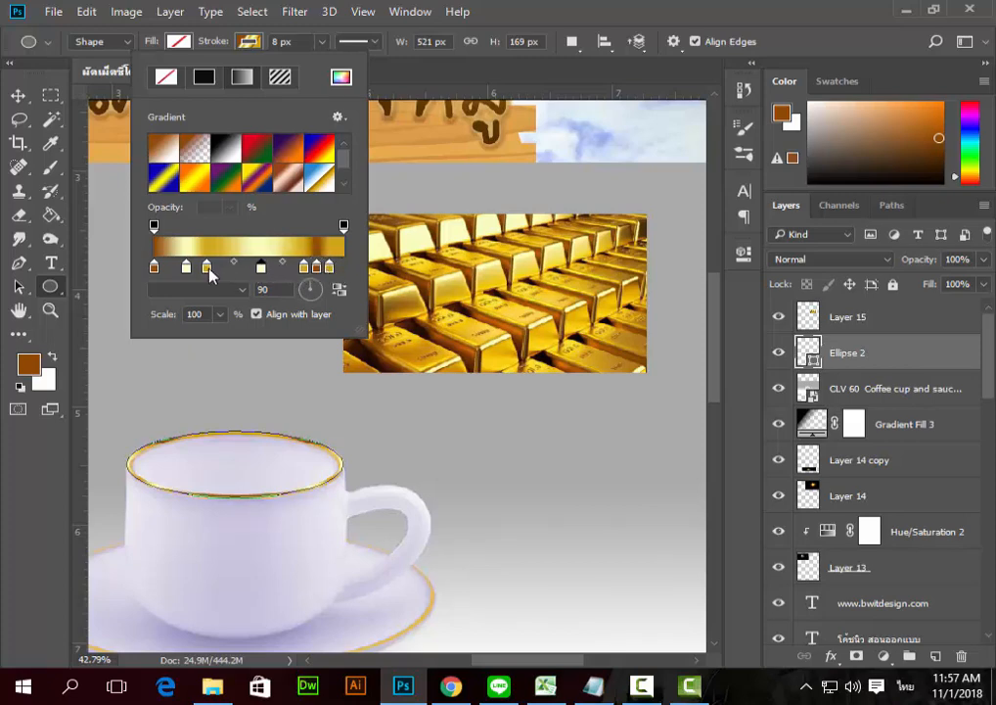
left_click_drag(188, 270, 191, 286)
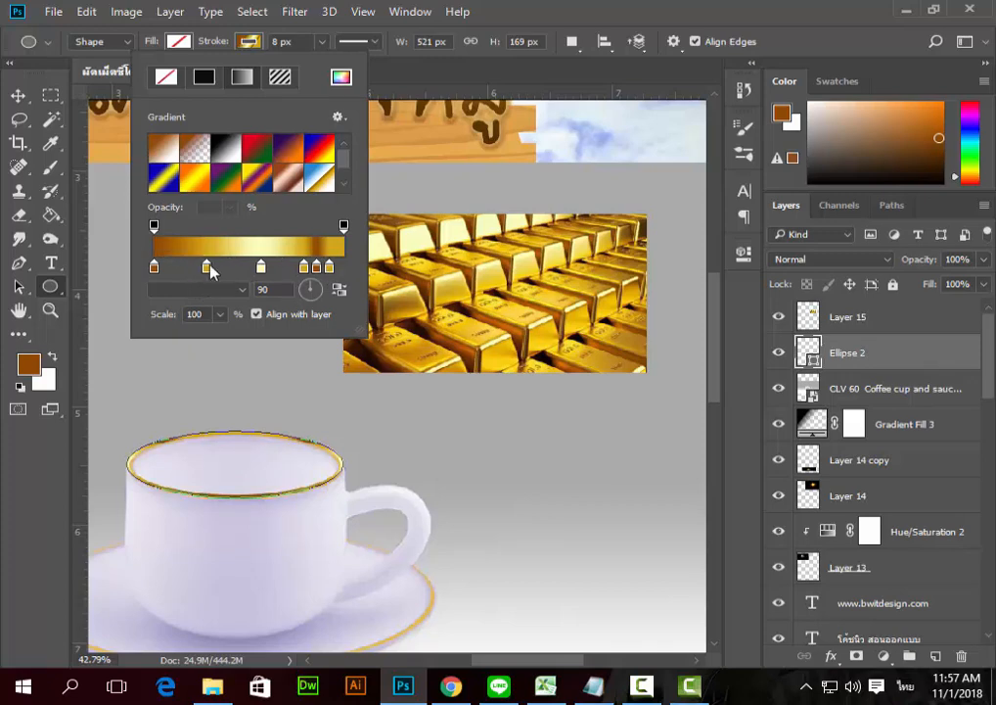
left_click_drag(260, 268, 252, 271)
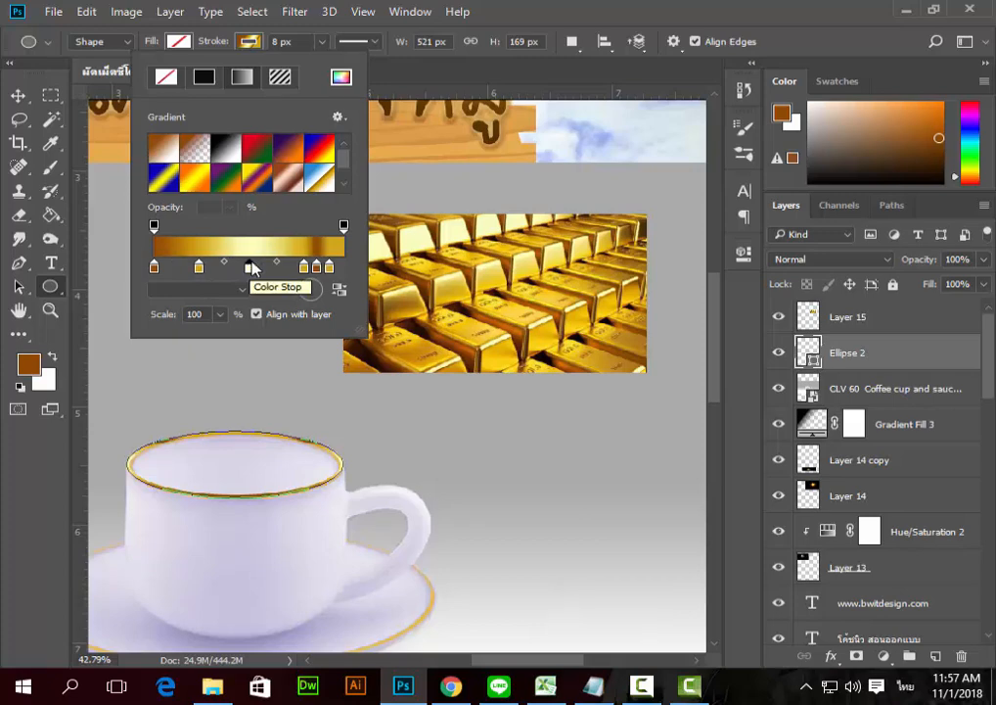
Step: Save the current gradient set as a GRD file named gold in the Gradients presets folder
left_click(338, 116)
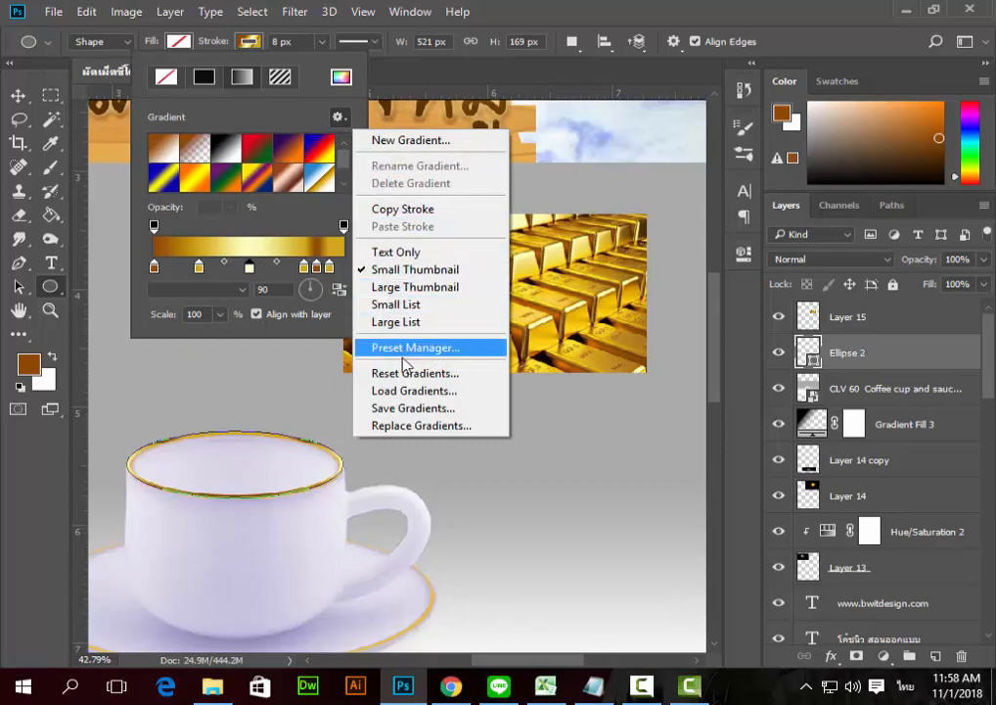
left_click(409, 409)
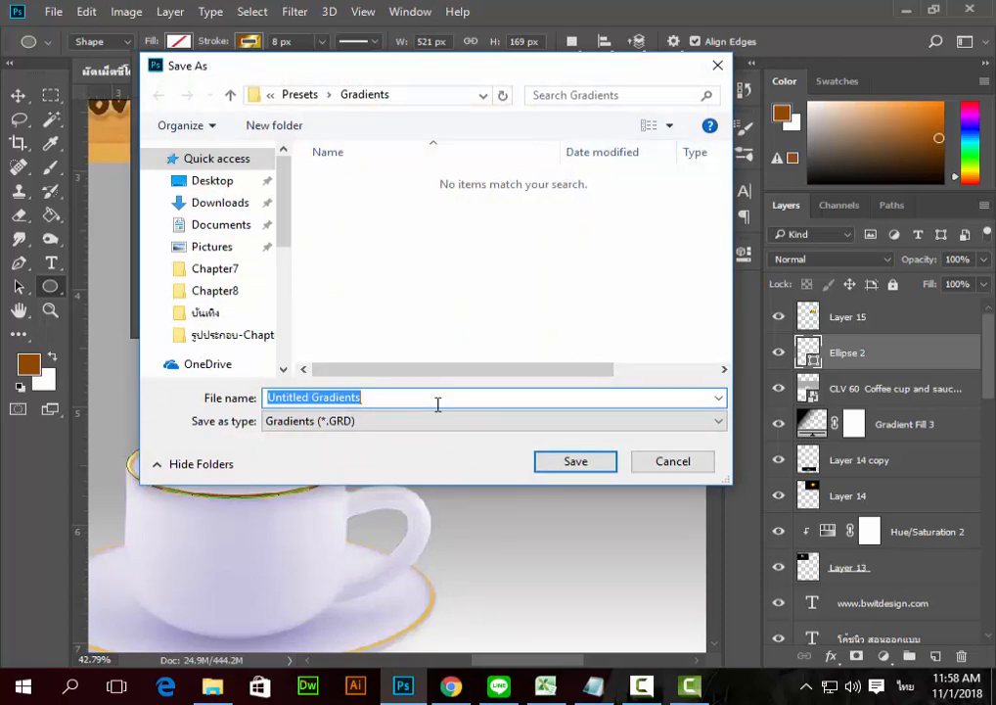
type("แ")
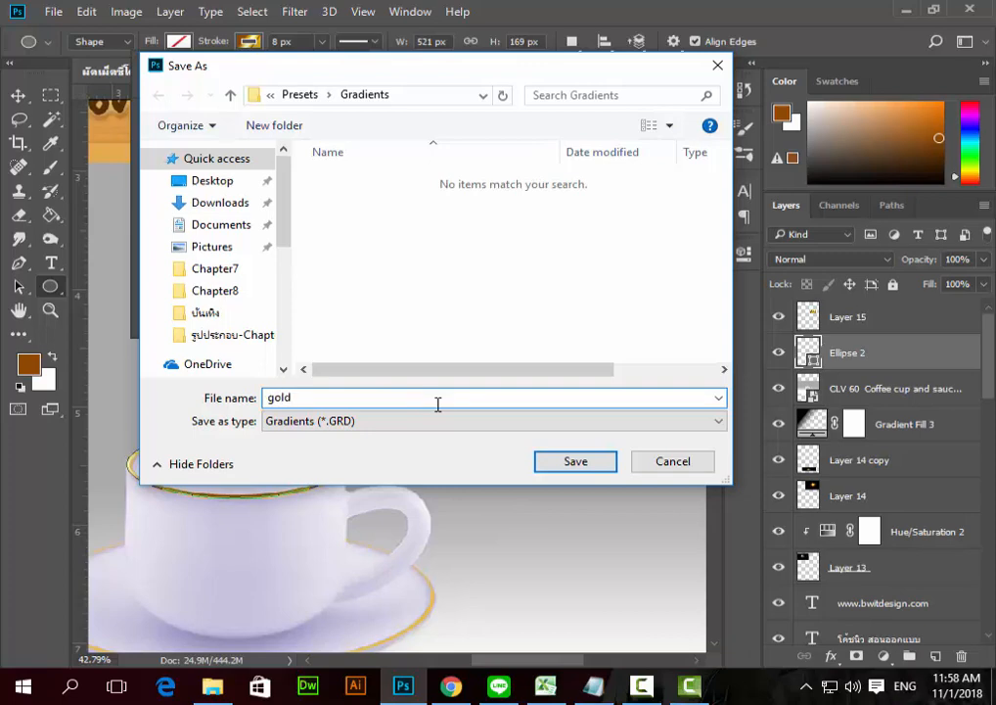
left_click(565, 465)
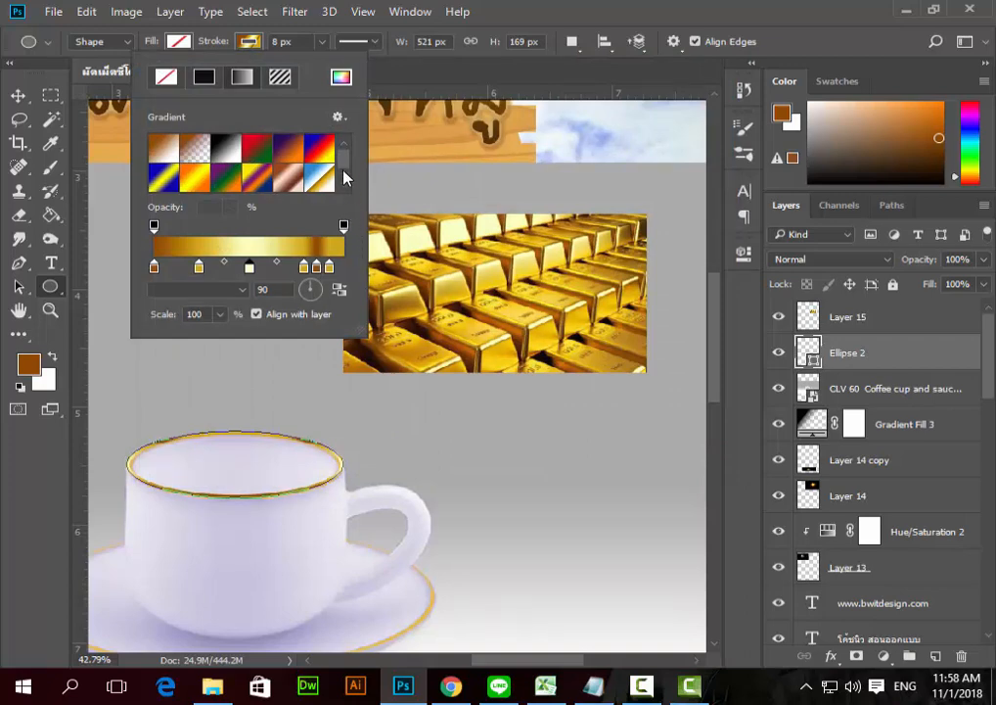
Step: Add the current stroke gradient to the gradient presets under the name gold
scroll(344, 174, "down", 1)
scroll(341, 163, "up", 1)
left_click(347, 121)
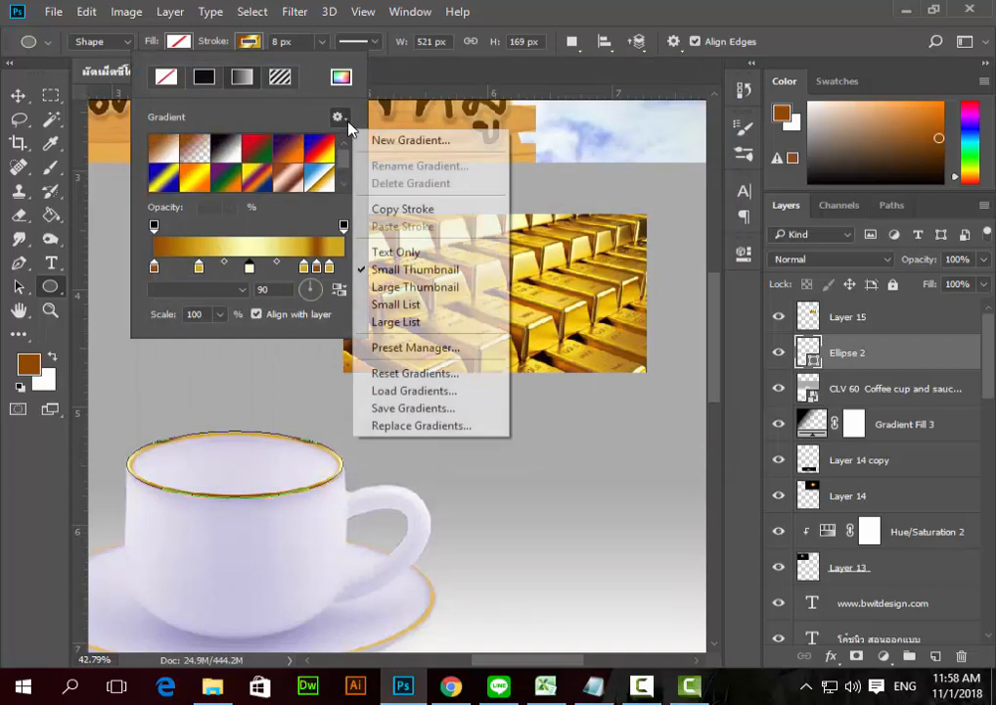
left_click(397, 142)
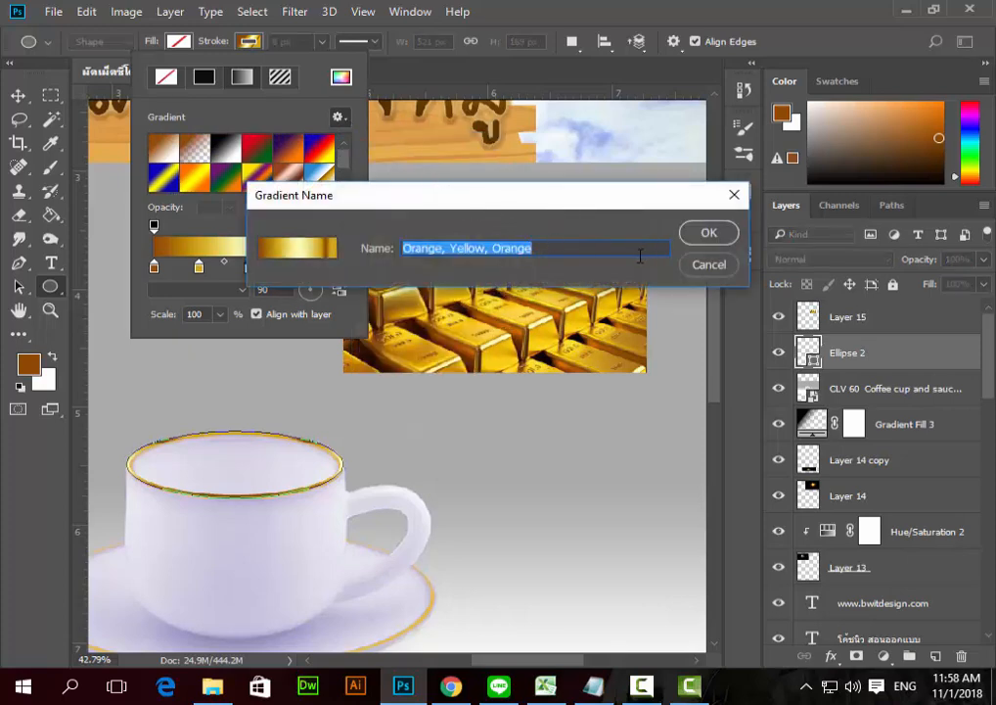
type("gold")
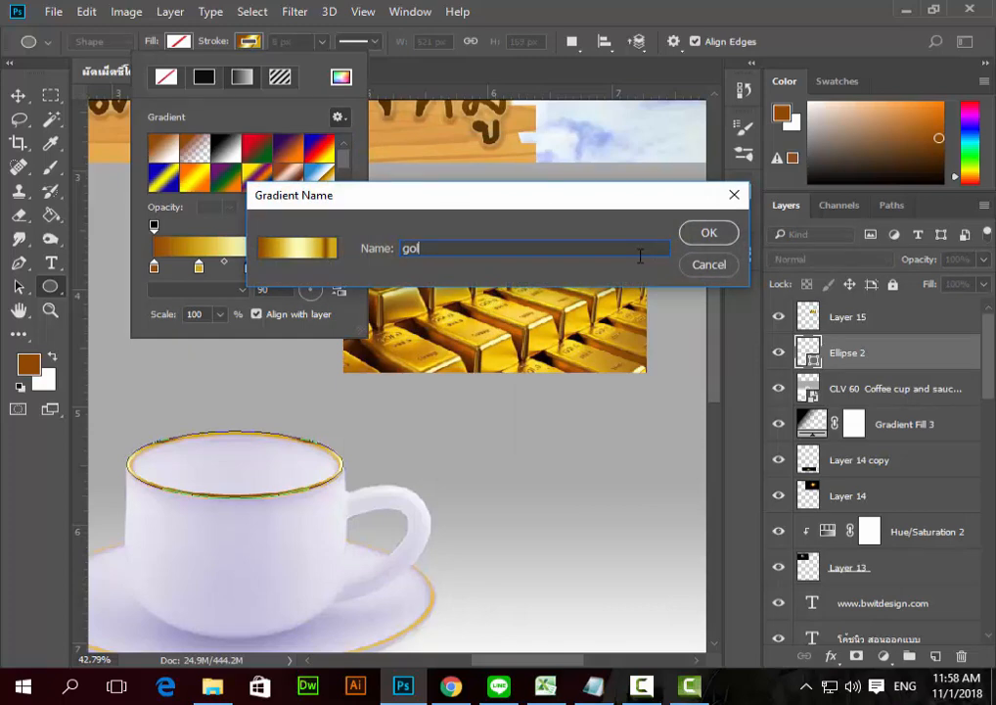
left_click(704, 232)
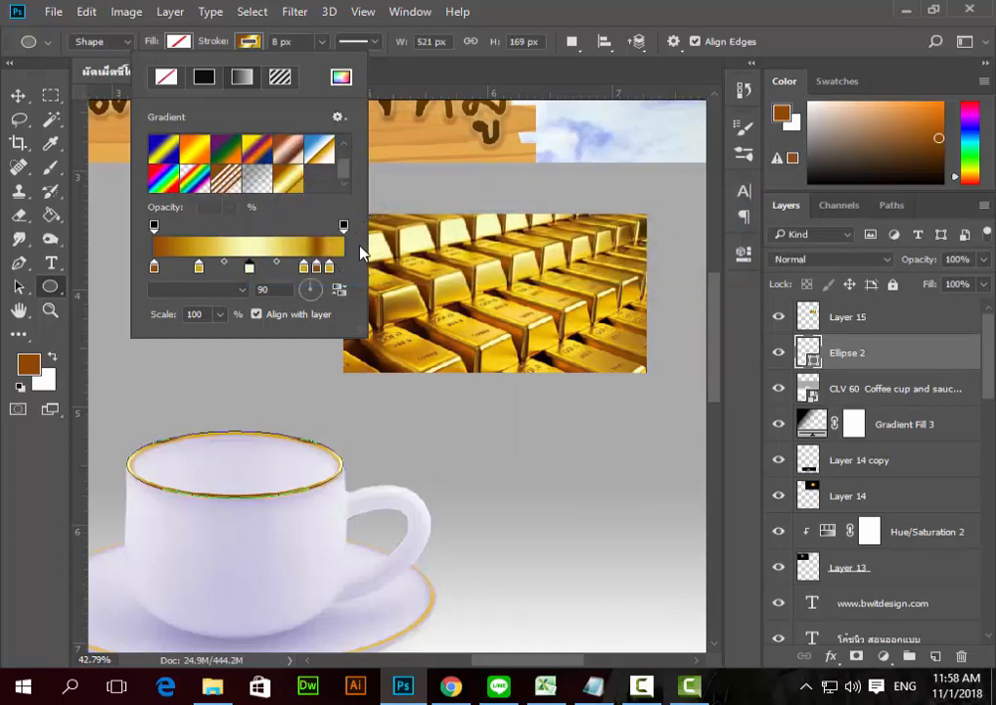
Step: Free-transform the gold rim ellipse, narrowing it to 516 px wide to fit the cup's edge
left_click(19, 95)
left_click(19, 94)
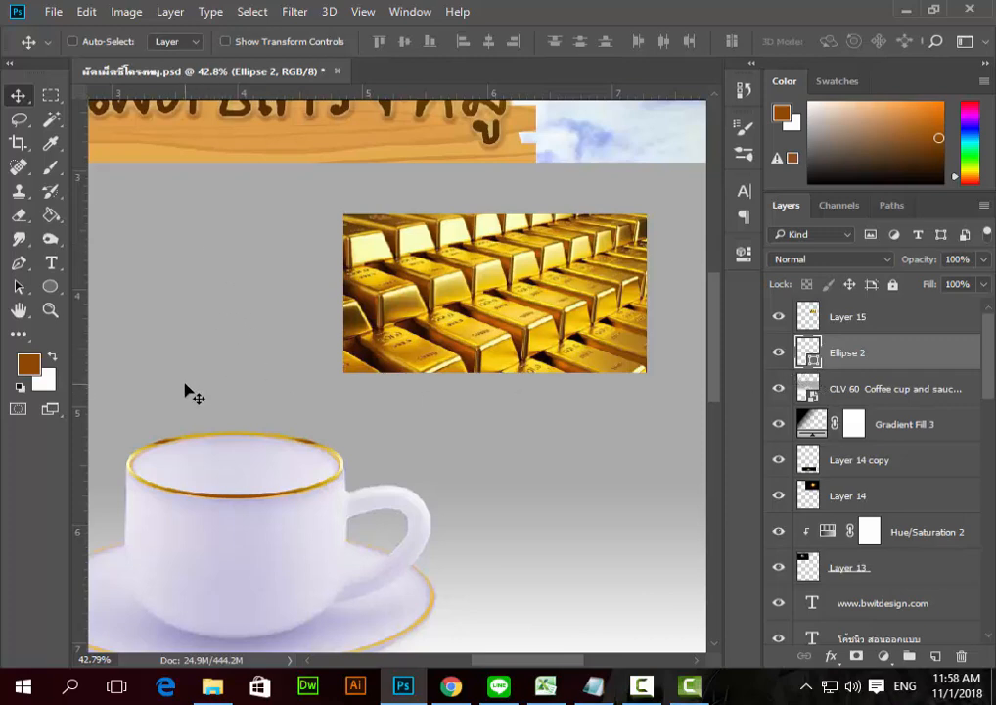
key("ctrl+t")
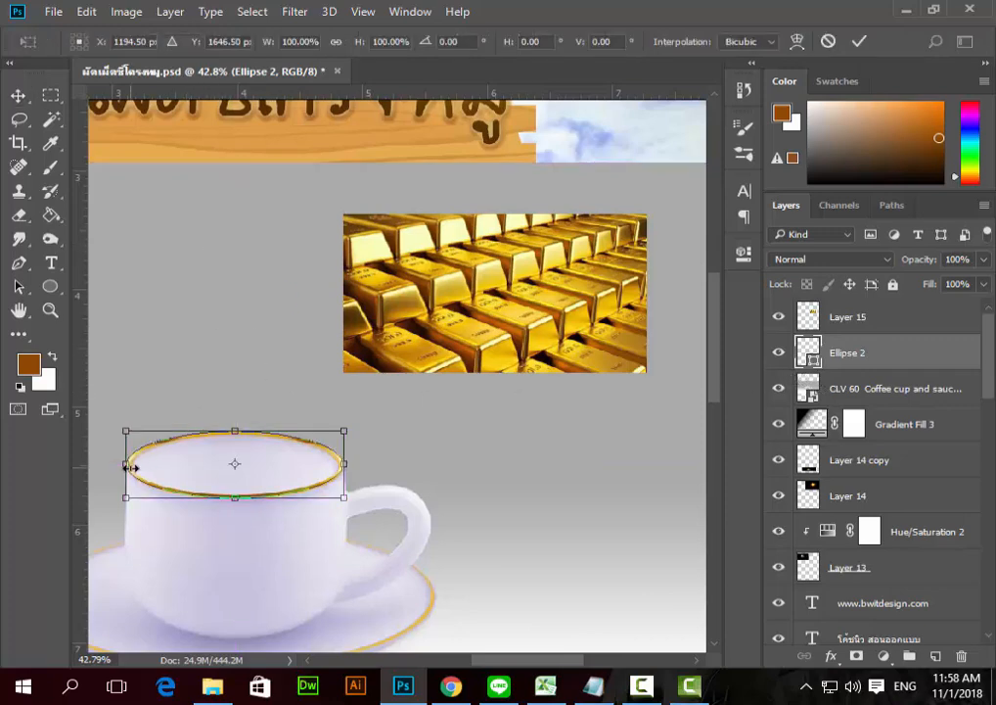
left_click_drag(133, 463, 134, 468)
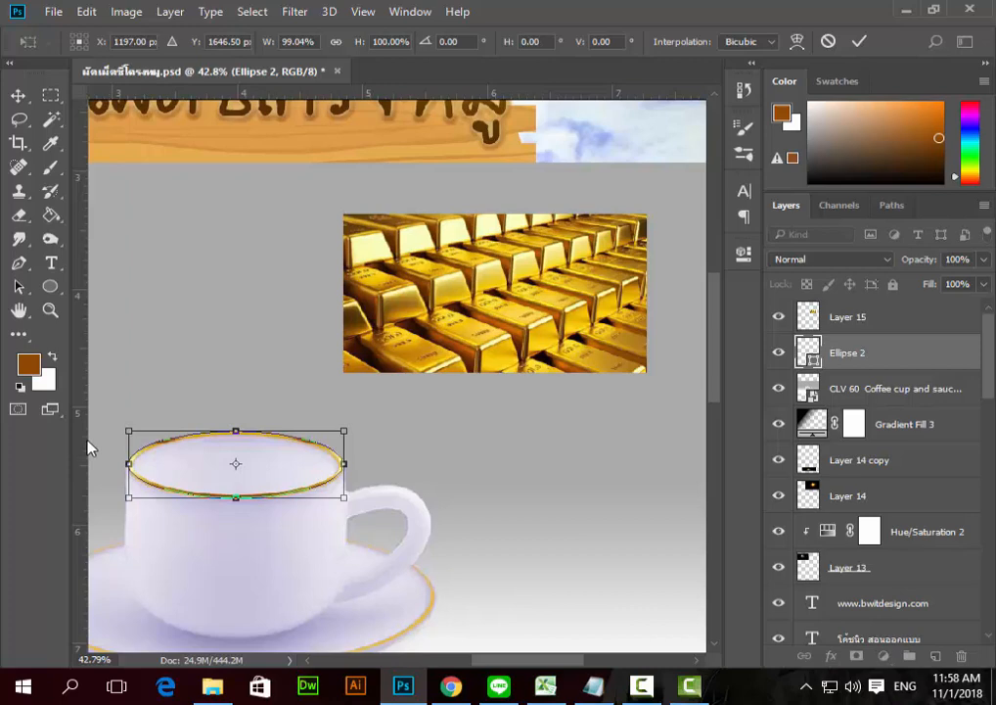
mouse_move(345, 468)
left_mouse_down()
mouse_move(336, 467)
mouse_move(348, 469)
left_mouse_up()
key("Return")
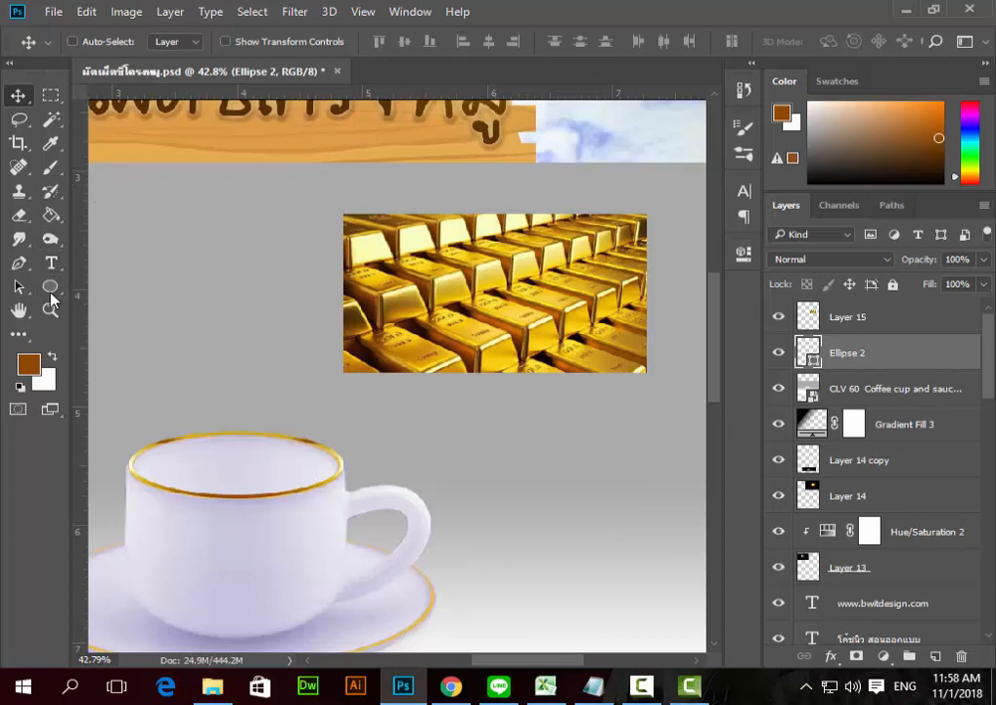
Step: Shift the stops beside the dark brown band of the rim's stroke gradient toward its right end
left_click_drag(50, 289, 98, 326)
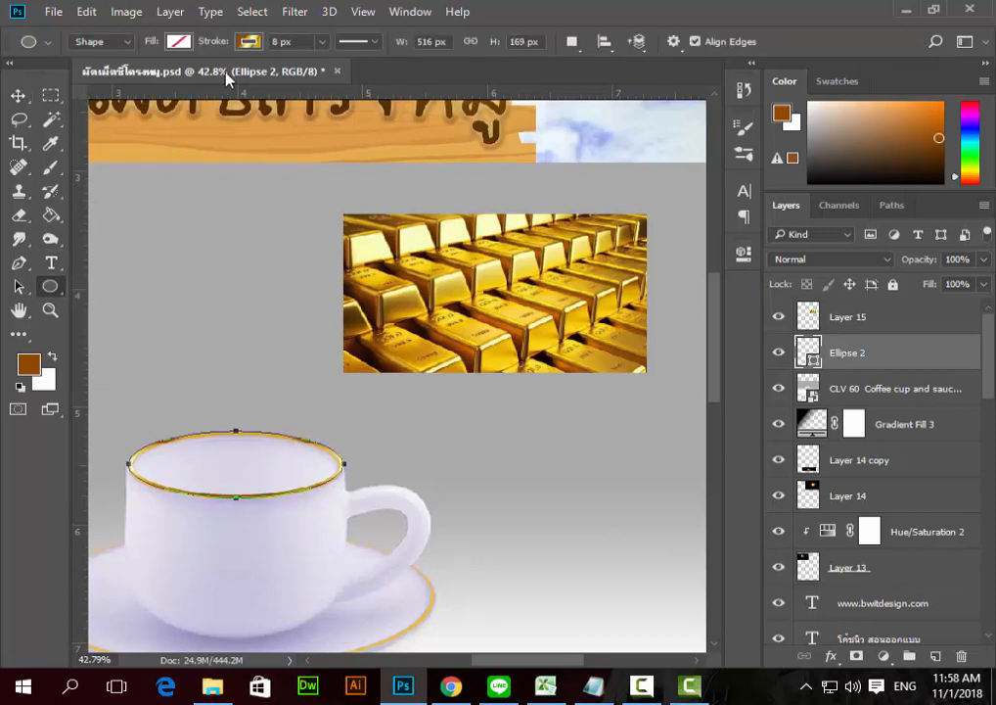
left_click(249, 43)
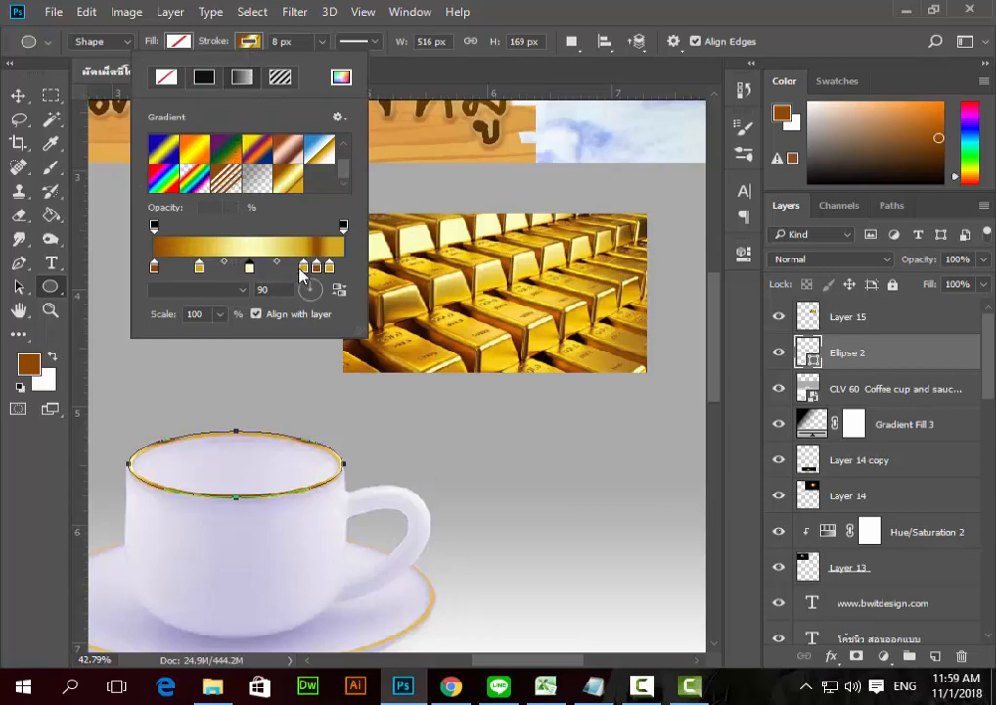
left_click_drag(303, 267, 360, 278)
left_click(19, 95)
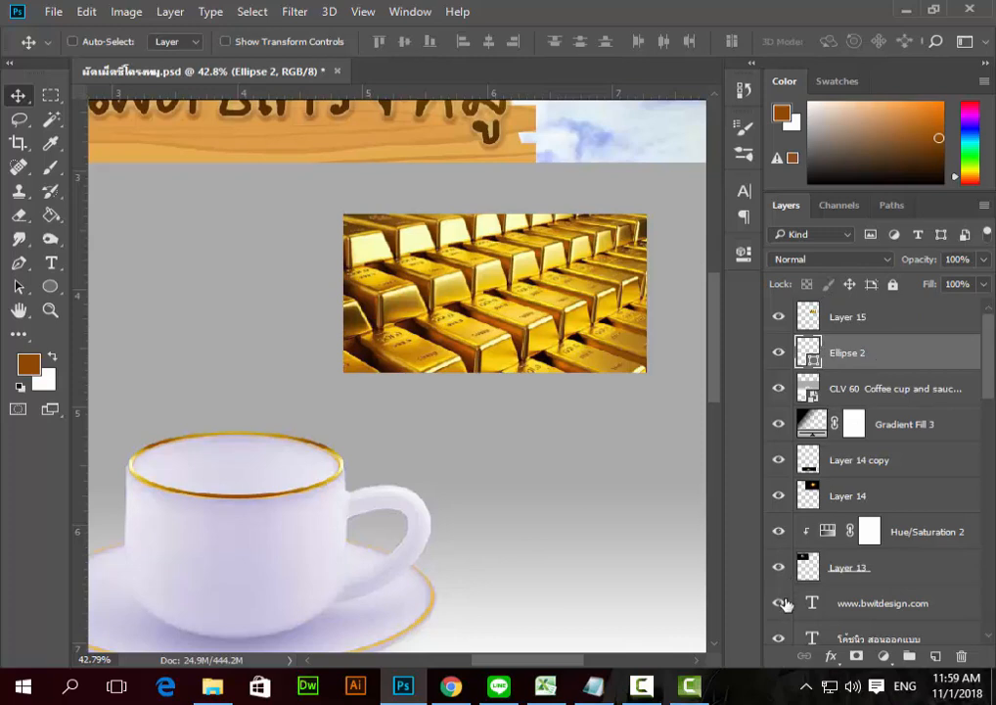
Step: Add a white Inner Glow to the rim ellipse with 100% opacity, 7% choke and 7 px size
left_click(831, 657)
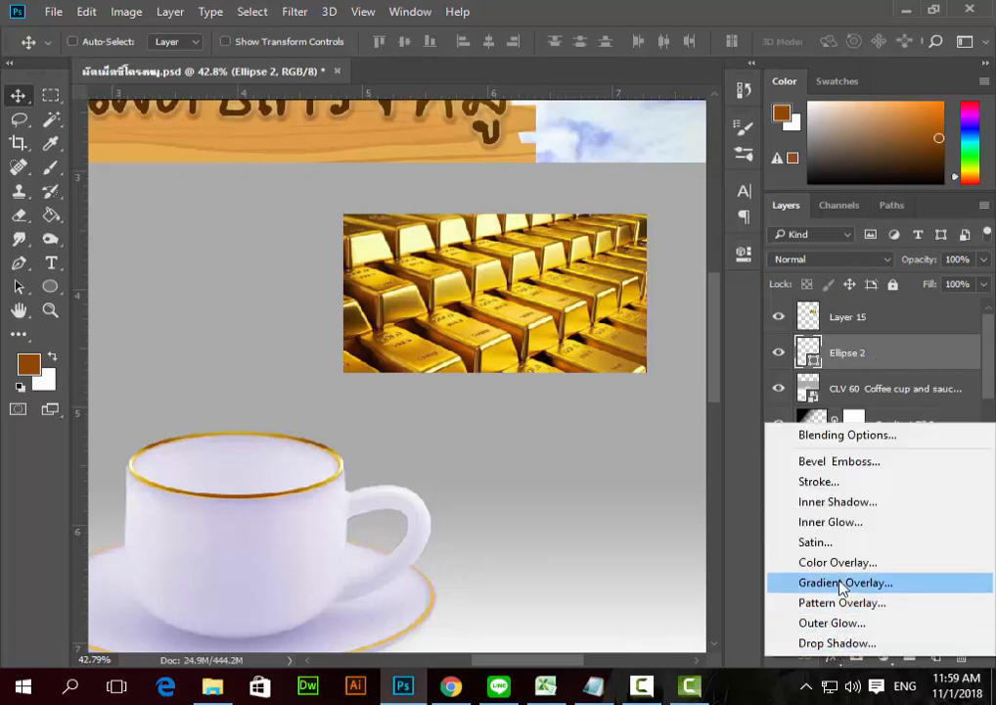
left_click(844, 522)
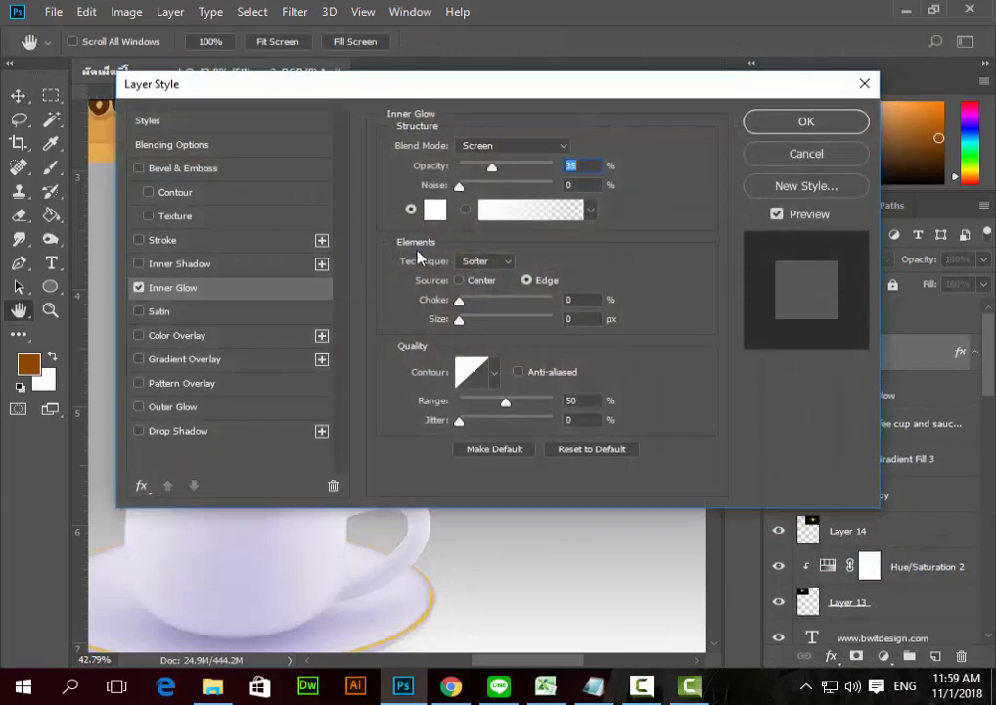
left_click_drag(352, 94, 618, 116)
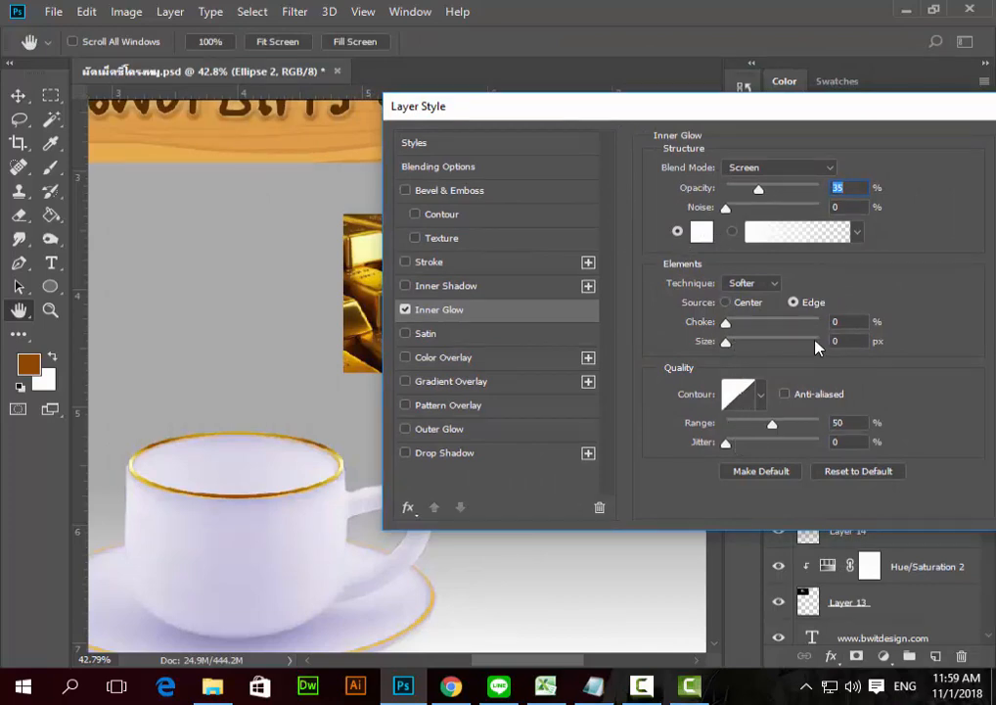
mouse_move(724, 340)
left_mouse_down()
mouse_move(755, 342)
mouse_move(730, 346)
mouse_move(732, 326)
left_mouse_up()
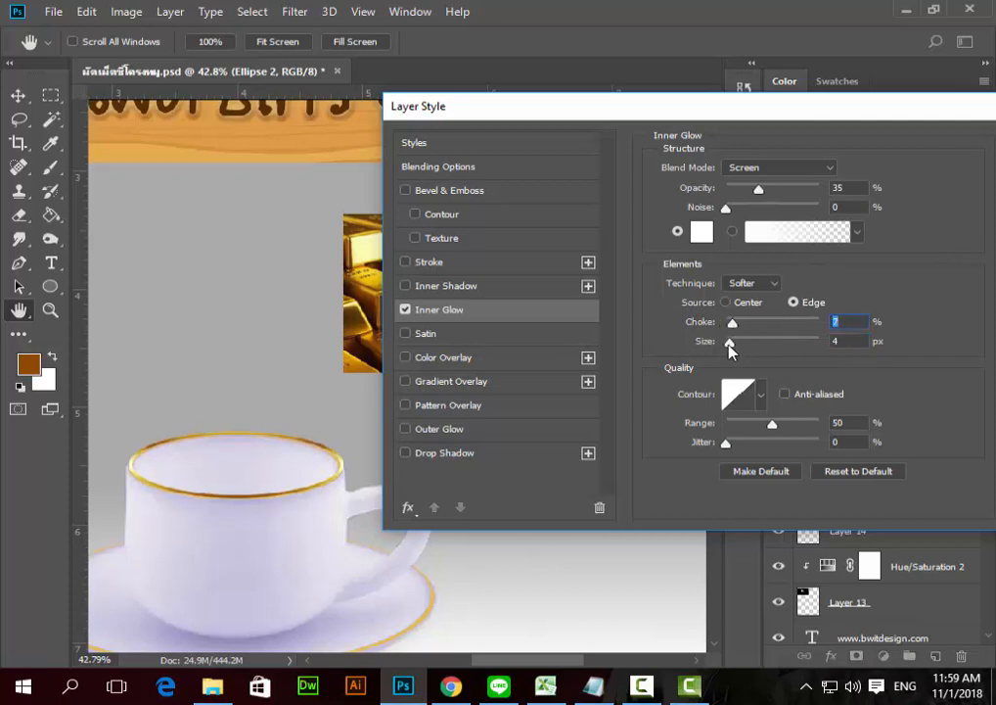
left_click_drag(730, 342, 732, 343)
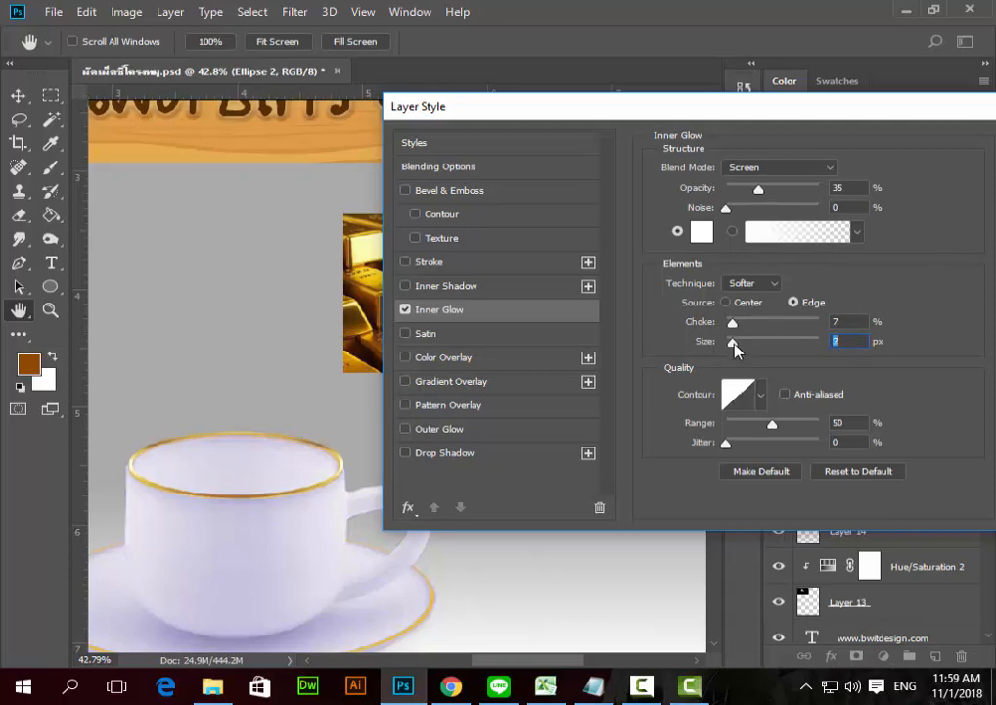
left_click_drag(762, 195, 818, 189)
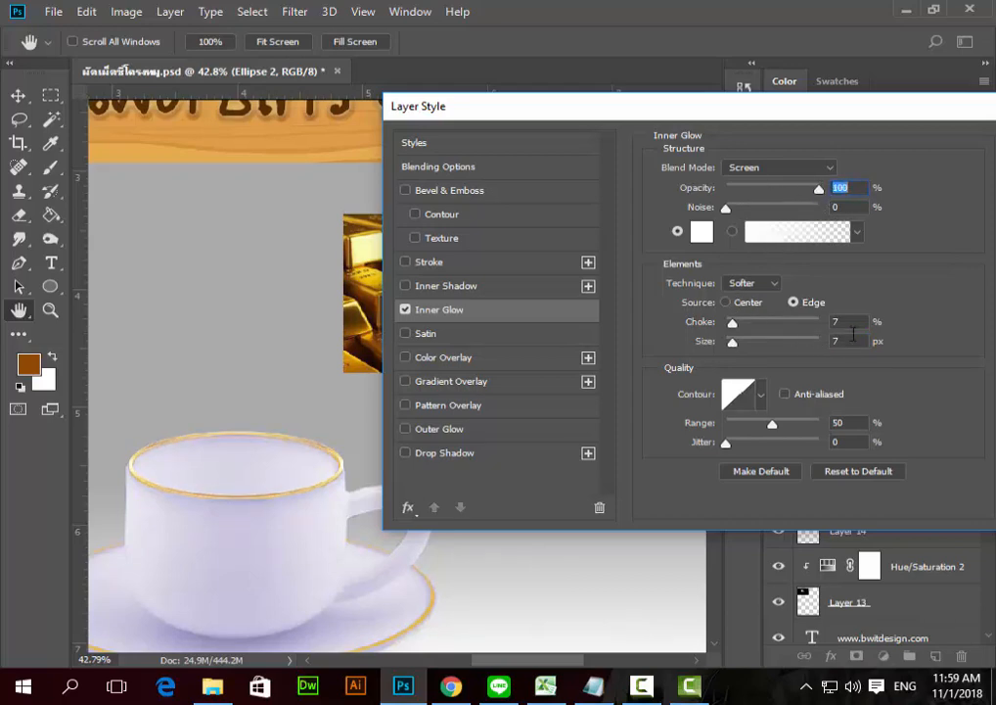
Step: Set the Inner Glow's range to 100% and its size to 3 px, and apply the layer style
left_click_drag(849, 339, 799, 340)
type("2")
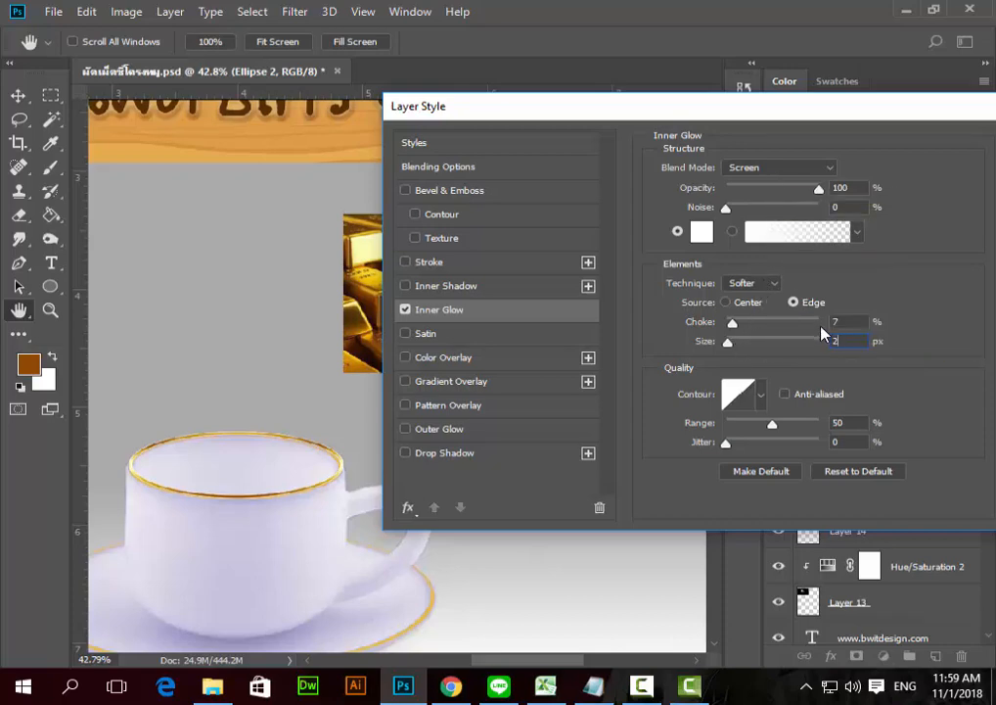
left_click_drag(772, 423, 827, 428)
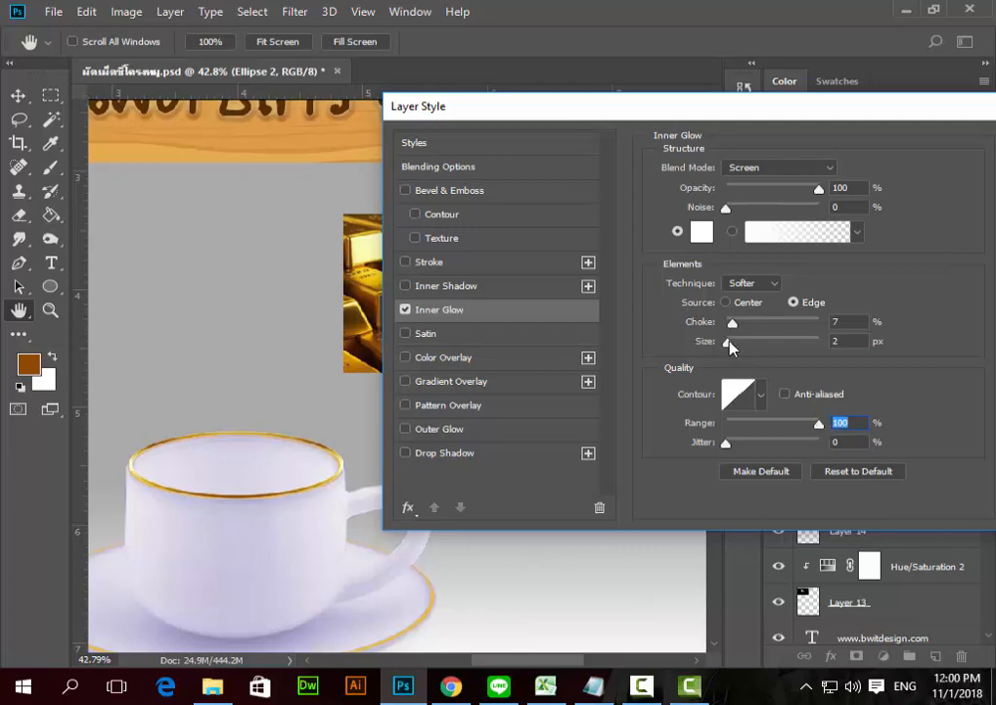
left_click_drag(729, 345, 736, 342)
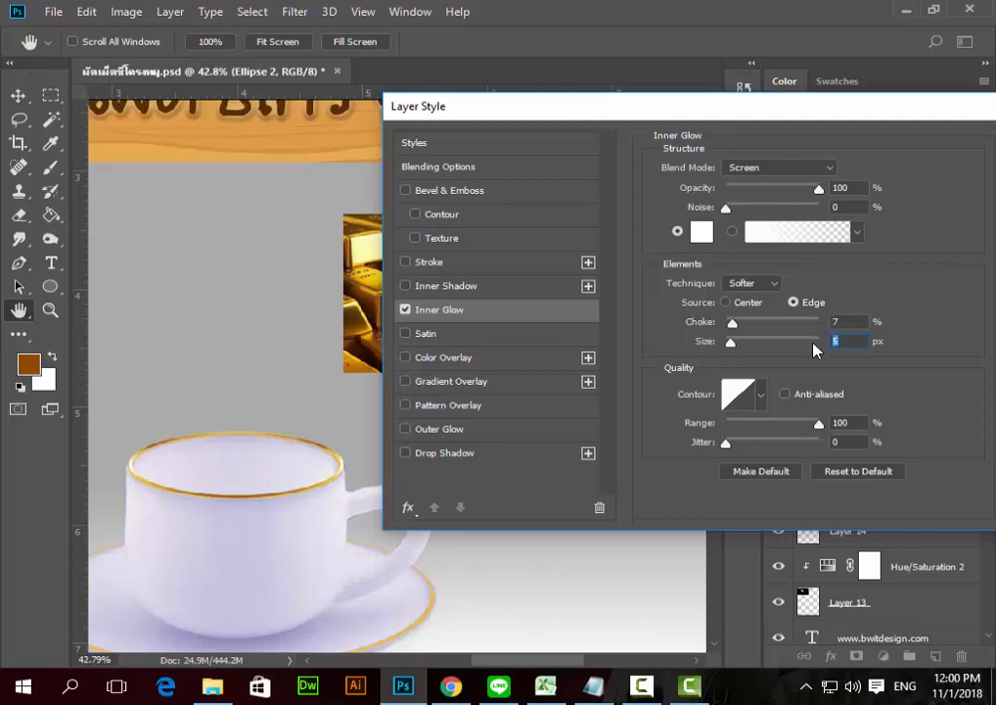
type("3")
left_click_drag(784, 116, 645, 125)
left_click(910, 157)
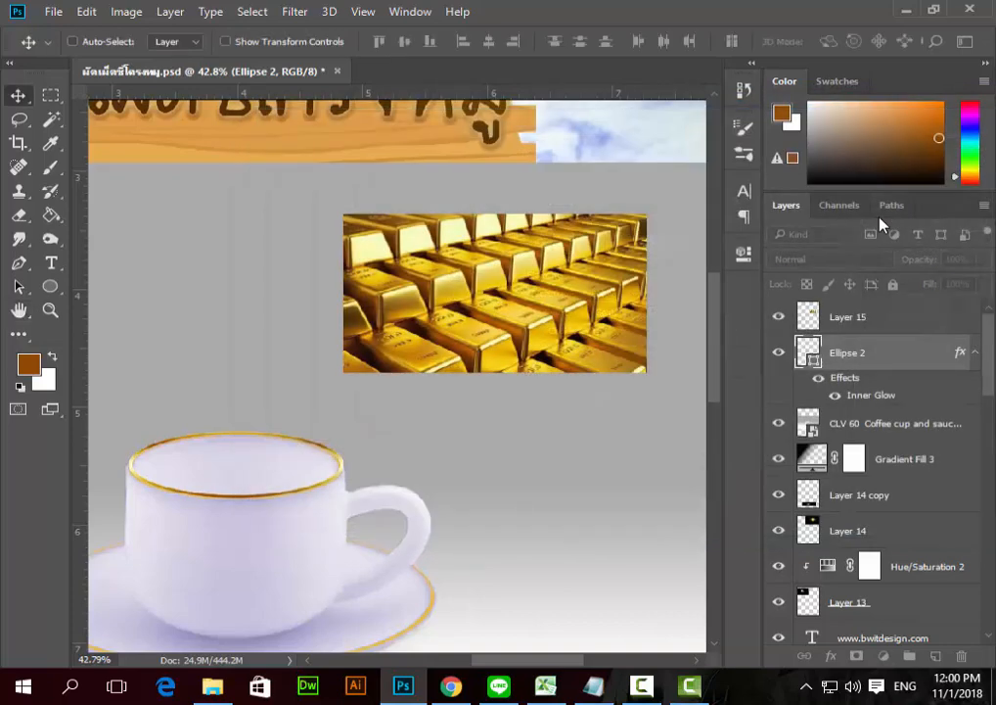
Step: Hide and reshow the gold rim ellipse to compare it with the cup's original rim line
left_click(782, 359)
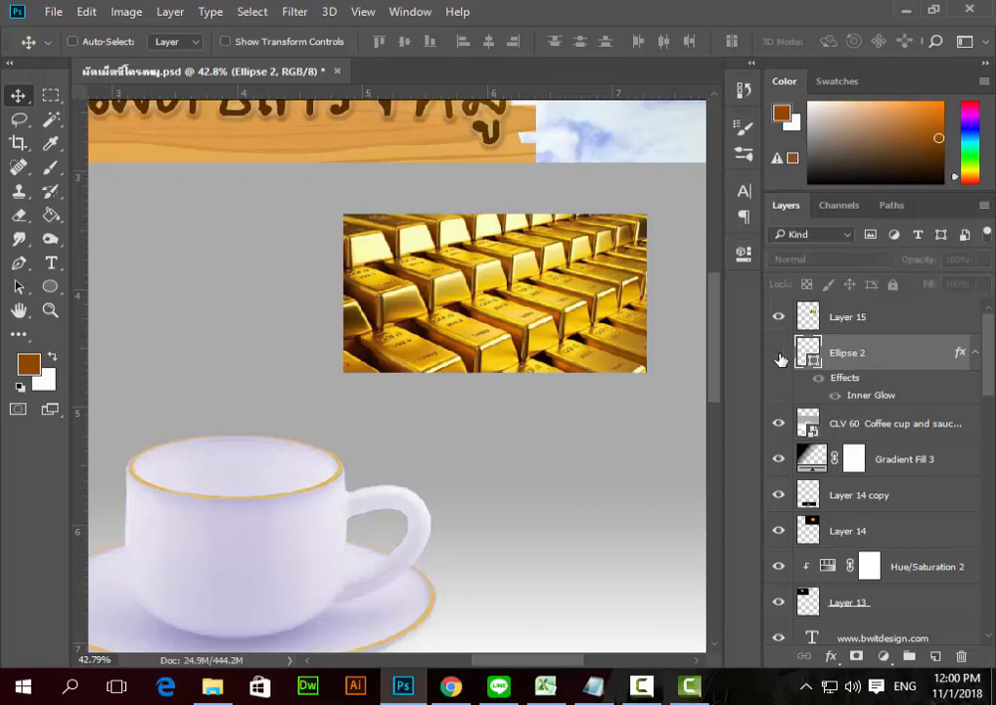
left_click(780, 356)
left_click(294, 12)
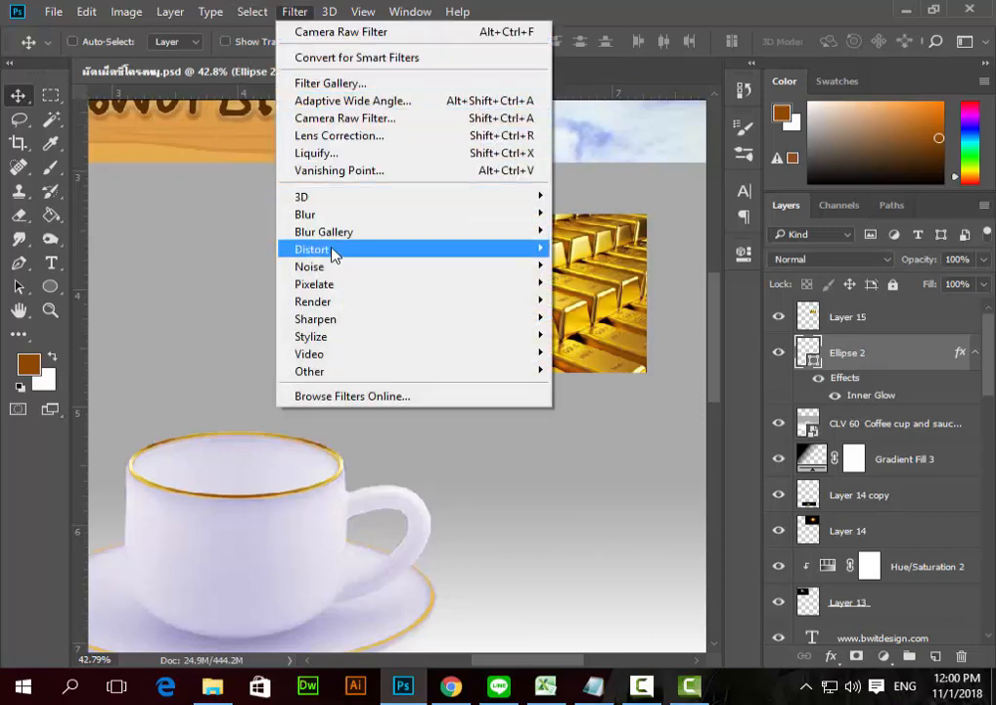
mouse_move(333, 337)
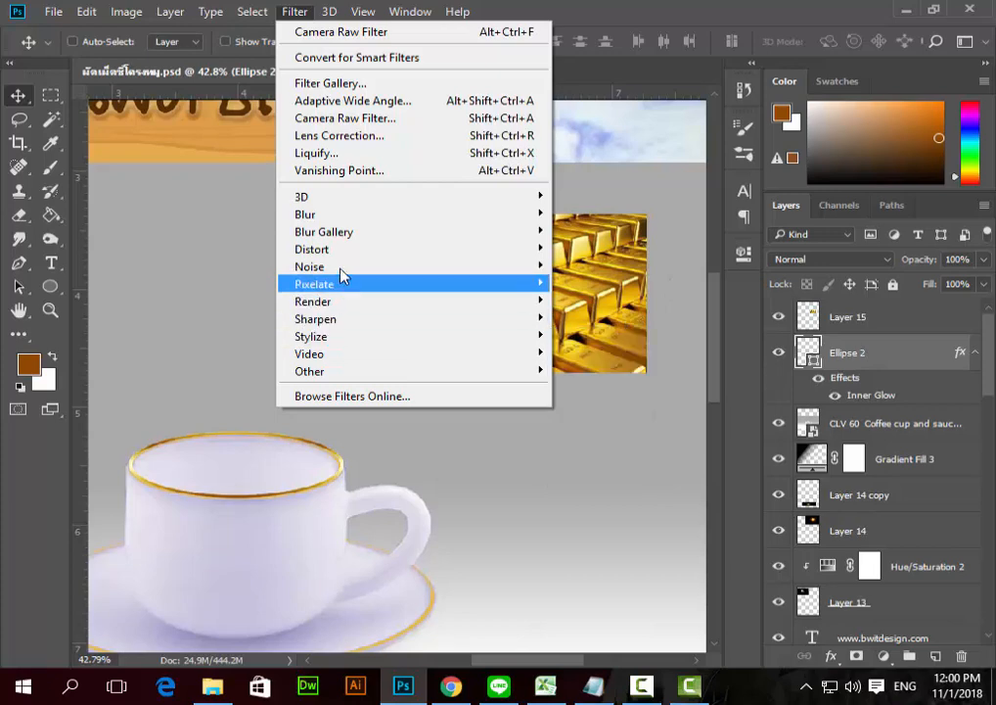
mouse_move(347, 229)
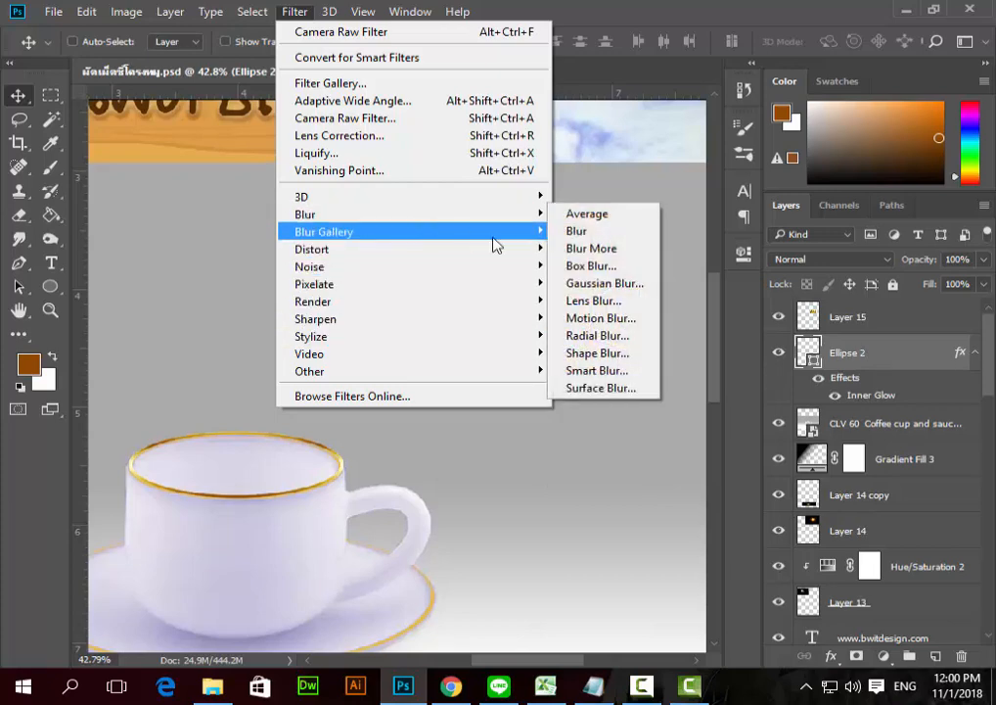
left_click(615, 18)
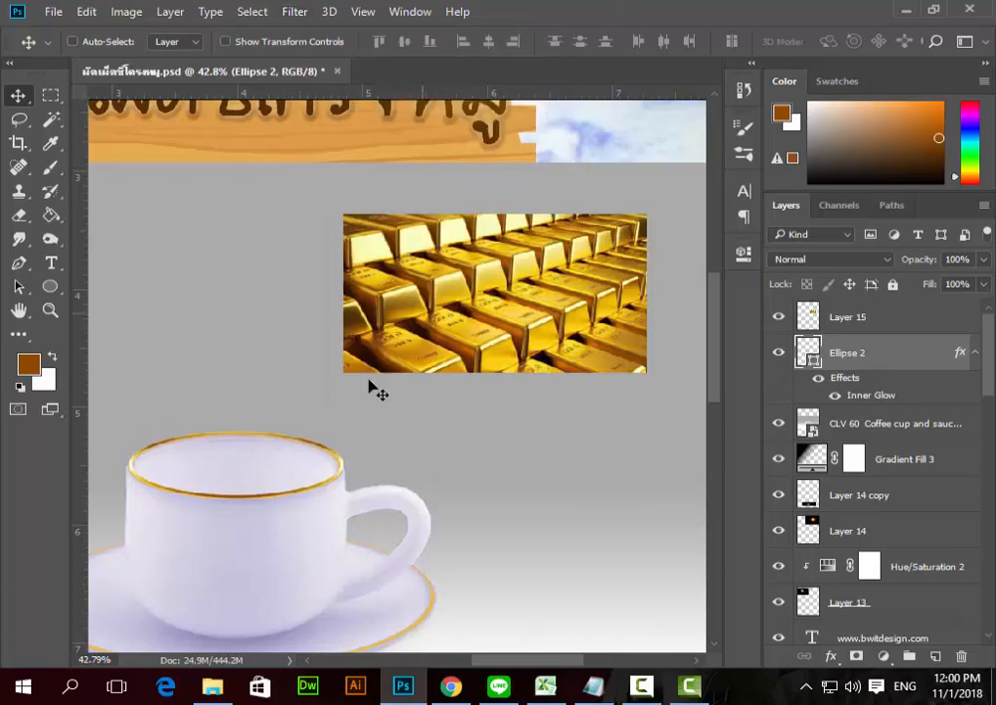
Step: Duplicate the gold rim ellipse onto the saucer and stretch the copy to about 185% width and 212% height
left_click_drag(322, 526, 337, 510)
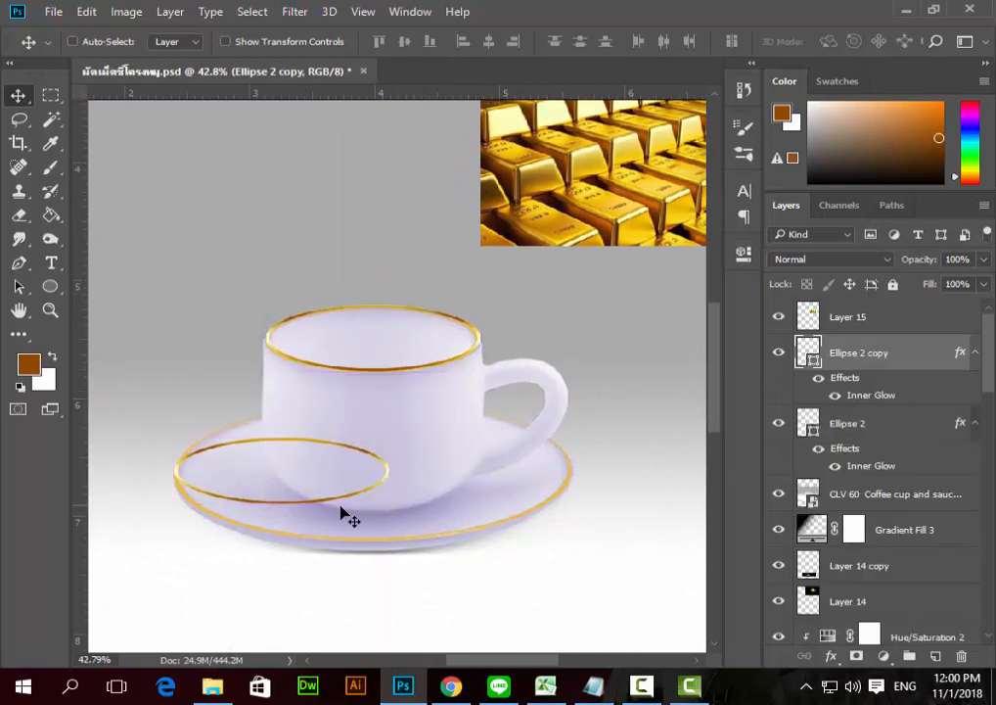
key("ctrl+t")
left_click_drag(395, 477, 578, 472)
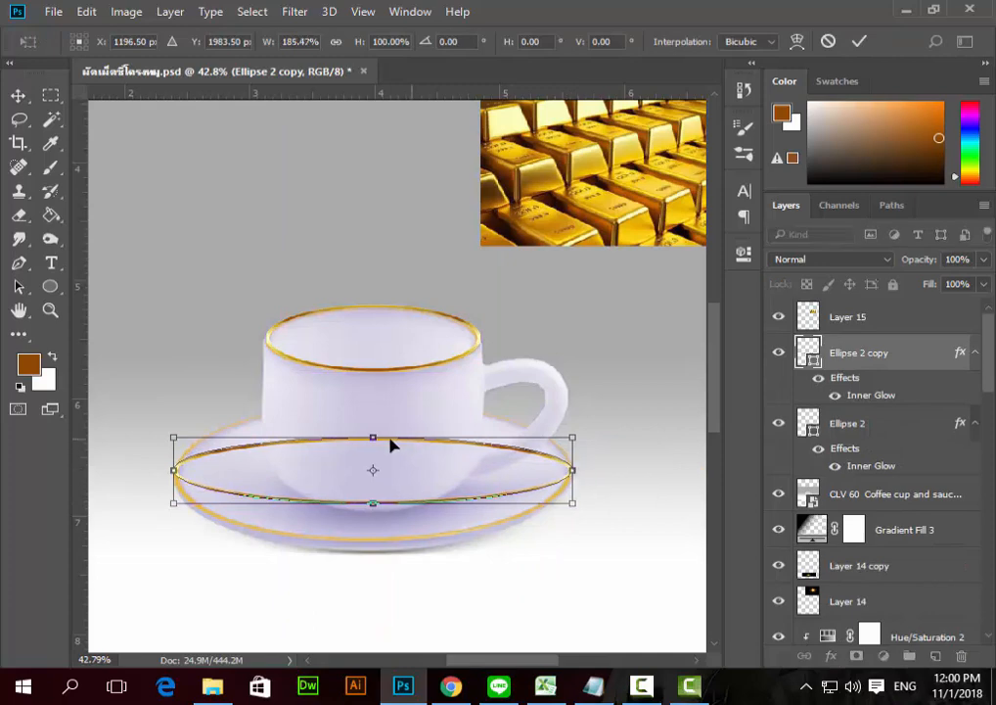
left_click_drag(371, 435, 373, 408)
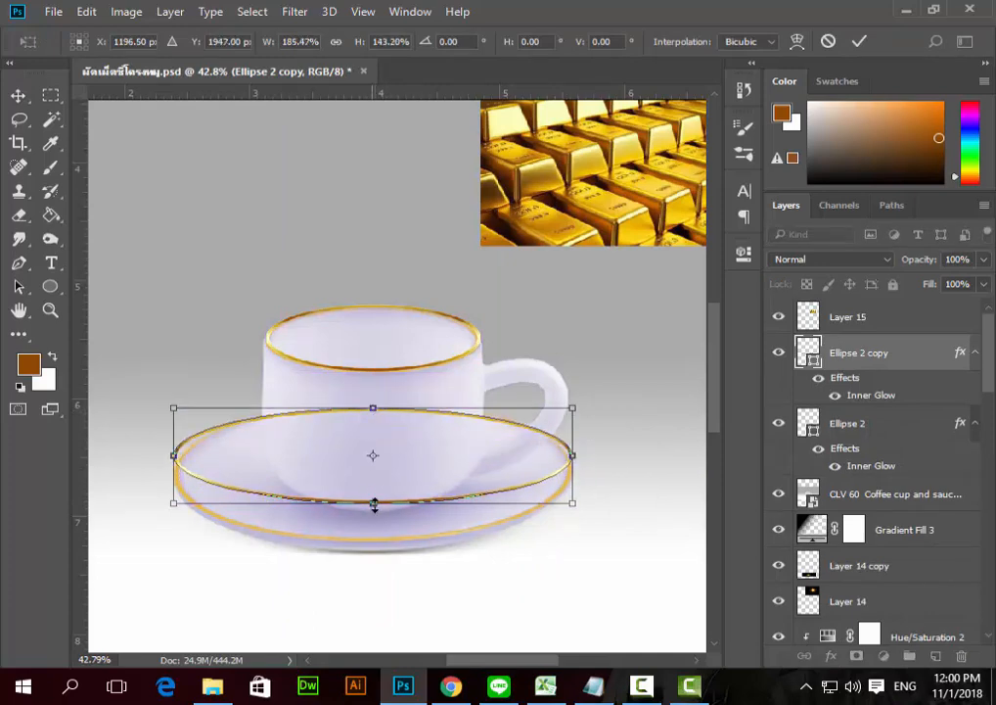
left_click_drag(373, 505, 382, 541)
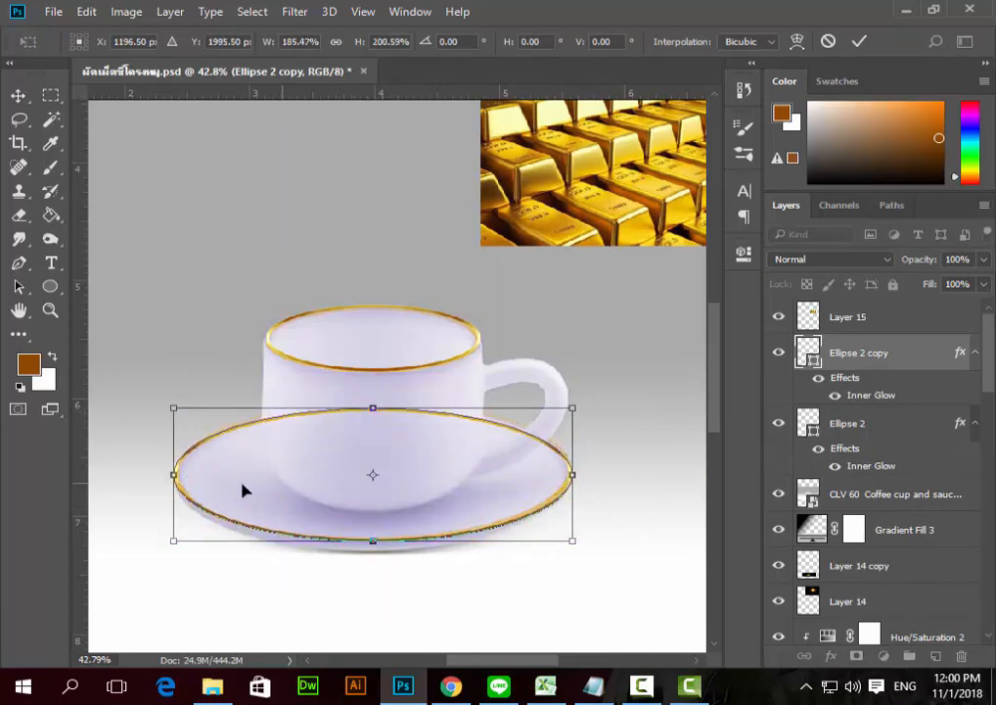
left_click_drag(372, 407, 372, 403)
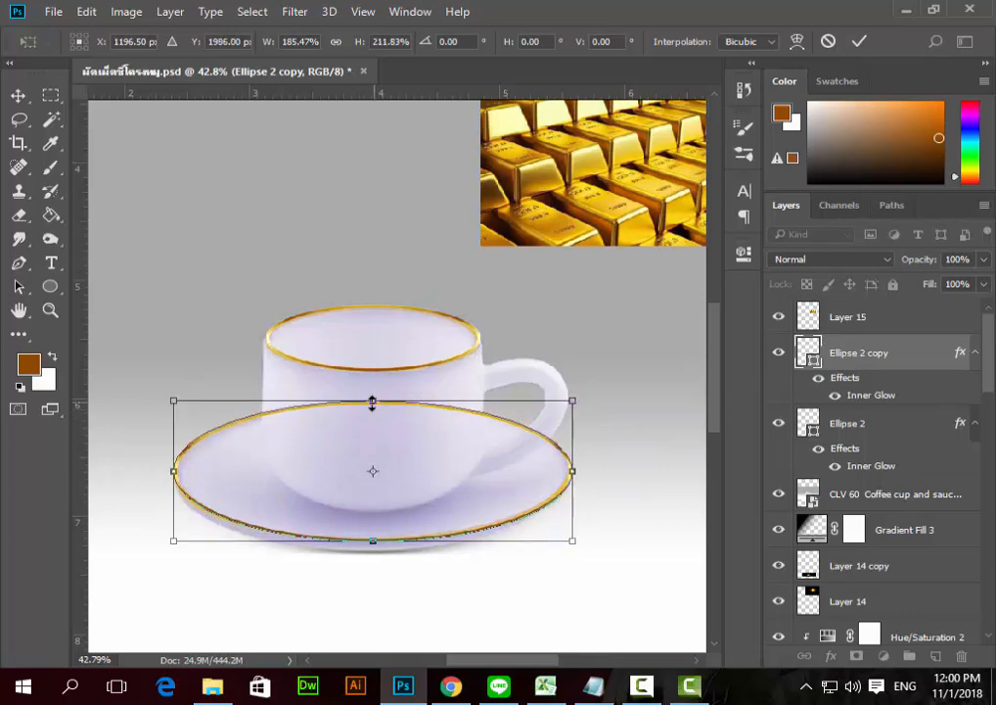
Step: Narrow the saucer ellipse to about 184% width, distort its two lower corners to follow the saucer's edge, and apply the transform
left_click_drag(178, 478, 180, 477)
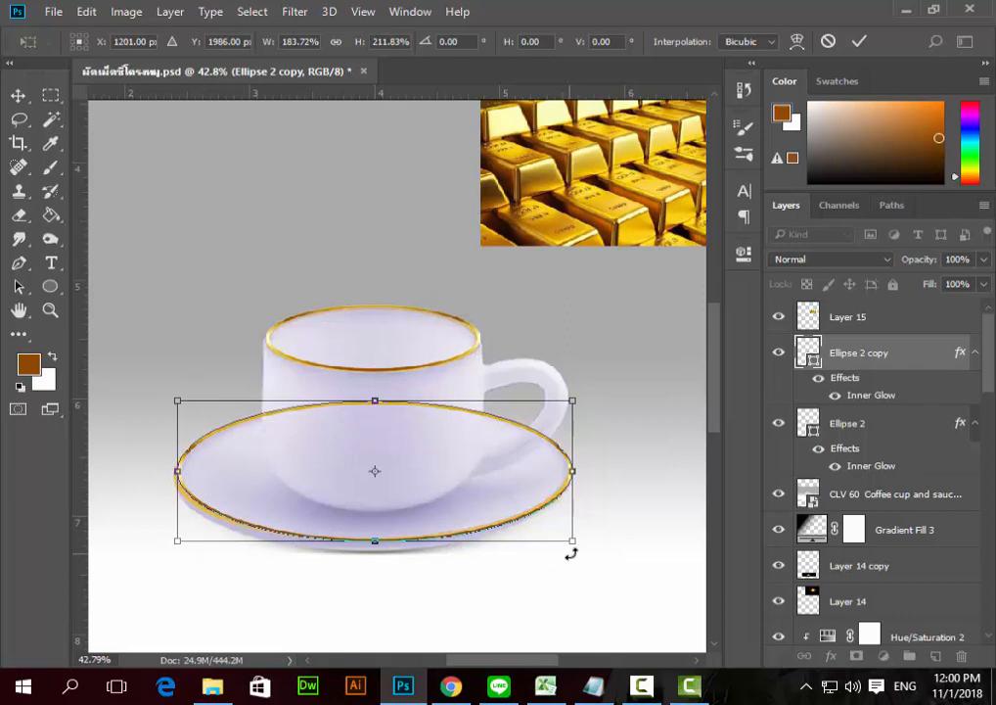
left_click_drag(577, 546, 568, 540)
left_click_drag(178, 544, 178, 549)
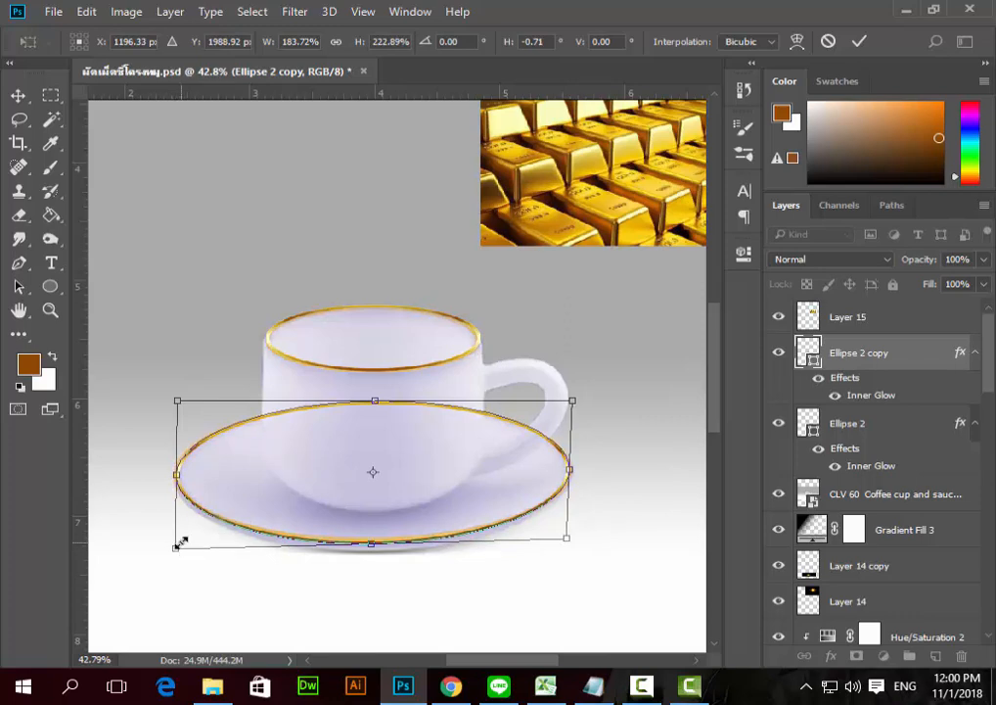
key("Return")
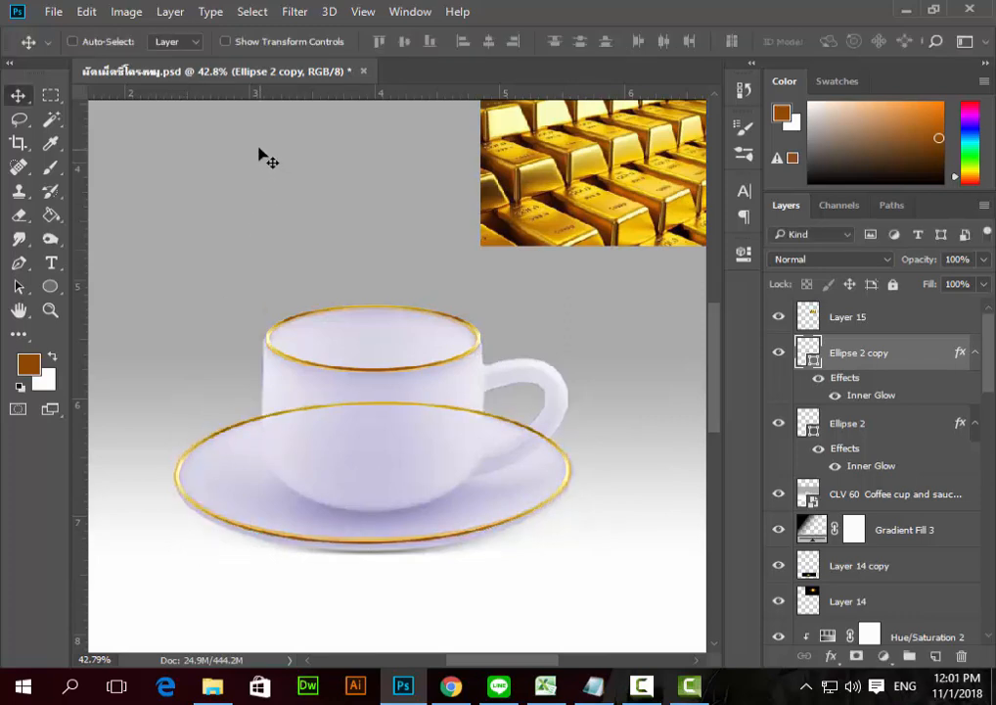
Step: Set the saucer ellipse's stroke width to 12 px
left_click(50, 286)
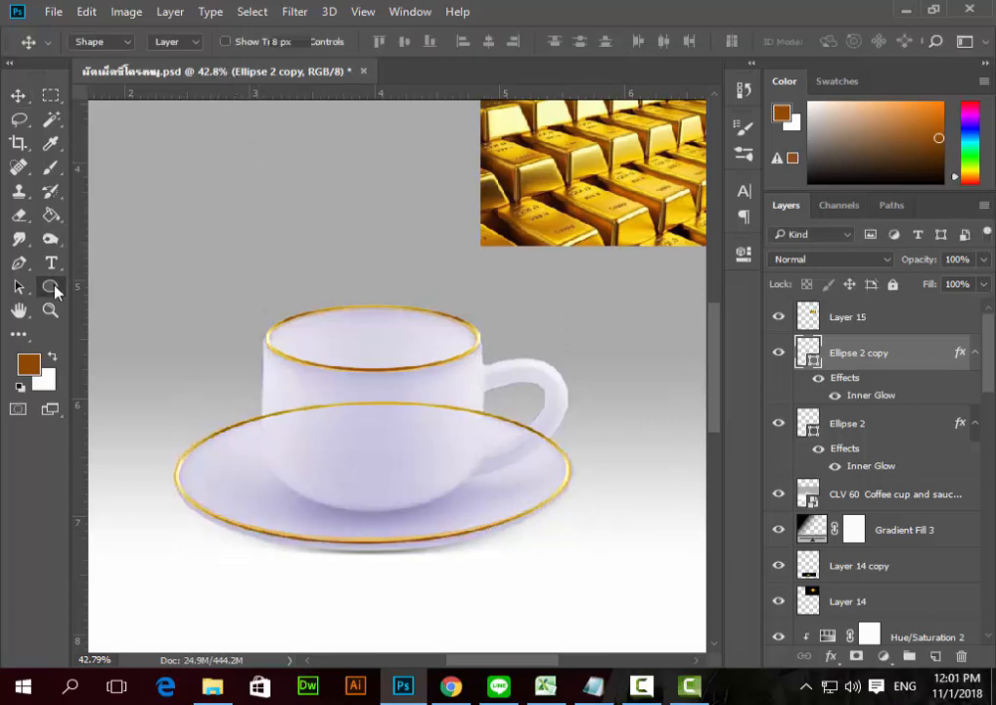
left_click(84, 320)
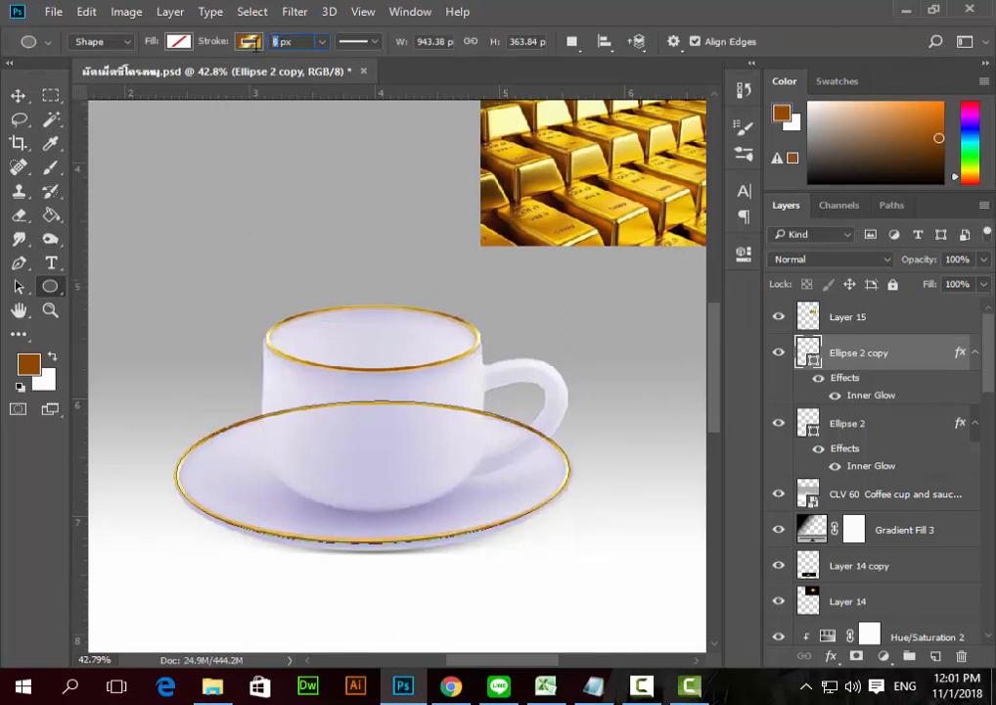
key("Return")
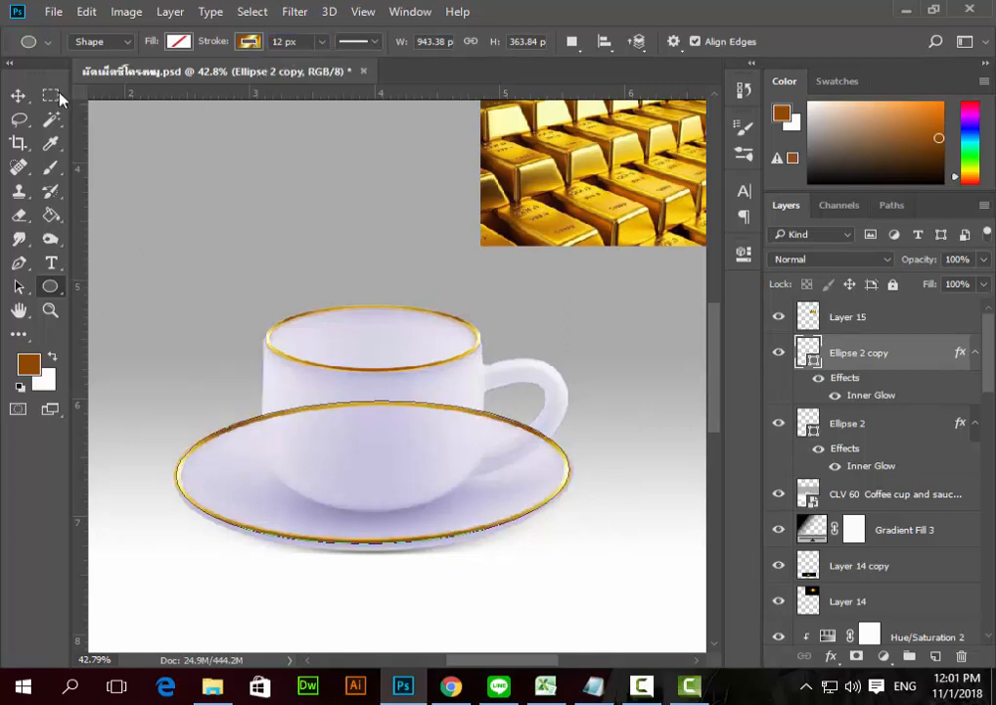
left_click(18, 96)
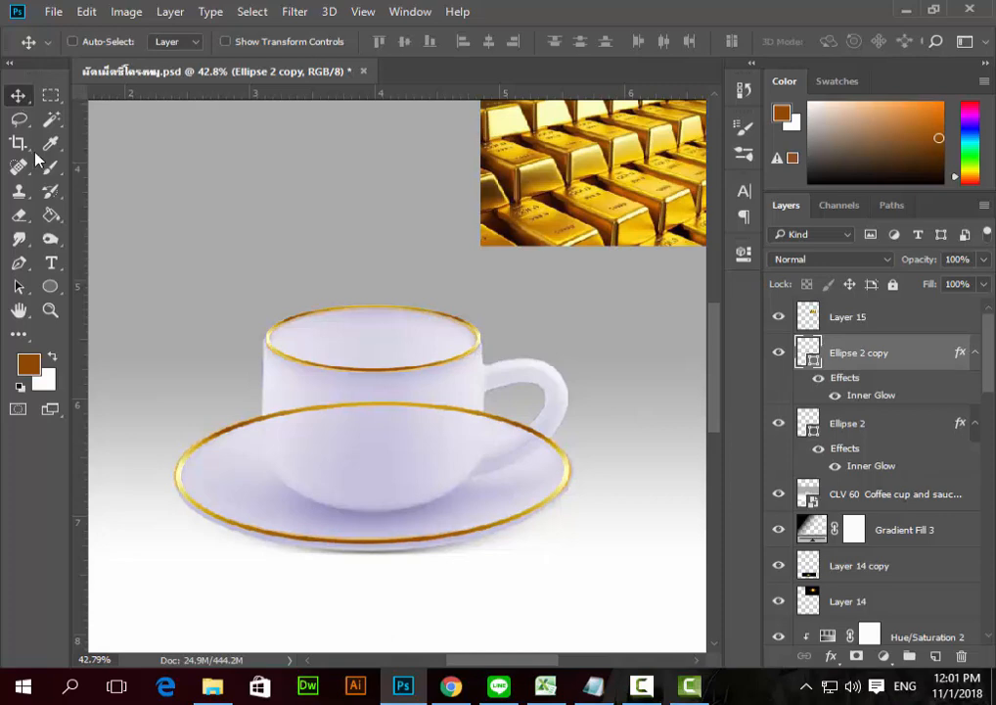
Step: Set the saucer ellipse's stroke width to 10 px
left_click(50, 286)
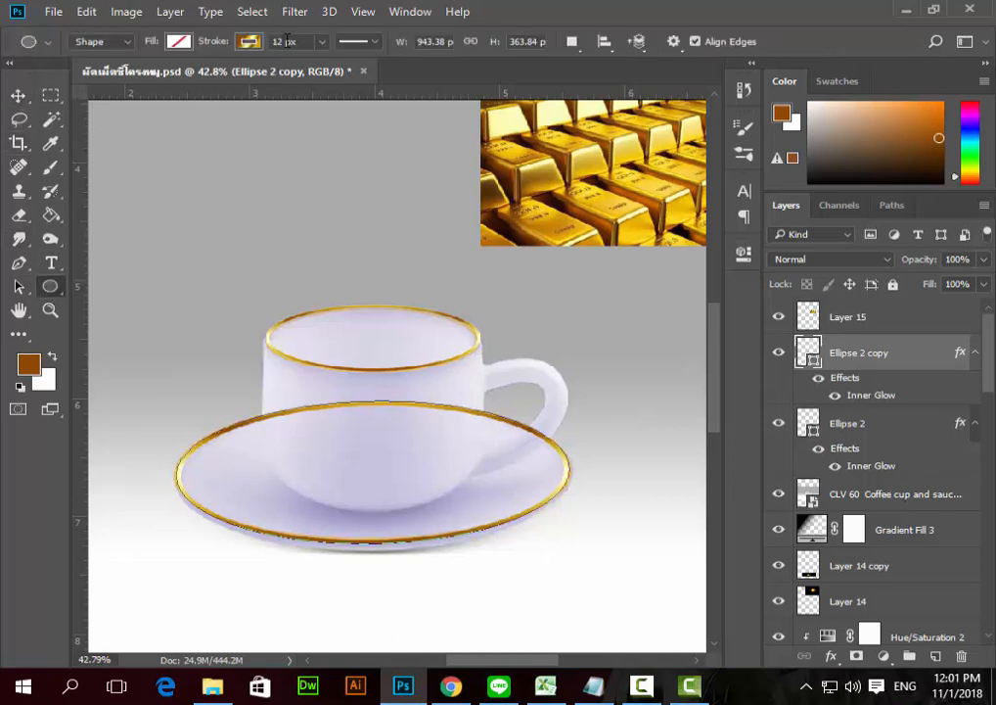
type("1")
key("Return")
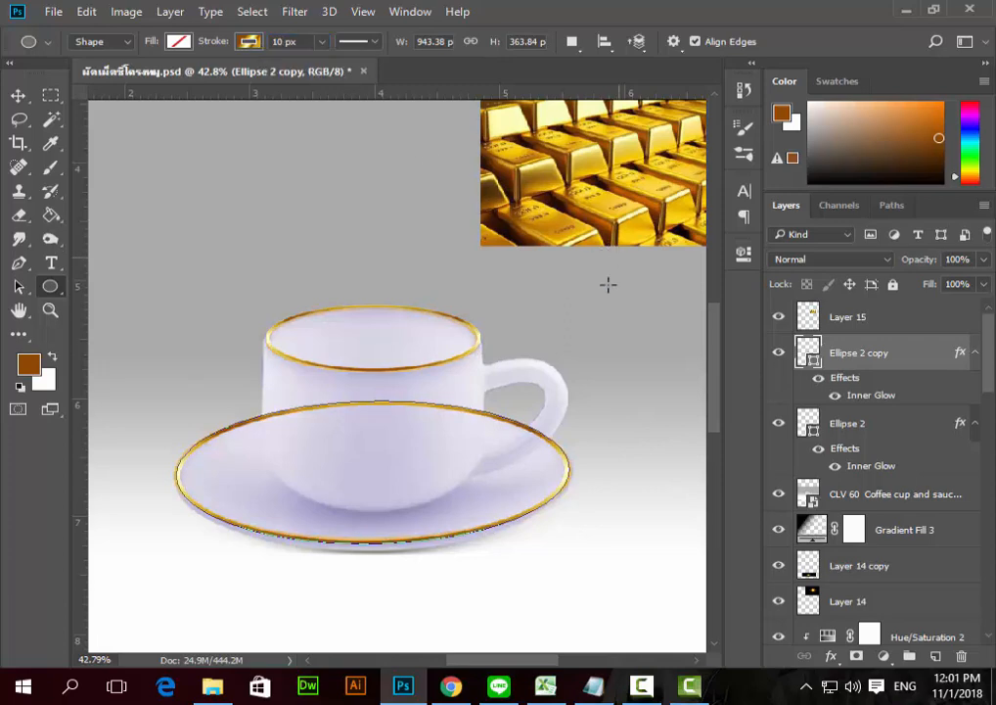
left_click(18, 95)
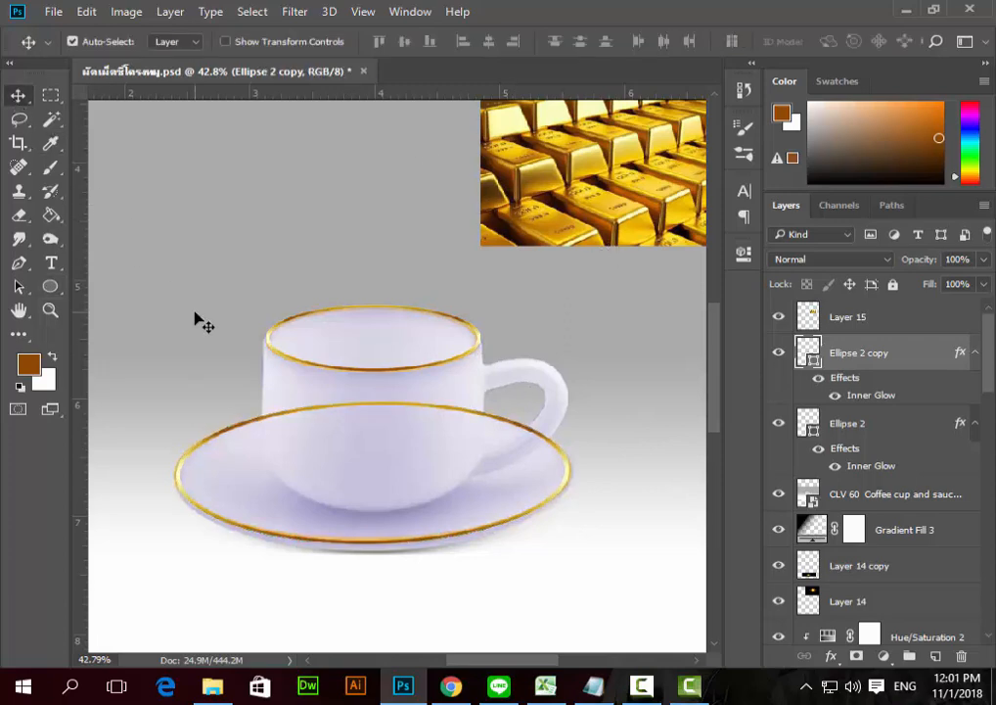
Step: Stretch the saucer ellipse's right end outward to cover the saucer's original gold line
key("ctrl+t")
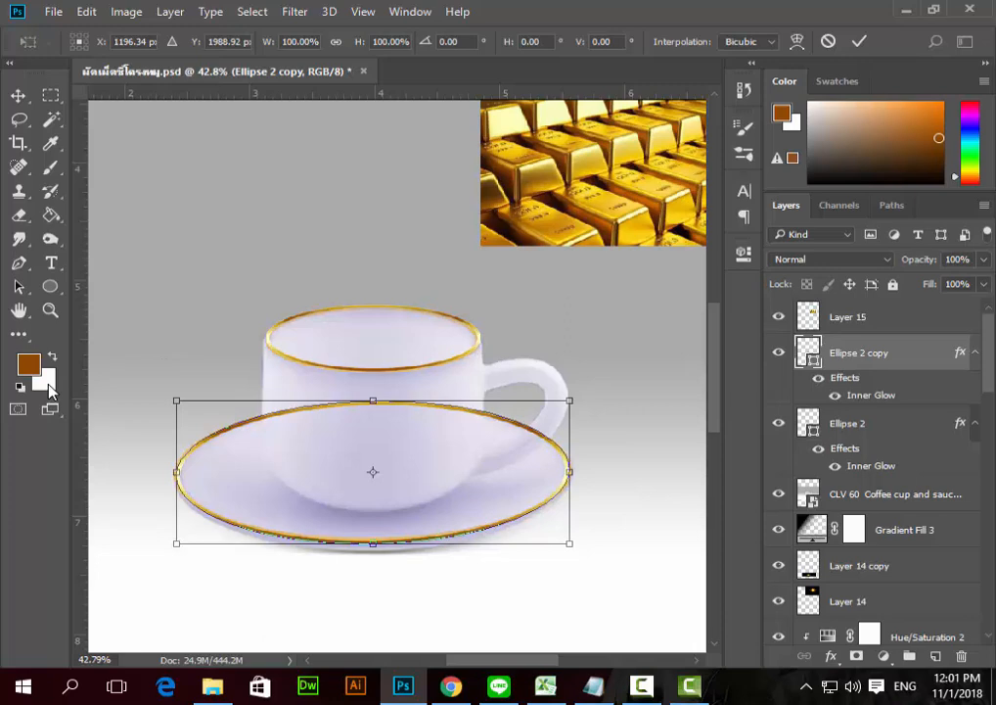
left_click(50, 309)
left_click_drag(515, 438, 611, 515)
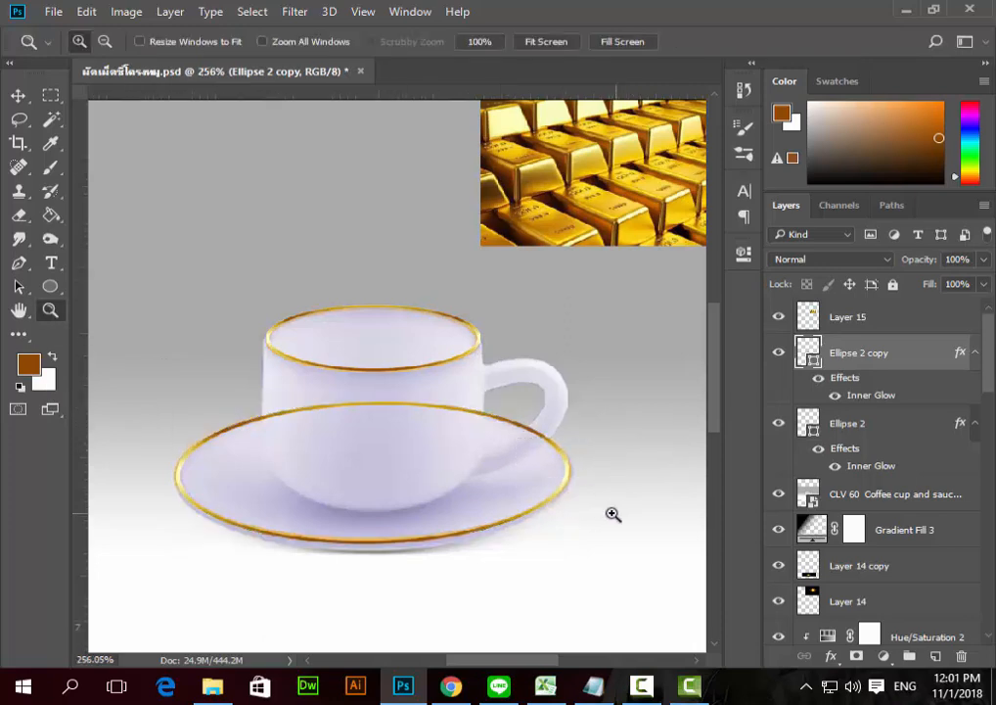
key("ctrl+t")
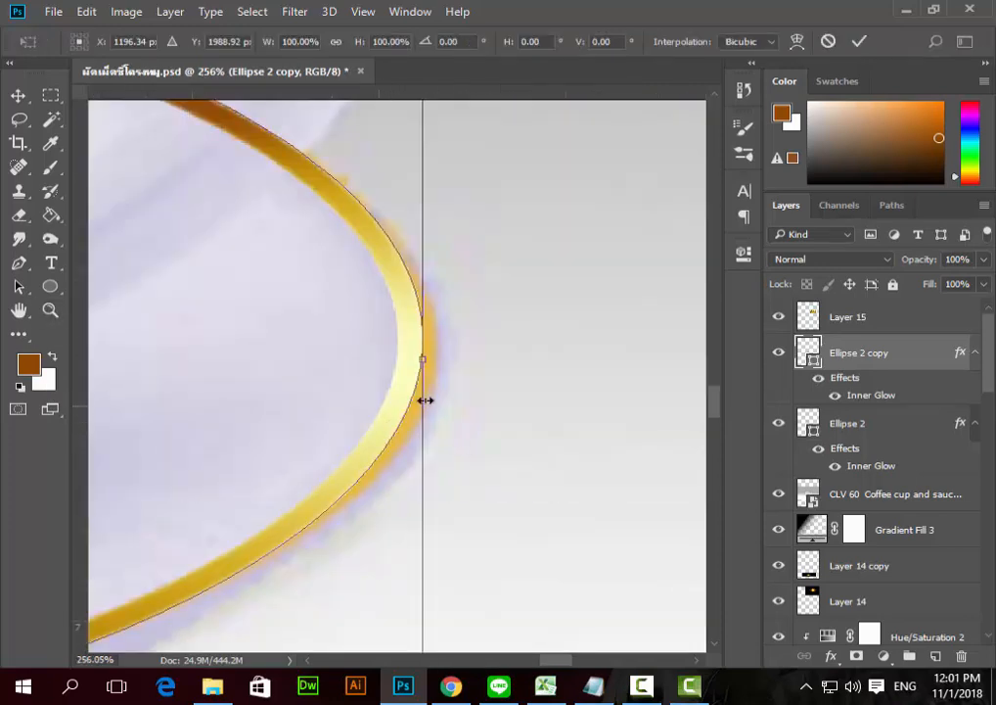
left_click_drag(428, 362, 442, 372)
key("Return")
key("z")
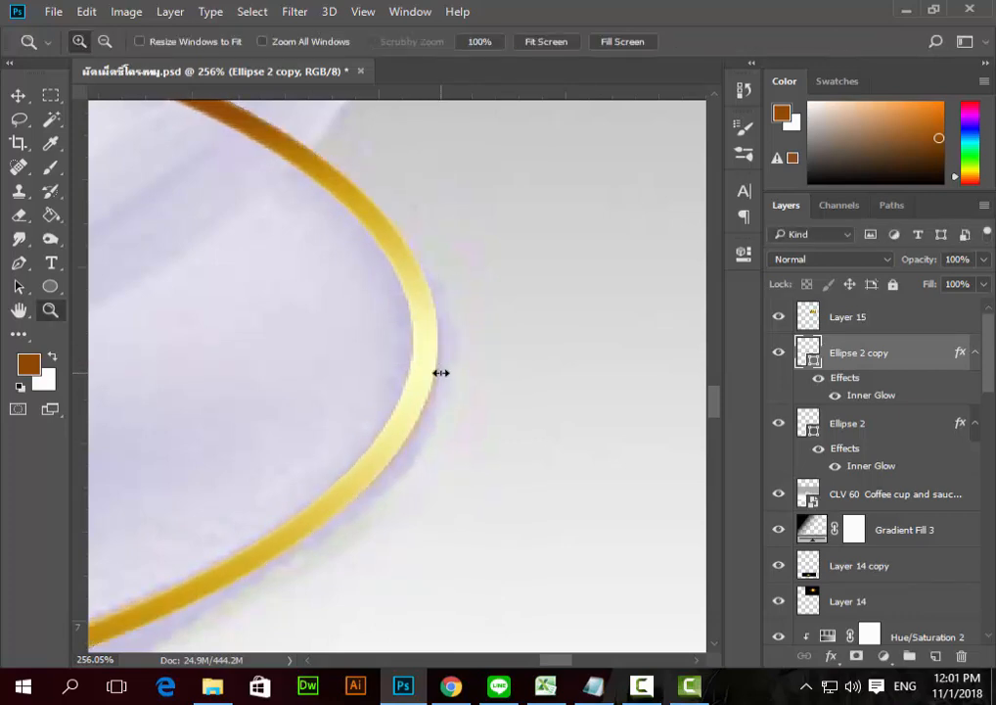
Step: Stretch the saucer ellipse's left end outward over the original gold line, to about 100.5% width
key("ctrl+0")
left_click_drag(302, 408, 330, 430)
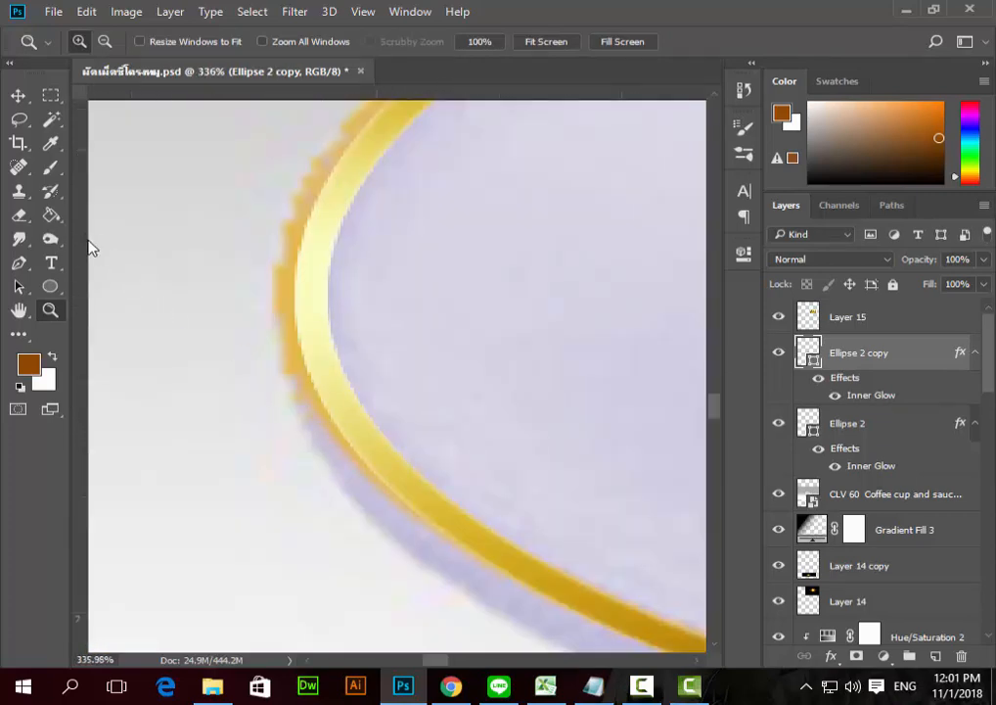
key("ctrl+t")
left_click_drag(294, 273, 276, 276)
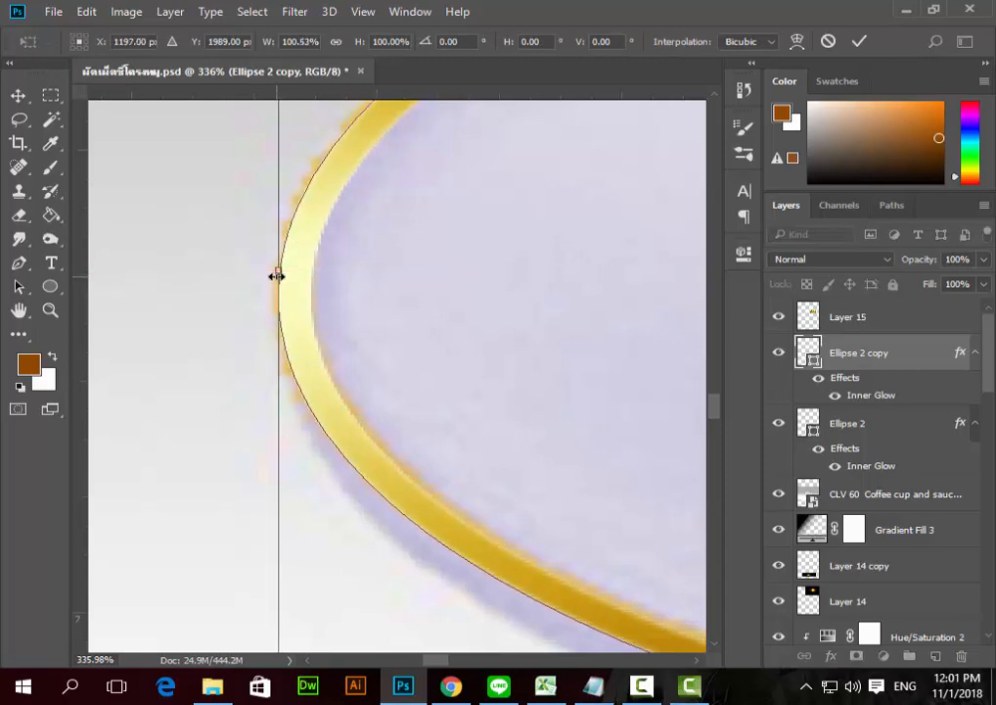
key("Return")
key("z")
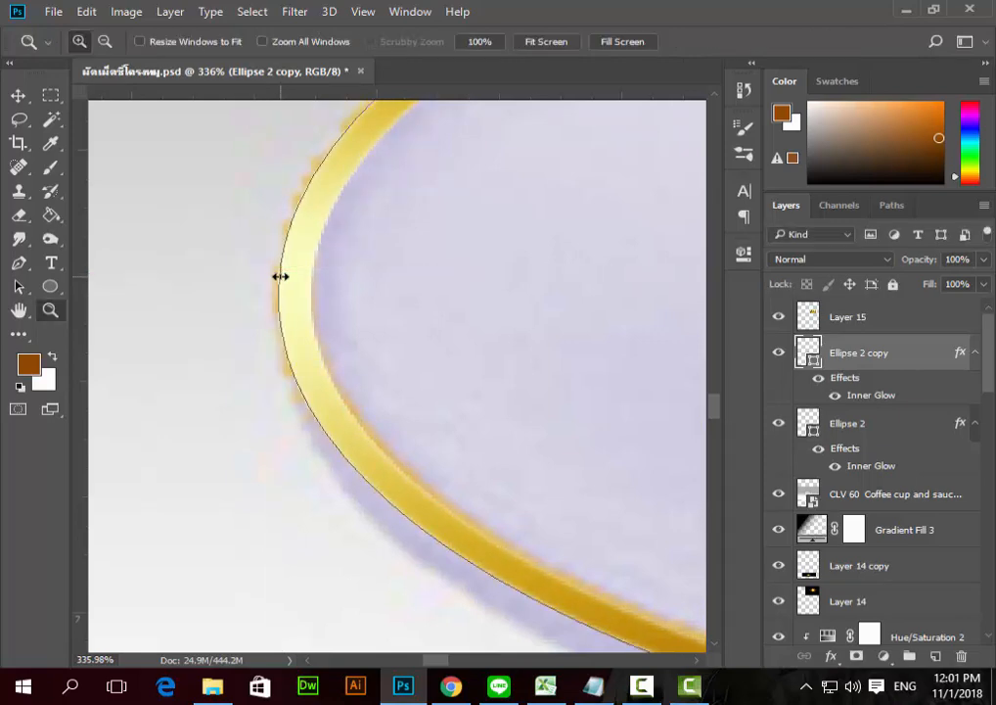
Step: Raise the saucer ellipse's lower edge so that it covers the original gold line at the saucer's front
key("ctrl+0")
left_click_drag(296, 338, 494, 460)
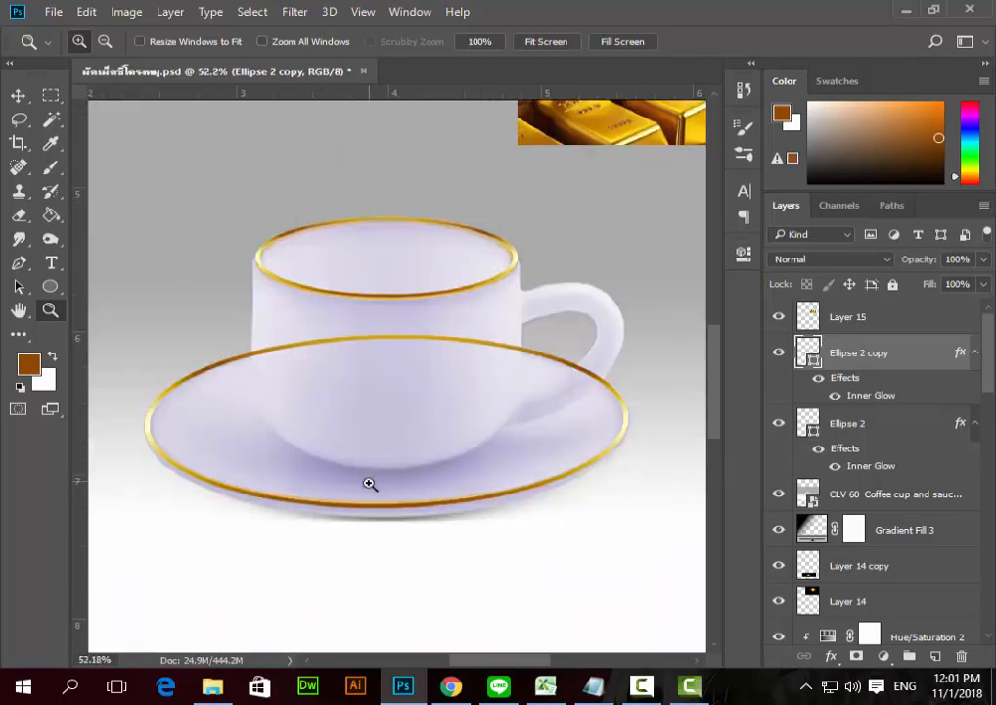
left_click_drag(371, 483, 445, 536)
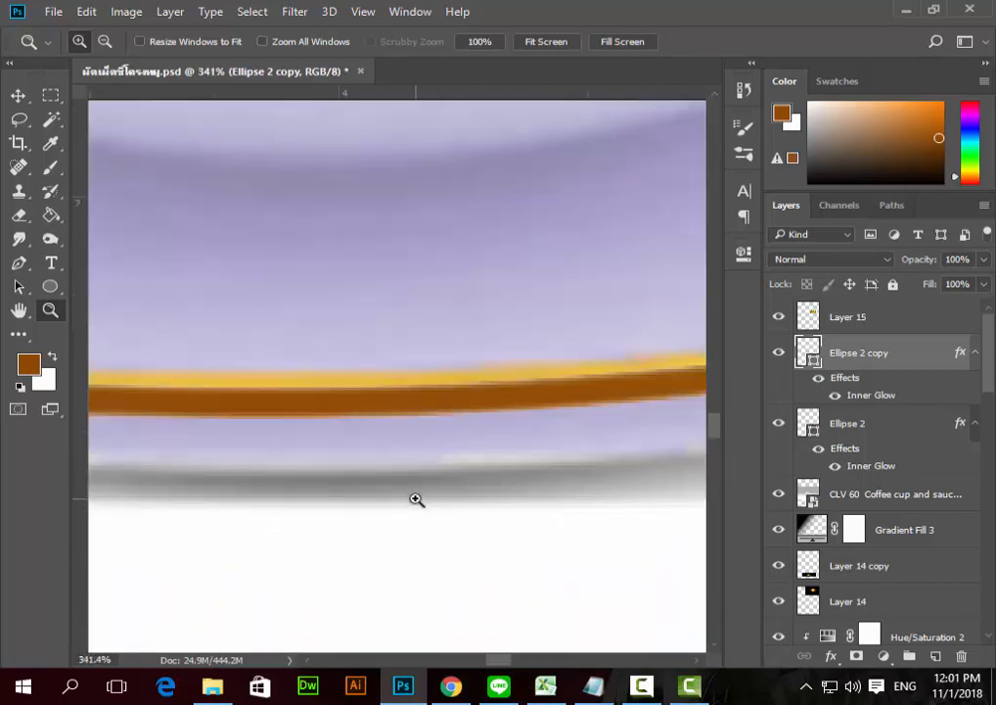
key("ctrl+t")
left_click_drag(328, 417, 330, 403)
key("Return")
key("z")
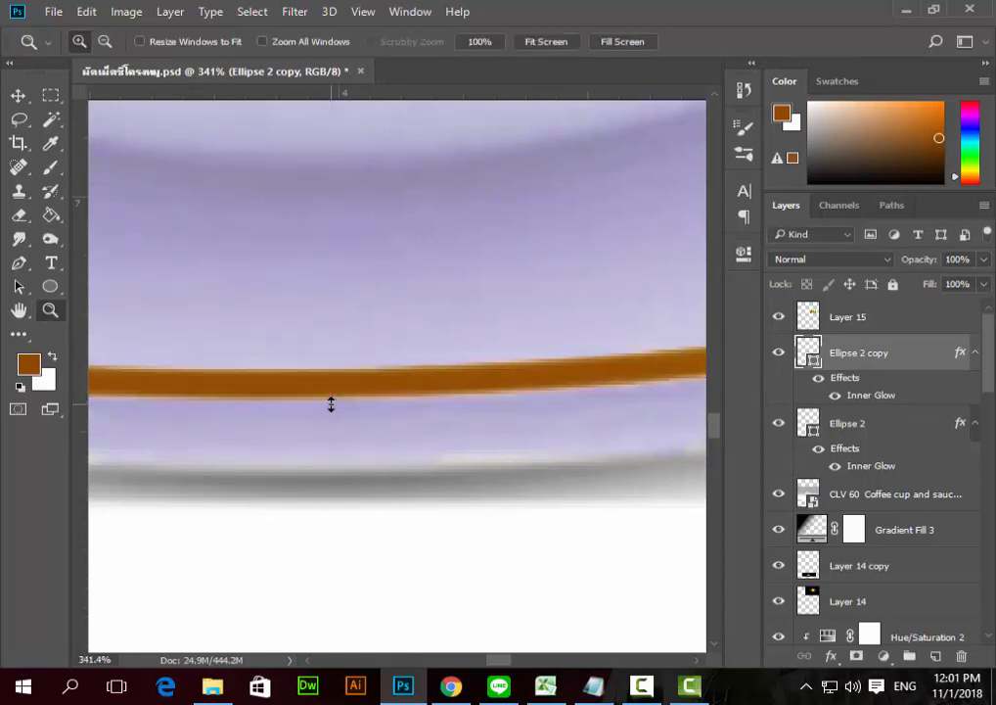
Step: Lower the top and bottom edges of the cup's rim ellipse to cover the original rim line
key("ctrl+0")
left_click_drag(326, 357, 457, 423)
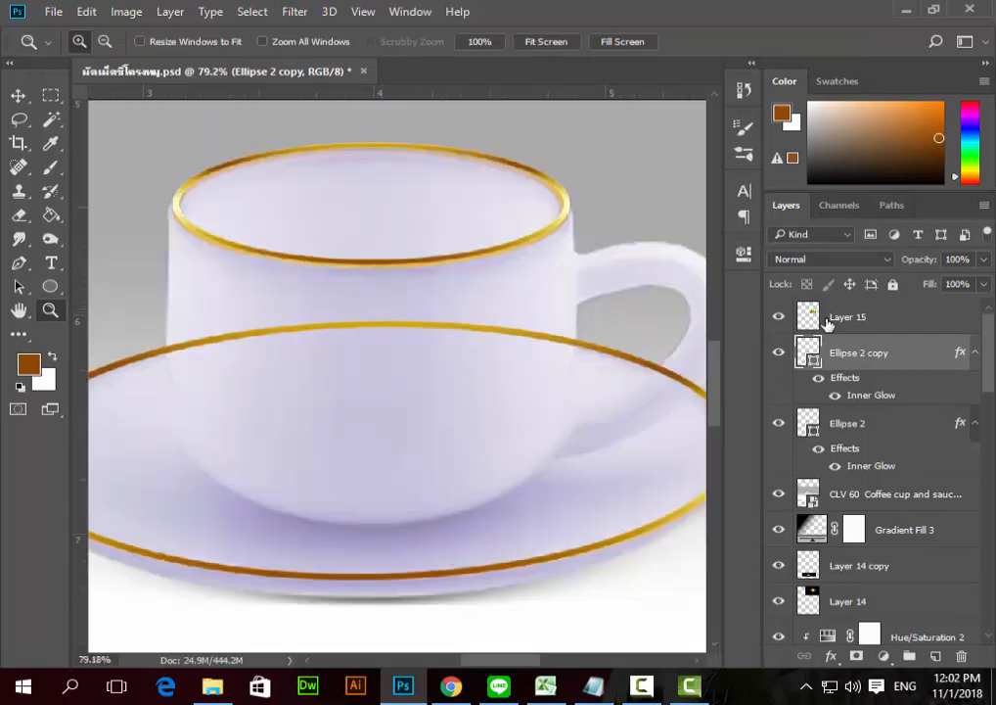
key("alt+bracketleft")
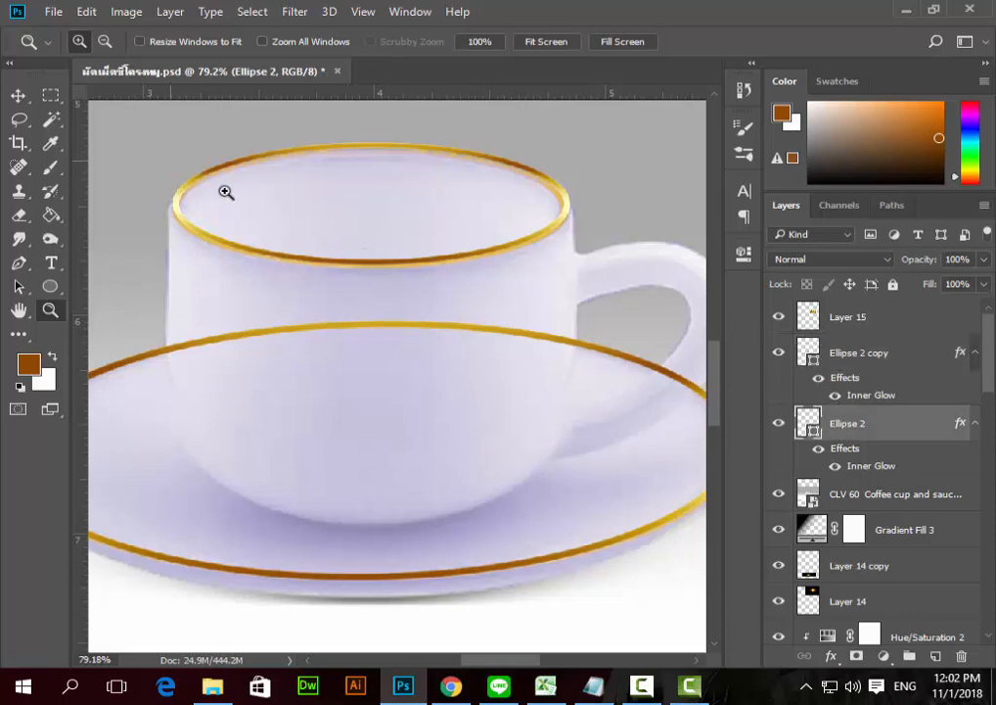
left_click_drag(173, 161, 533, 289)
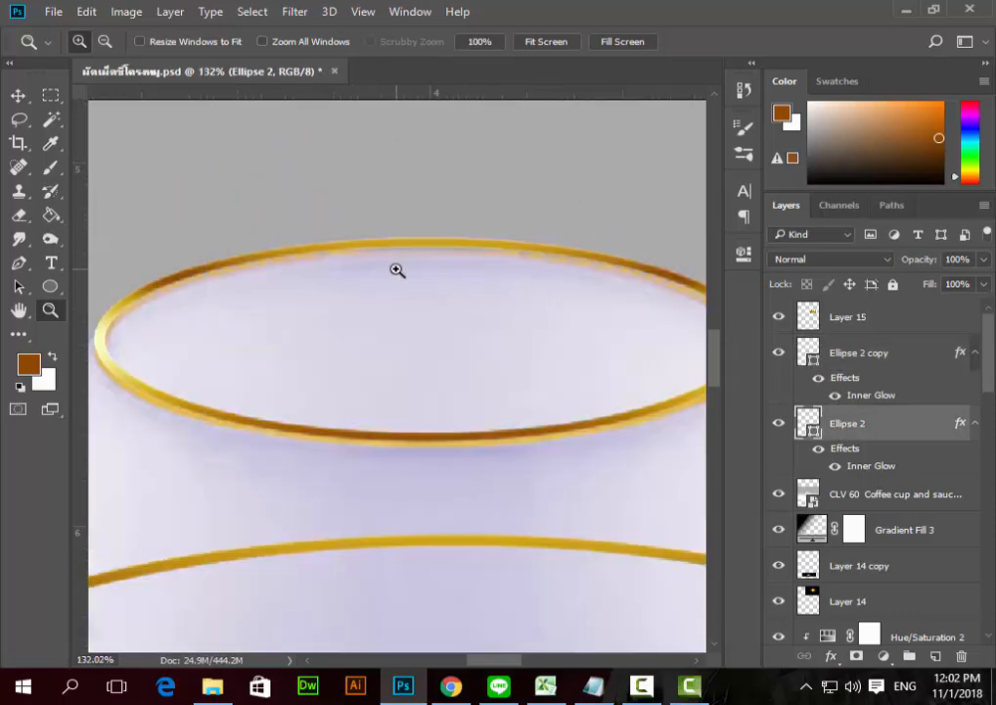
key("ctrl+t")
left_click_drag(428, 241, 426, 246)
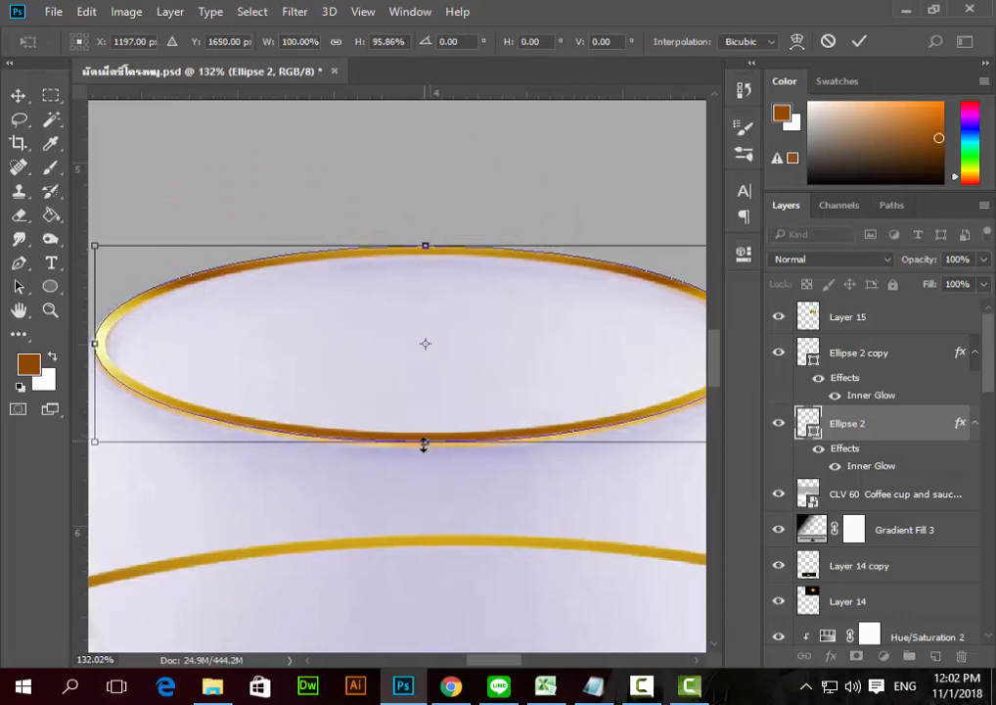
left_click_drag(424, 443, 333, 418)
key("z")
Step: Adjust the width of the cup's rim ellipse so that its ends cover the original rim line
key("ctrl+t")
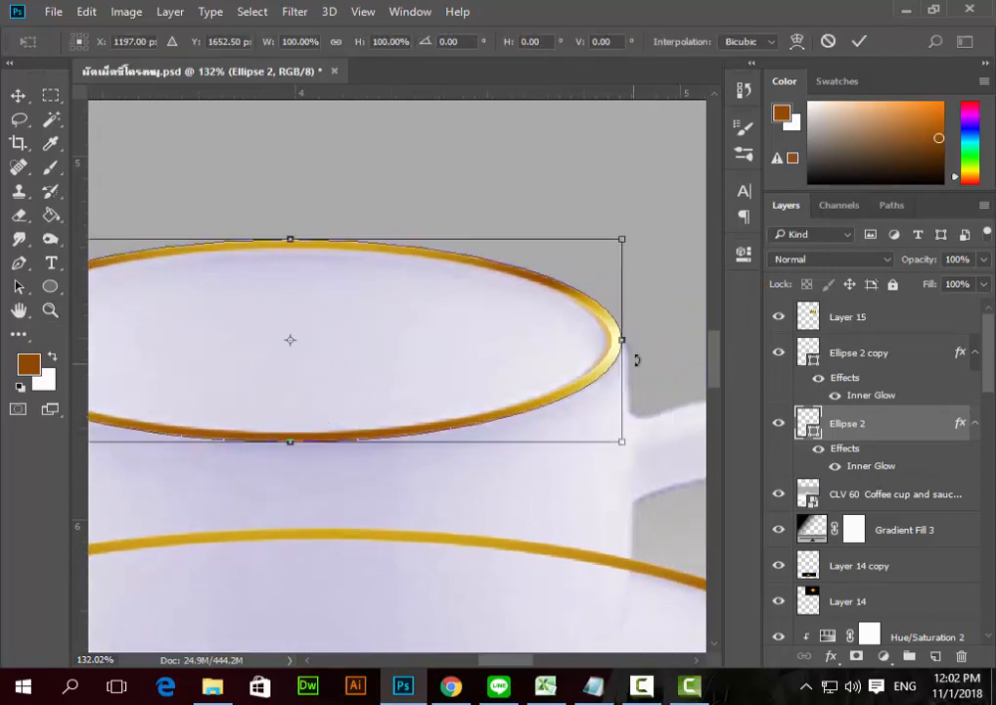
left_click_drag(626, 340, 194, 416)
key("ctrl+plus")
key("ctrl+plus")
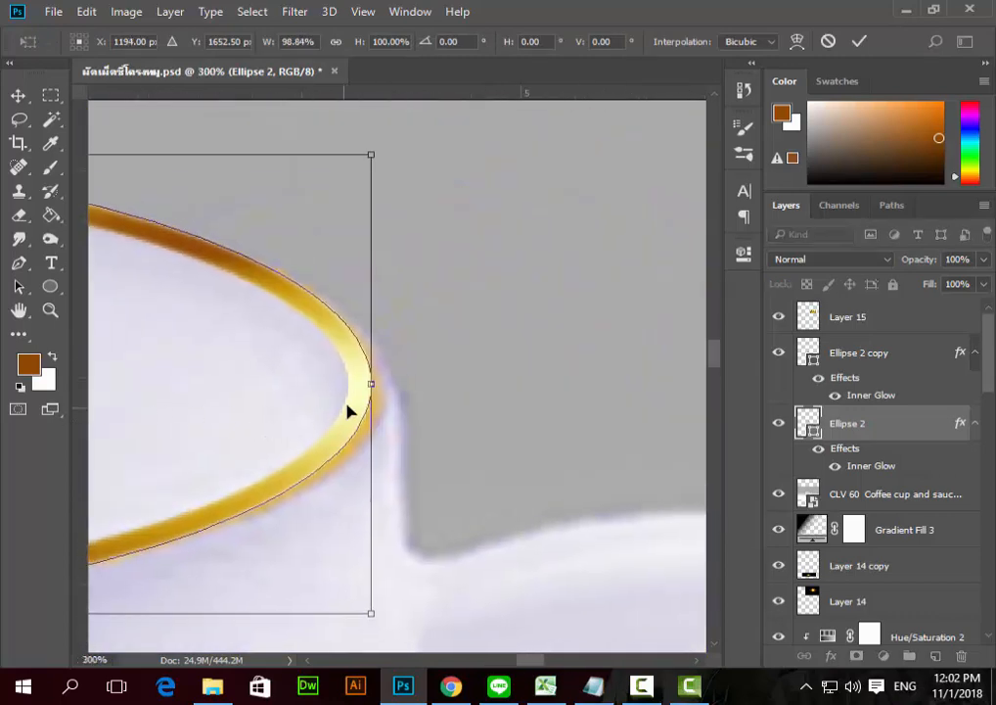
left_click_drag(369, 387, 380, 412)
key("Return")
key("z")
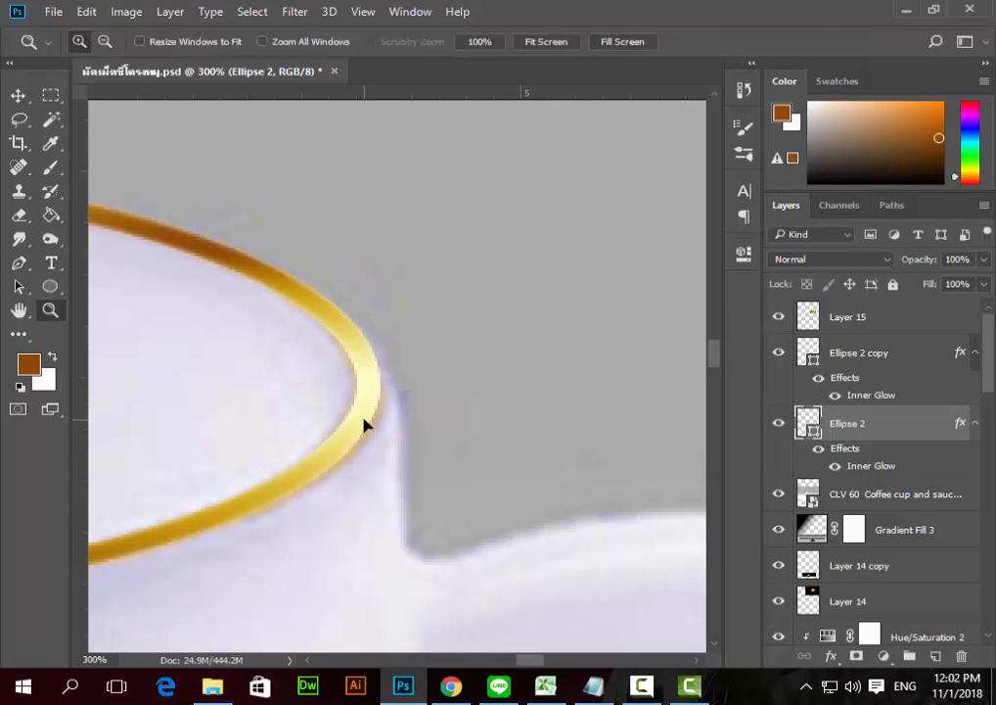
Step: Add a layer mask to the saucer ellipse's layer, Ellipse 2 copy
key("ctrl+0")
left_click_drag(267, 344, 526, 462)
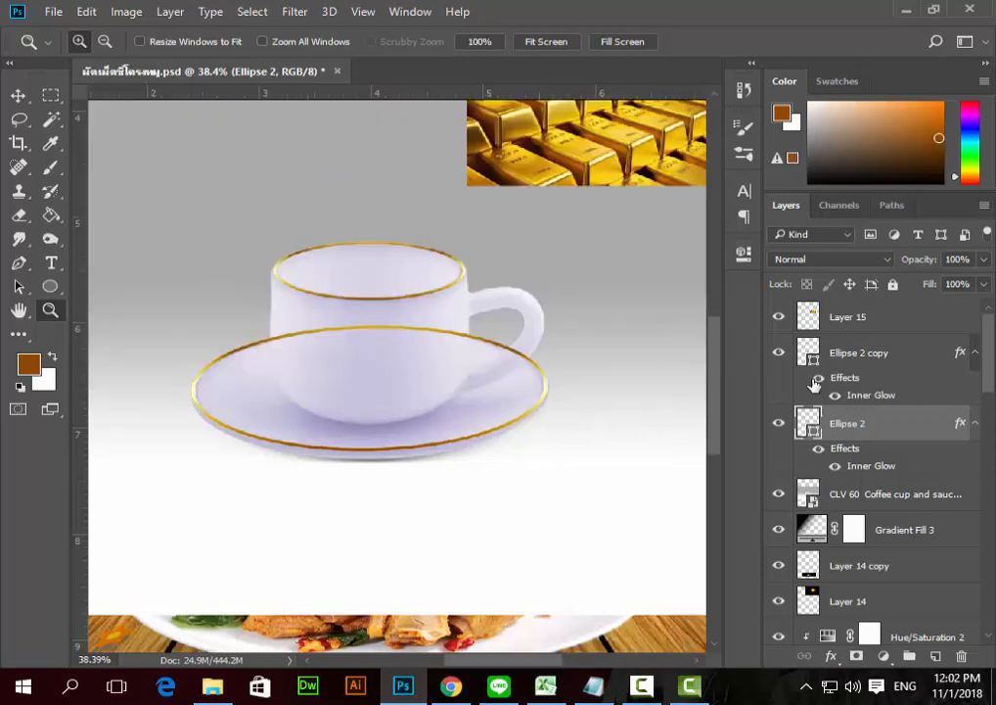
left_click(836, 362)
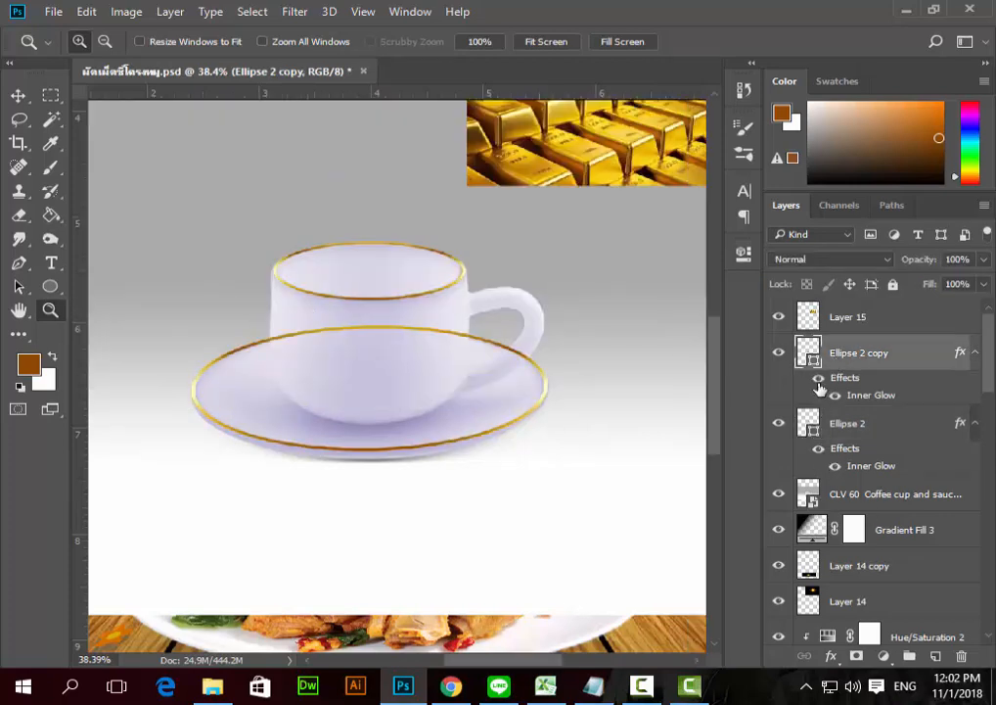
left_click(856, 656)
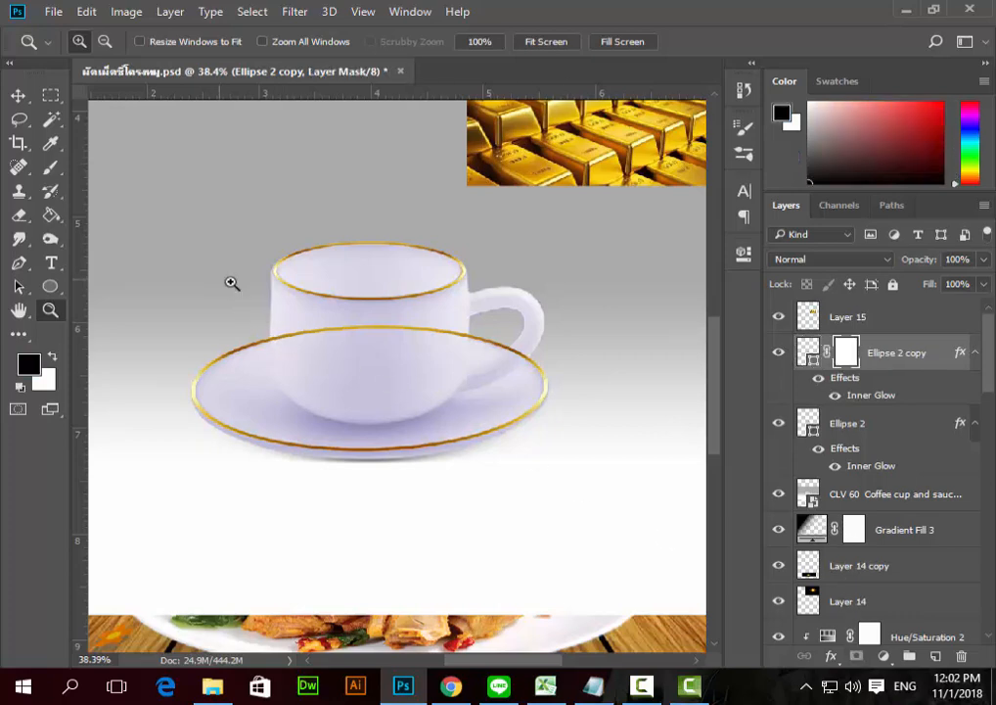
Step: Make a rectangular selection across the cup's body, as wide as the cup, enclosing the saucer's gold line where it crosses the cup
left_click_drag(231, 282, 550, 423)
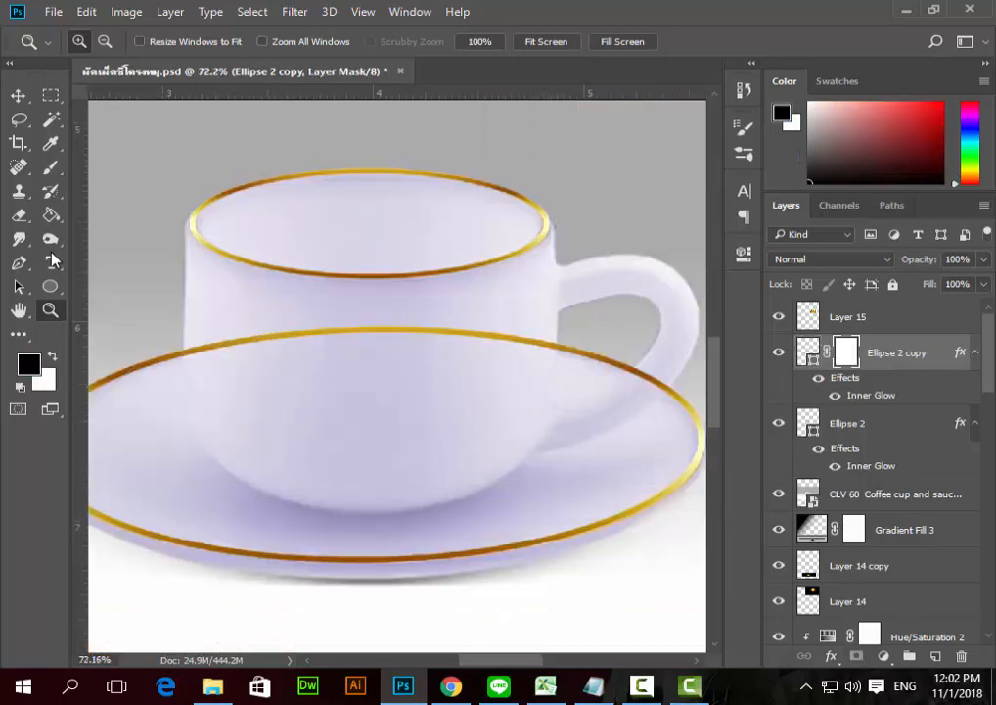
left_click(51, 93)
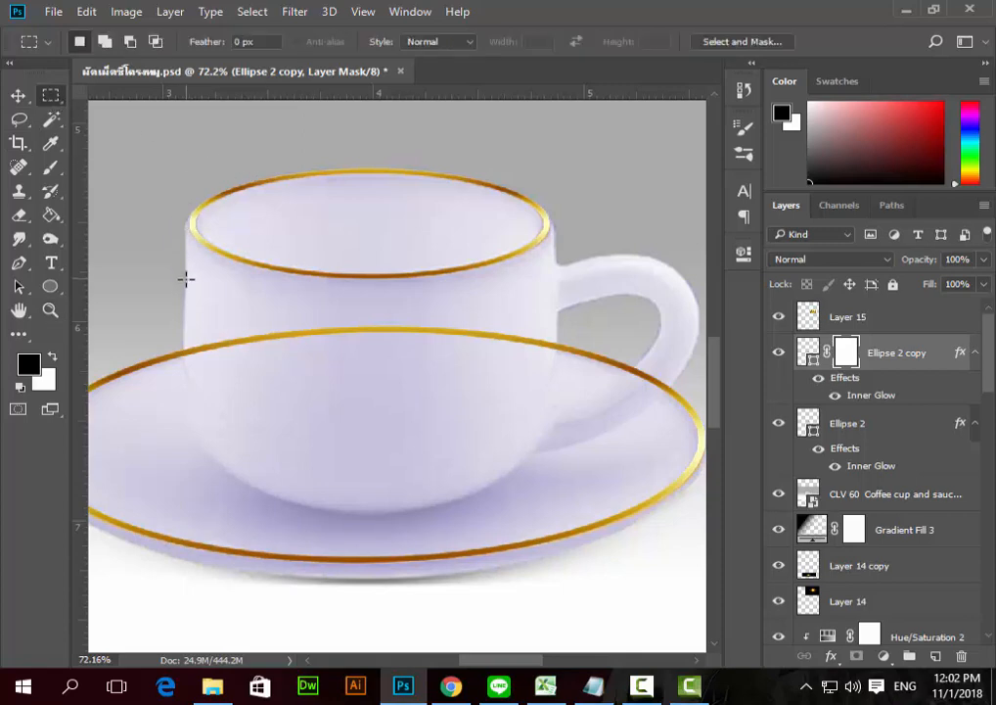
left_click_drag(186, 279, 557, 417)
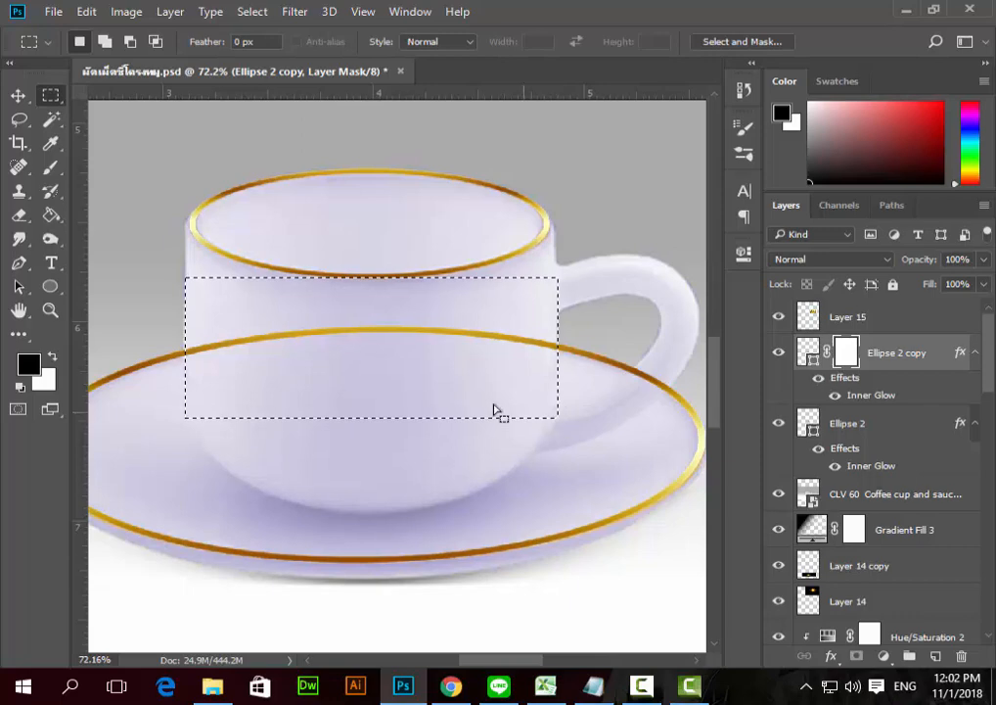
Step: Brush black on the Ellipse 2 copy mask inside the selection to hide the saucer line across the cup, and deselect
left_click(51, 166)
left_click(189, 350)
mouse_move(308, 341)
left_mouse_down()
mouse_move(368, 331)
mouse_move(566, 349)
left_mouse_up()
left_click_drag(443, 347, 186, 352)
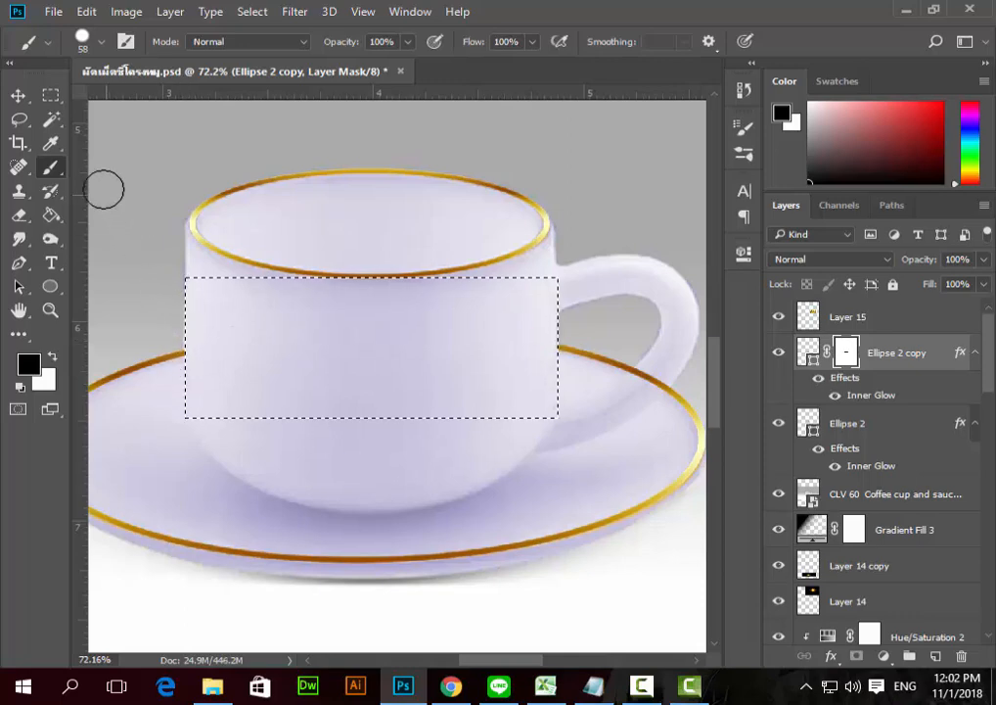
left_click(51, 95)
left_click(242, 192)
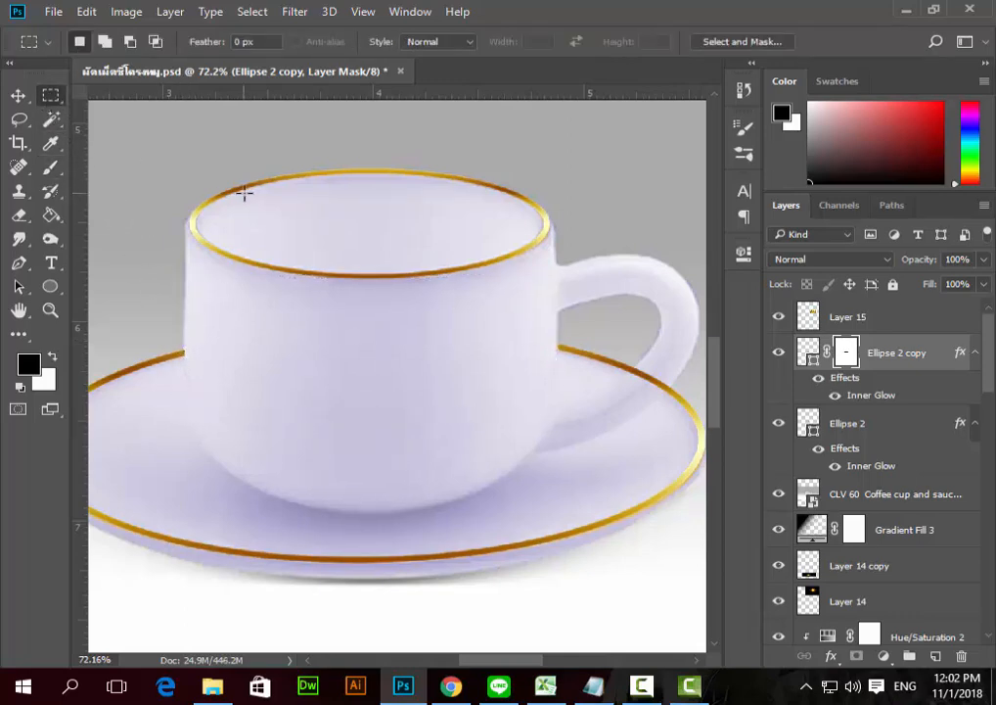
Step: Paint white on the mask with a 31 px brush to extend the saucer line's end to the cup's edge on the handle side
left_click(50, 309)
left_click_drag(517, 313, 651, 386)
left_click(50, 286)
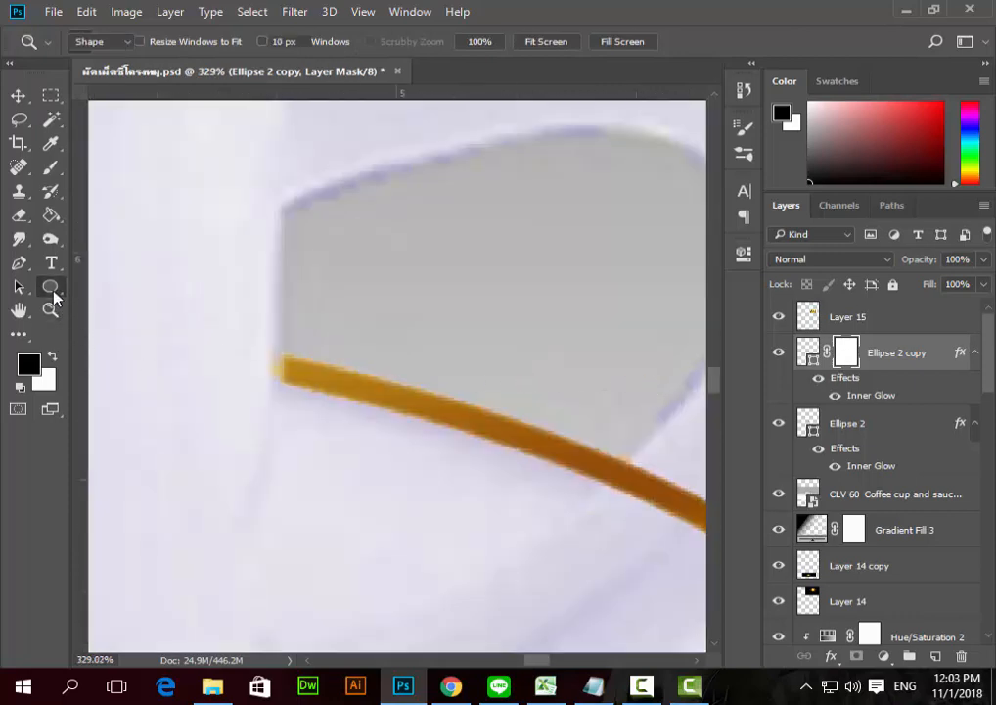
key("b")
left_click(54, 360)
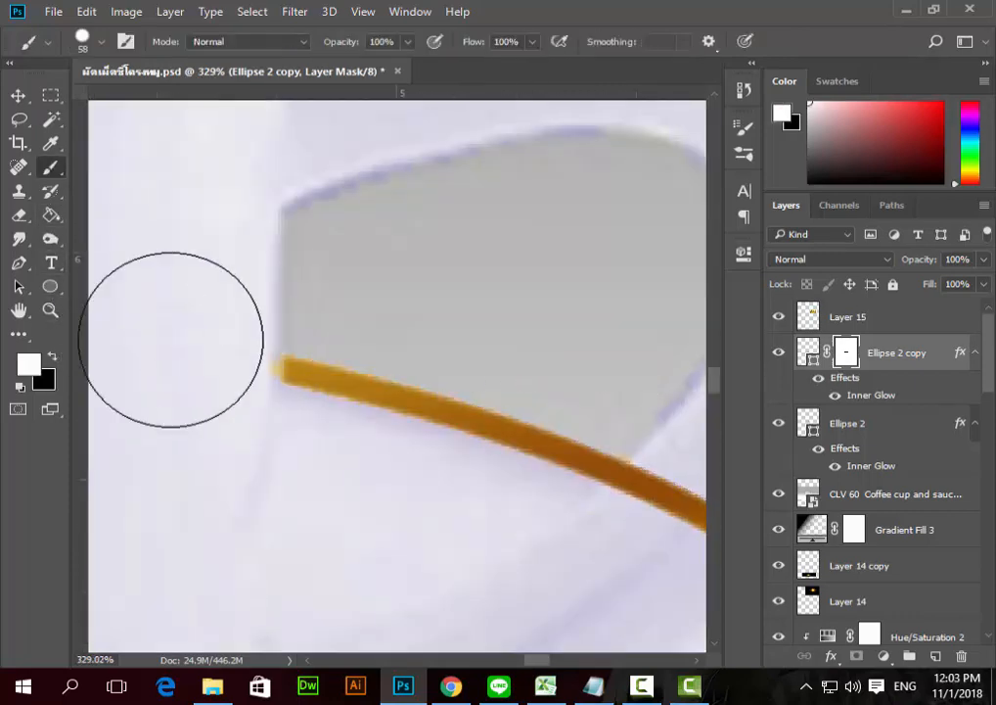
right_click(235, 357)
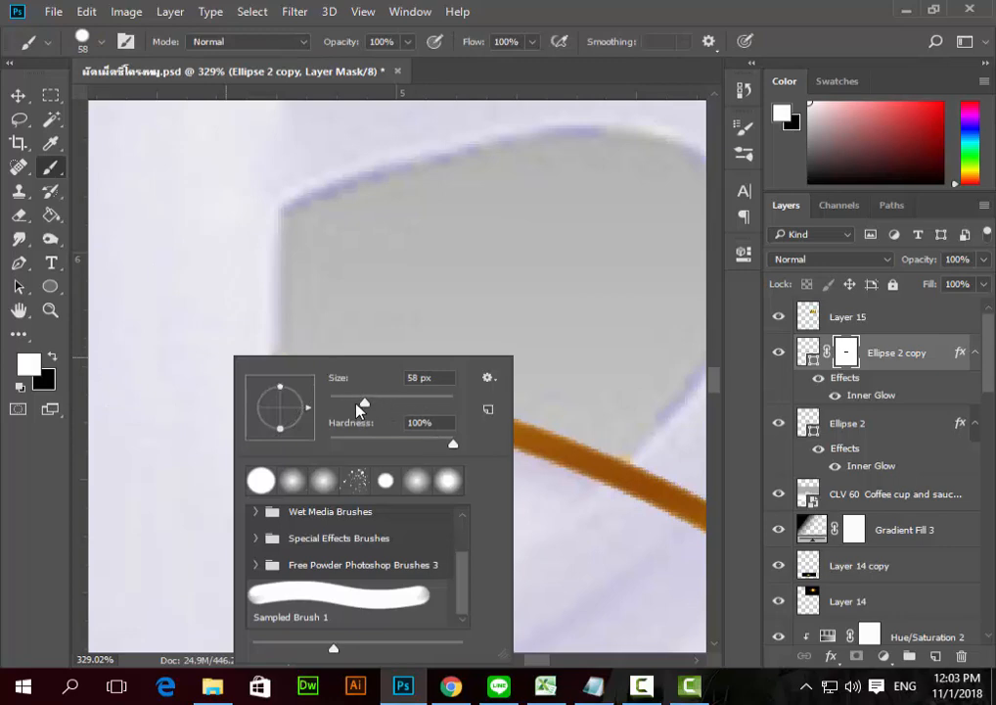
left_click_drag(356, 404, 347, 404)
key("Return")
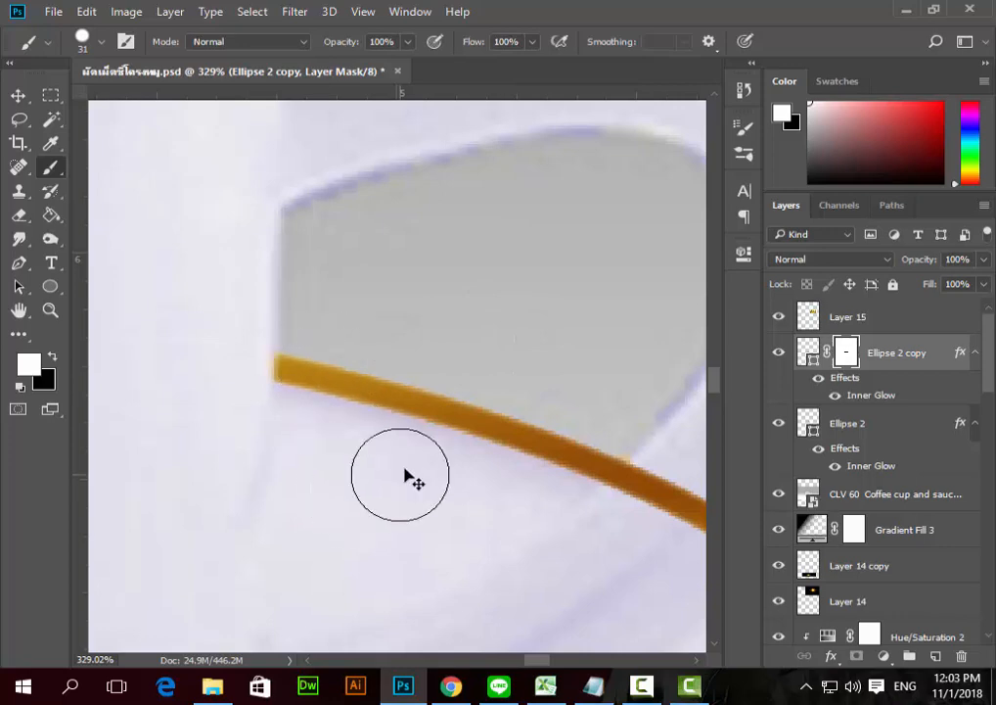
key("ctrl+0")
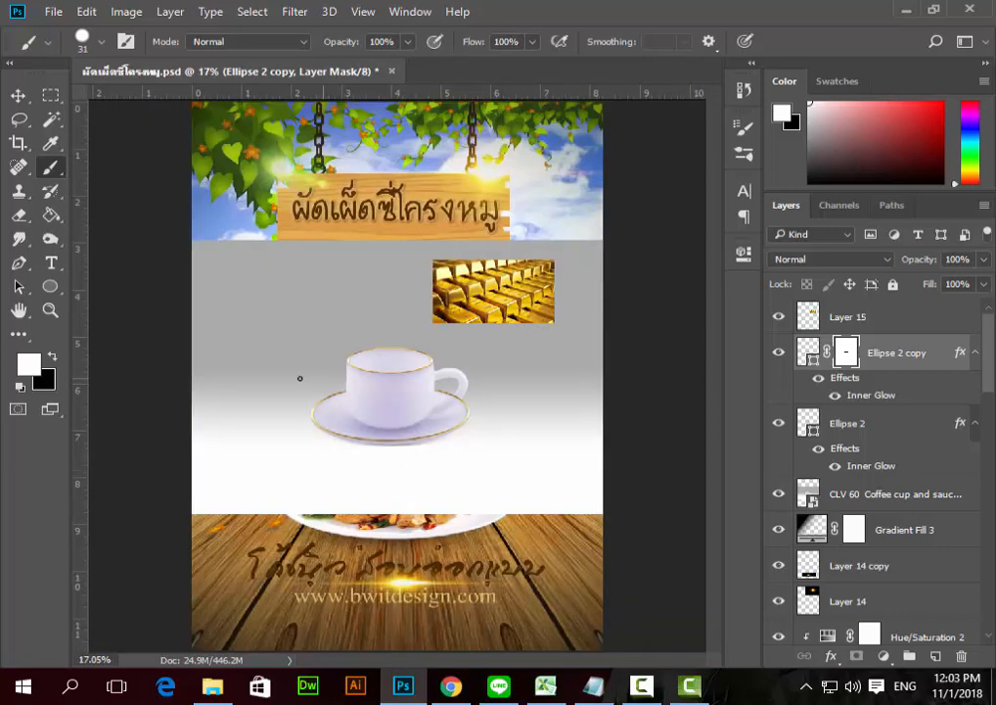
Step: Paint black on the mask with the 31 px brush to trim the saucer line's end at the cup's left edge
left_click(50, 309)
left_click_drag(313, 361, 416, 444)
left_click_drag(209, 250, 345, 336)
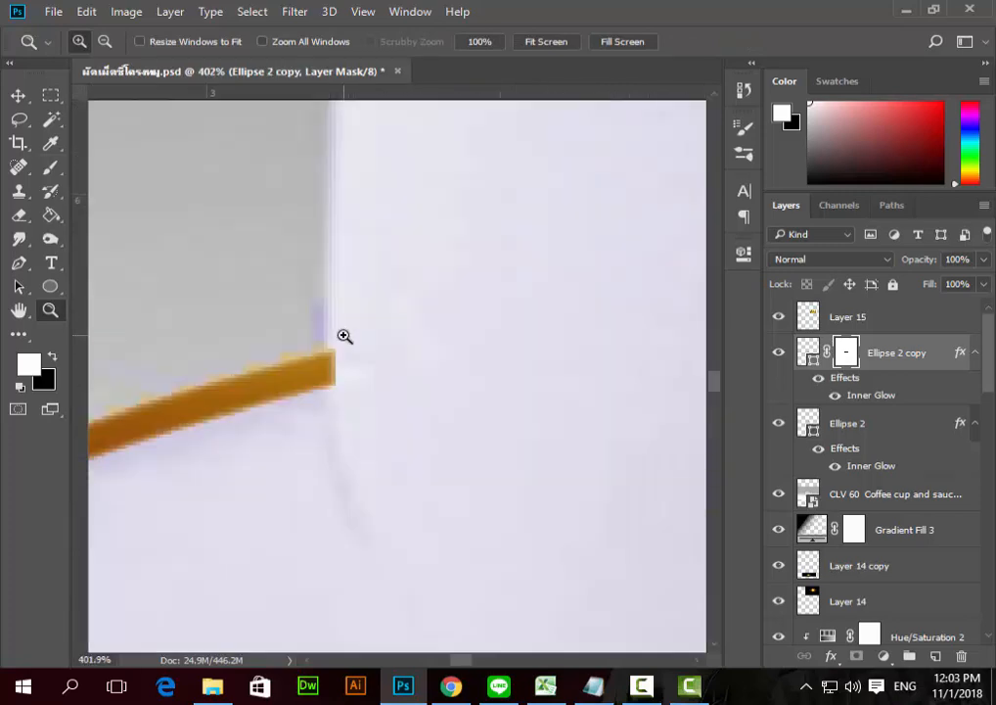
left_click(50, 168)
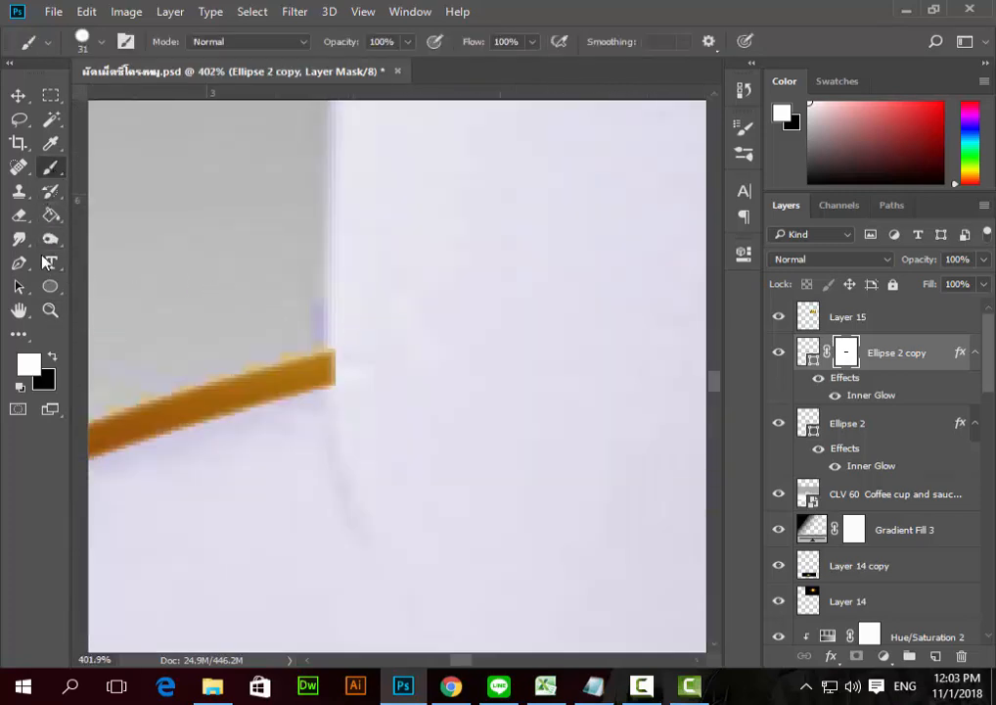
left_click(53, 356)
left_click(392, 367)
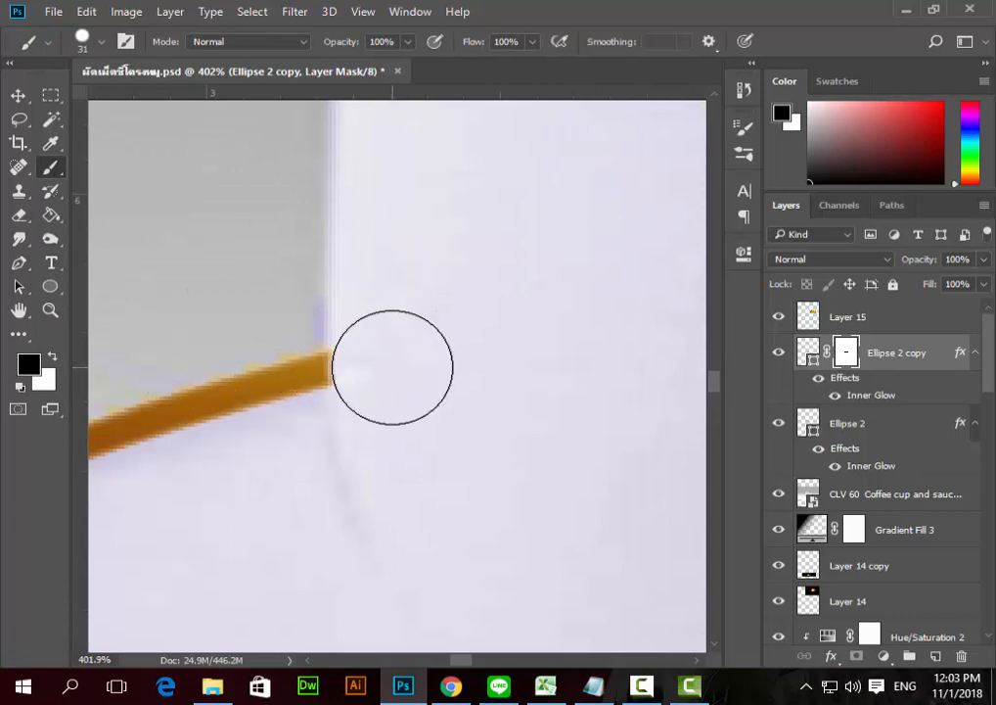
key("ctrl+0")
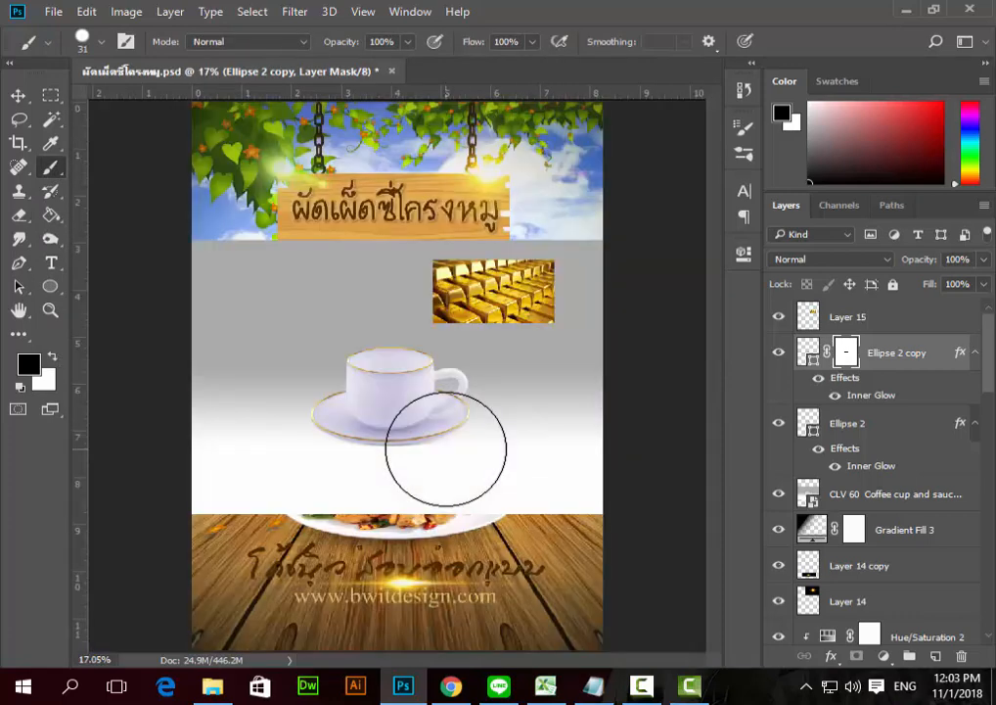
left_click(51, 311)
left_click_drag(273, 327, 514, 474)
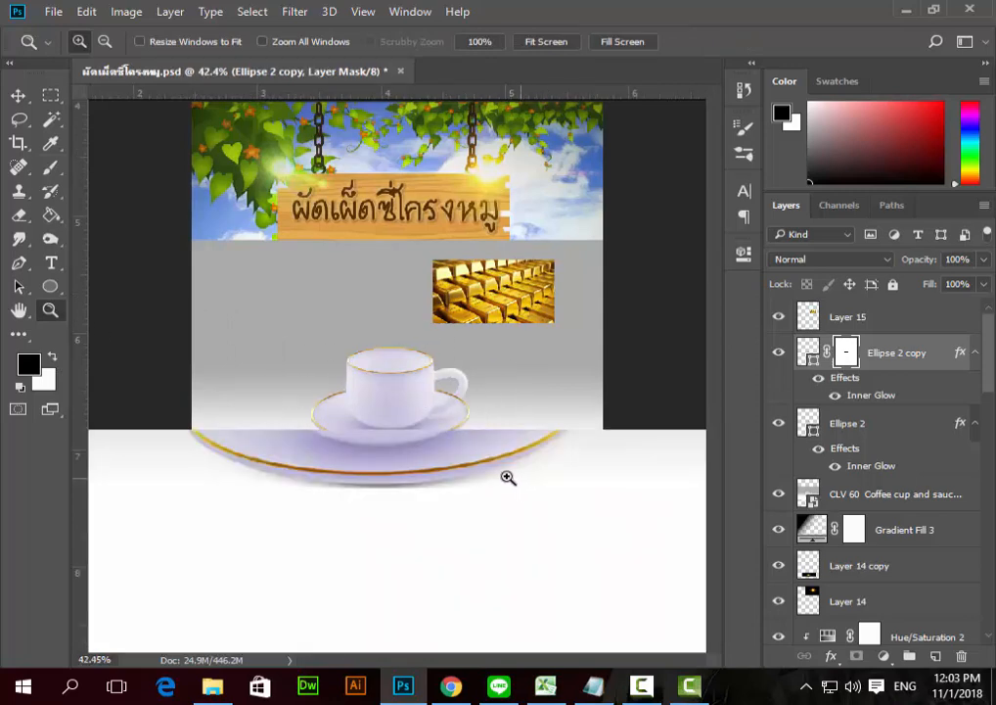